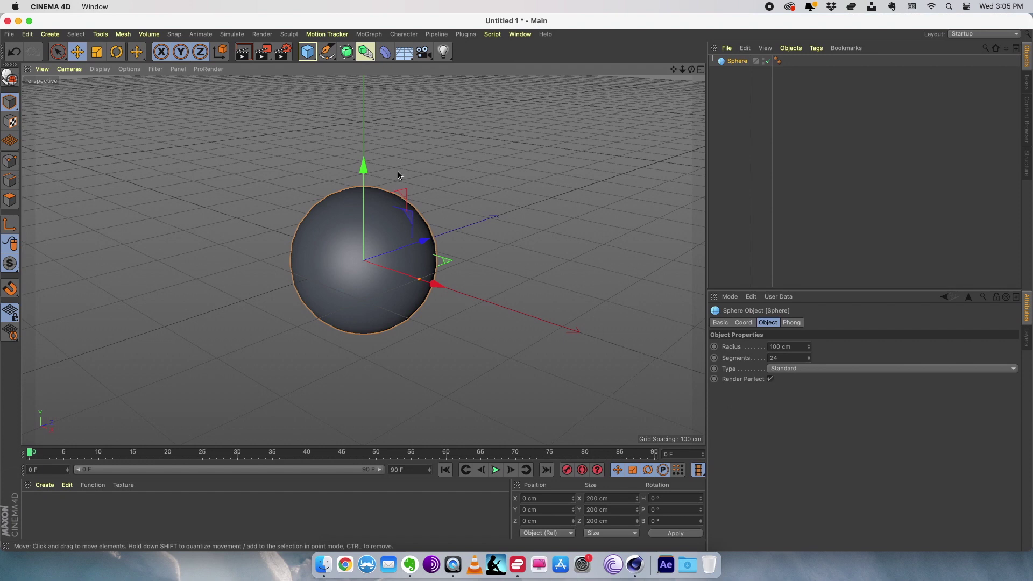
Step: Display the viewport in Gouraud Shading (Lines) and set the sphere's segments to 50
left_click(100, 69)
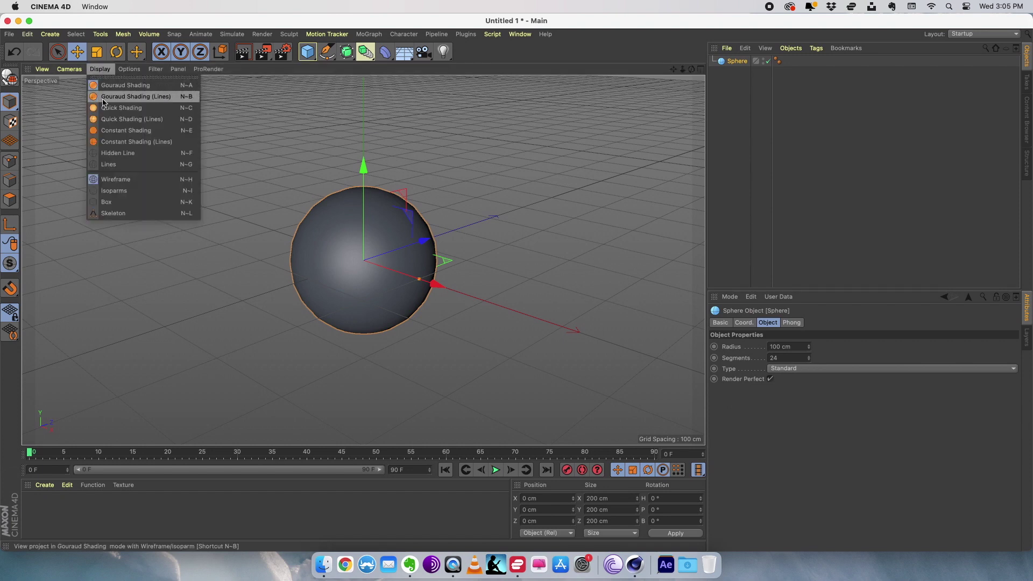
left_click(111, 88)
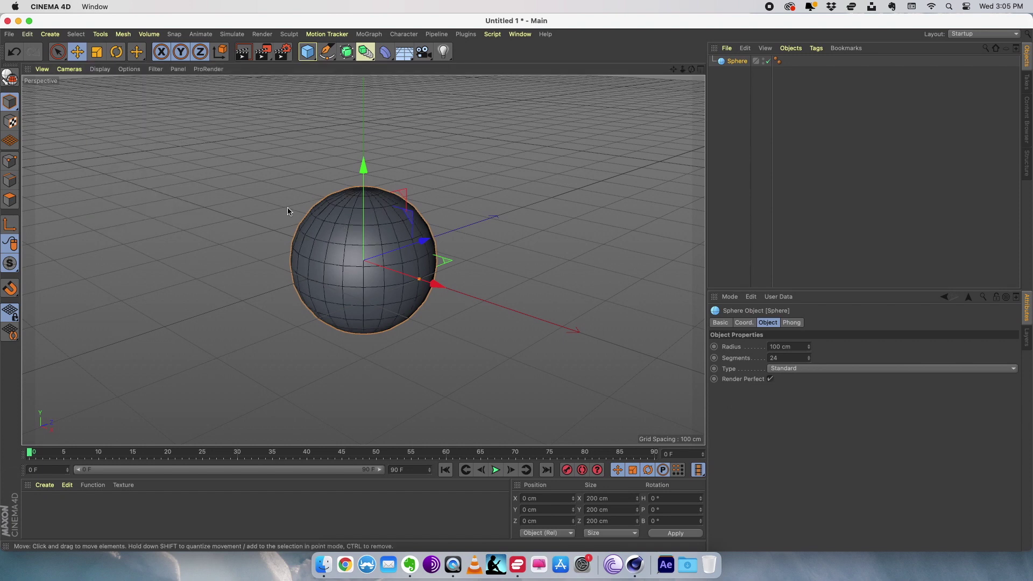
left_click(789, 358)
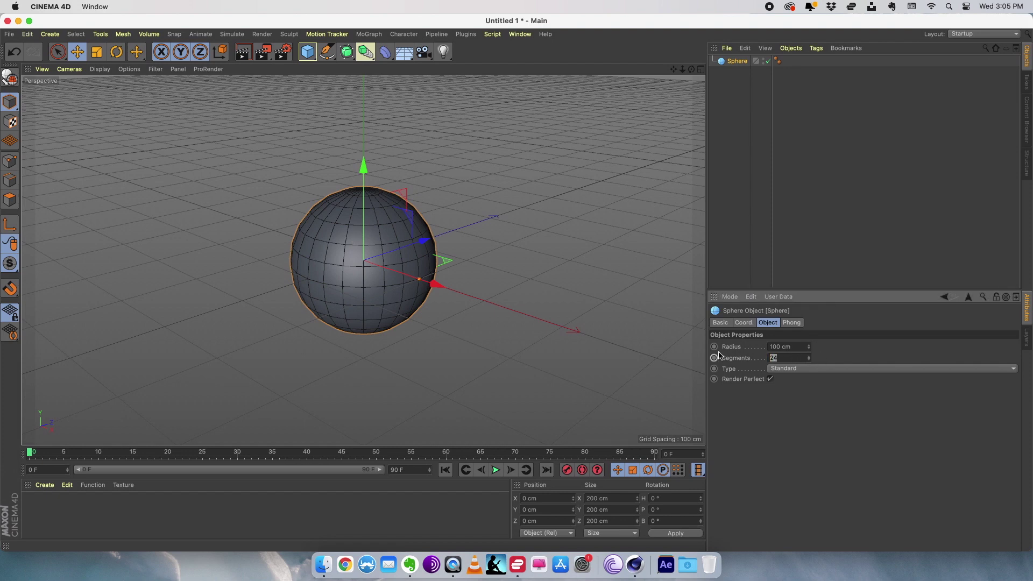
type("50")
key("Return")
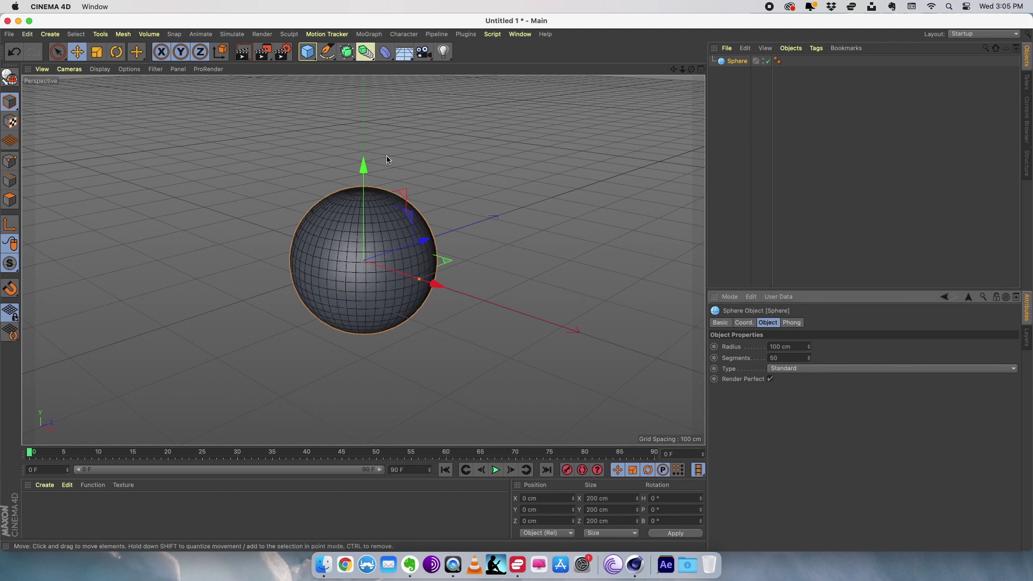
Step: Raise the sphere along its vertical axis to about Y 19 cm
left_click_drag(364, 207, 366, 182)
left_click(483, 138)
left_click(352, 206)
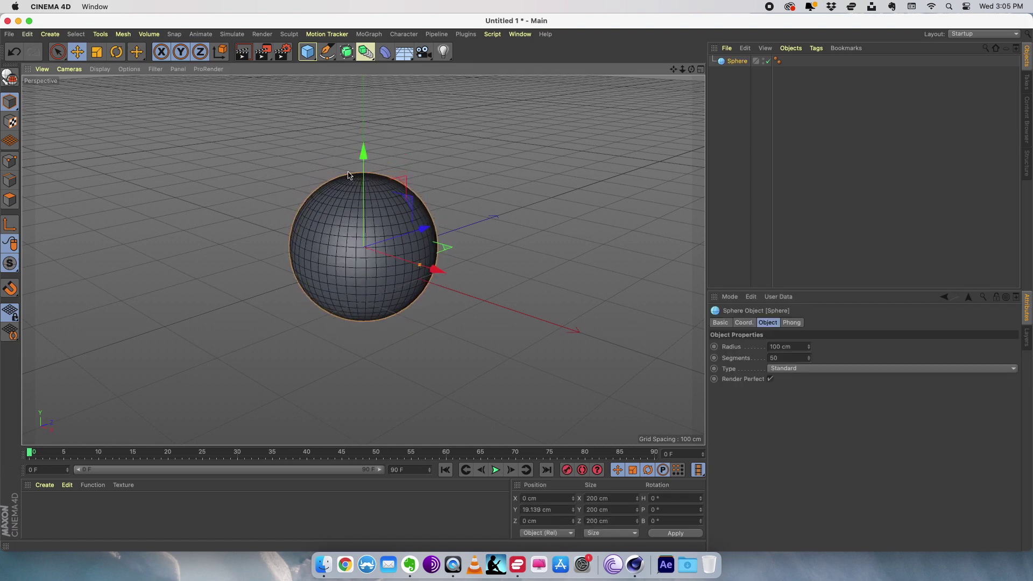
Step: Add a cube flattened to a slab about 21 cm high and raise it to about Y 27 cm around the sphere's middle
left_click(307, 52)
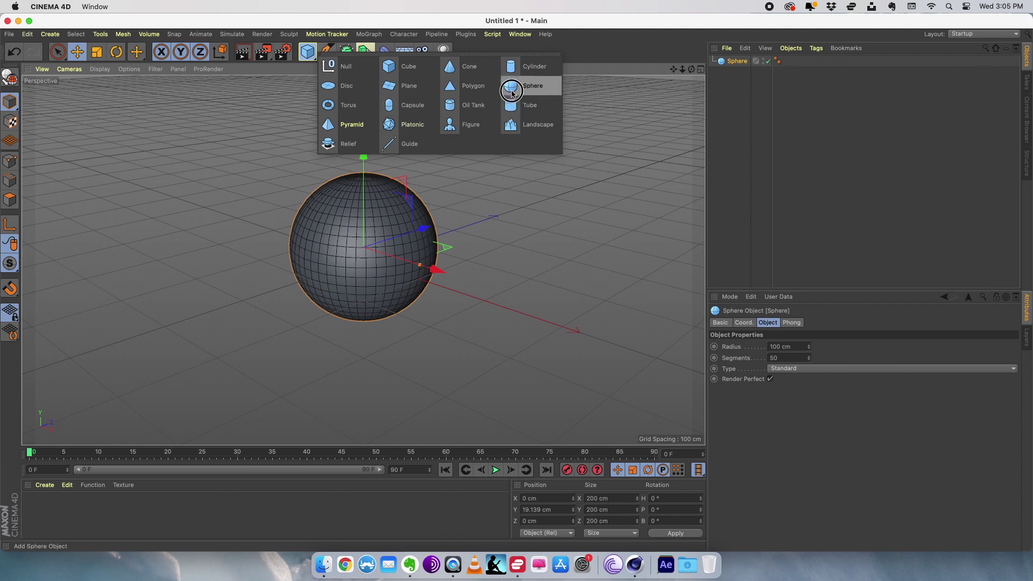
left_click(408, 67)
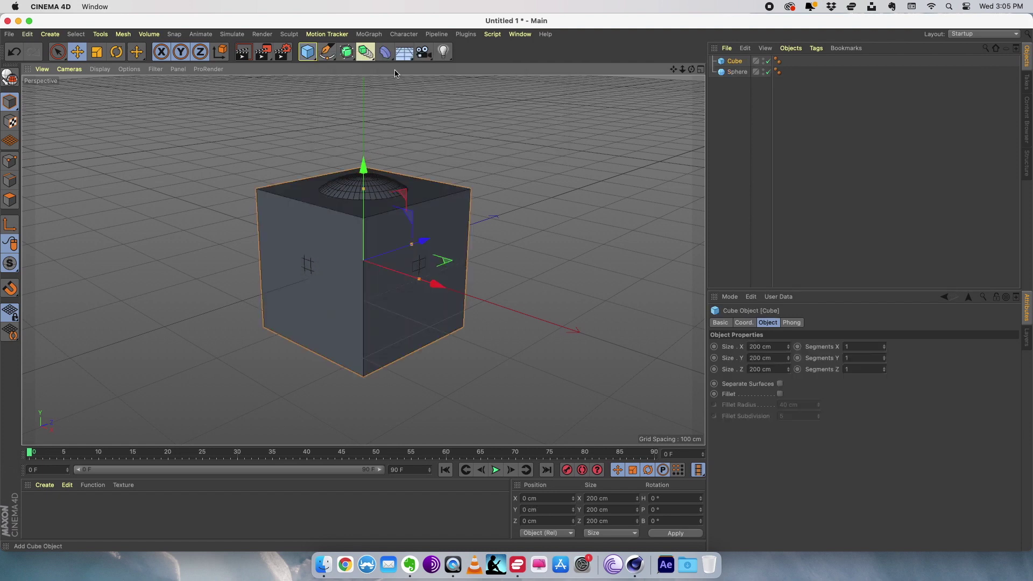
left_click_drag(369, 218, 377, 245)
left_click_drag(363, 205, 363, 186)
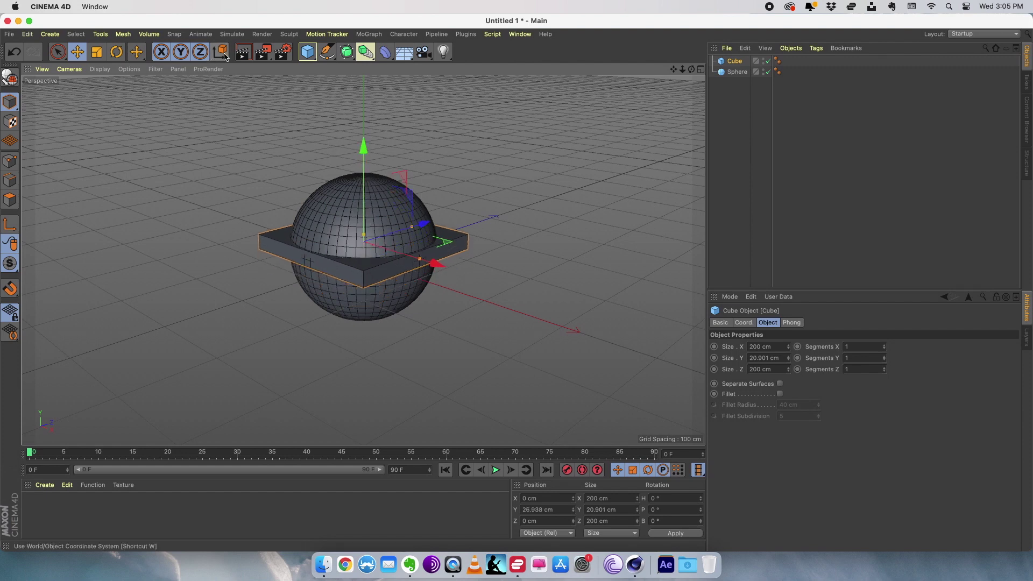
Step: Scale the slab to about 220 cm wide and deep and about 17 cm high so it extends beyond the sphere
left_click(97, 51)
left_click_drag(185, 236, 191, 153)
left_click_drag(362, 235, 360, 237)
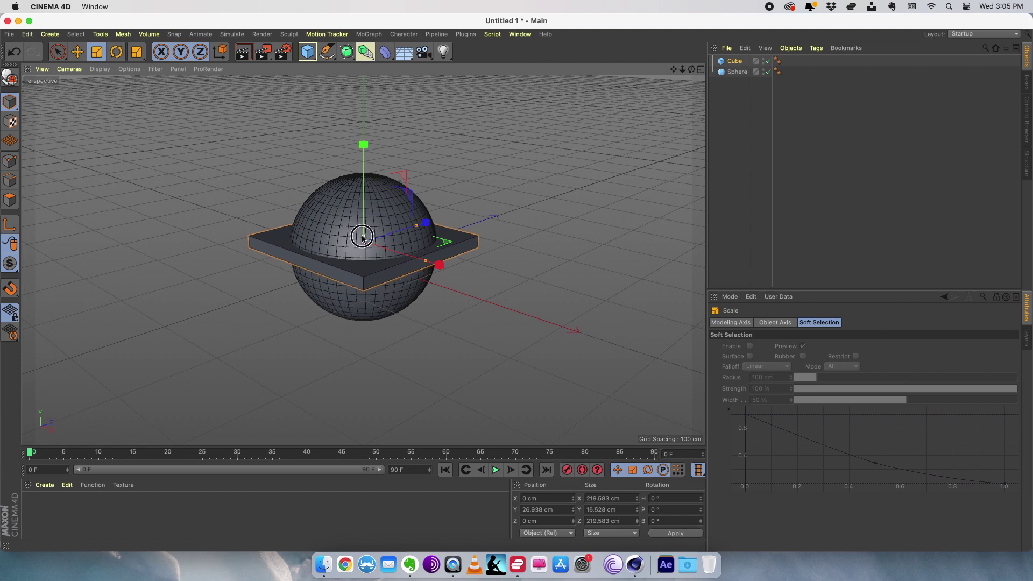
left_click(297, 319)
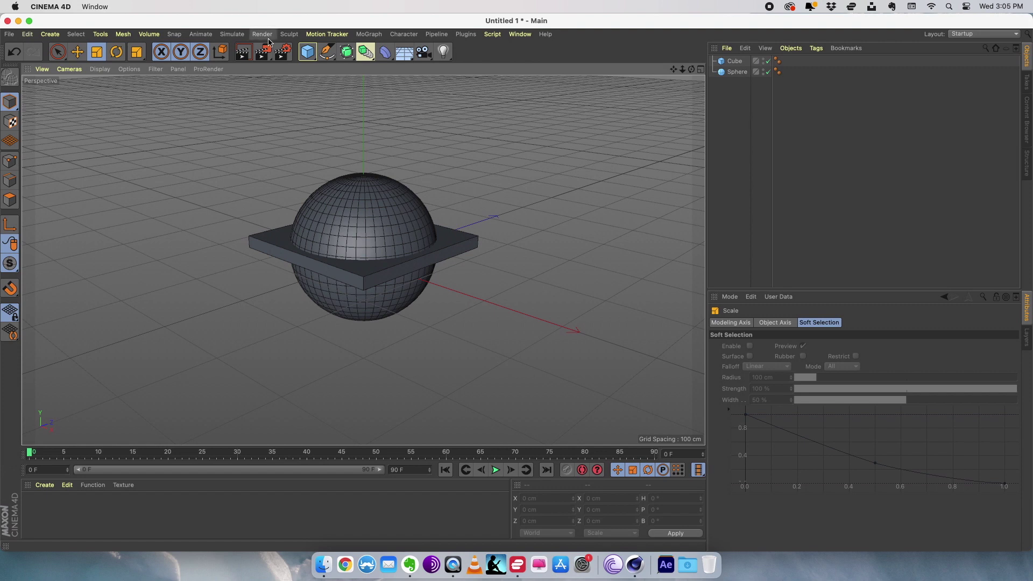
Step: Add a Boole with the sphere as first child and the slab as second to cut a groove around the sphere
left_click(370, 56)
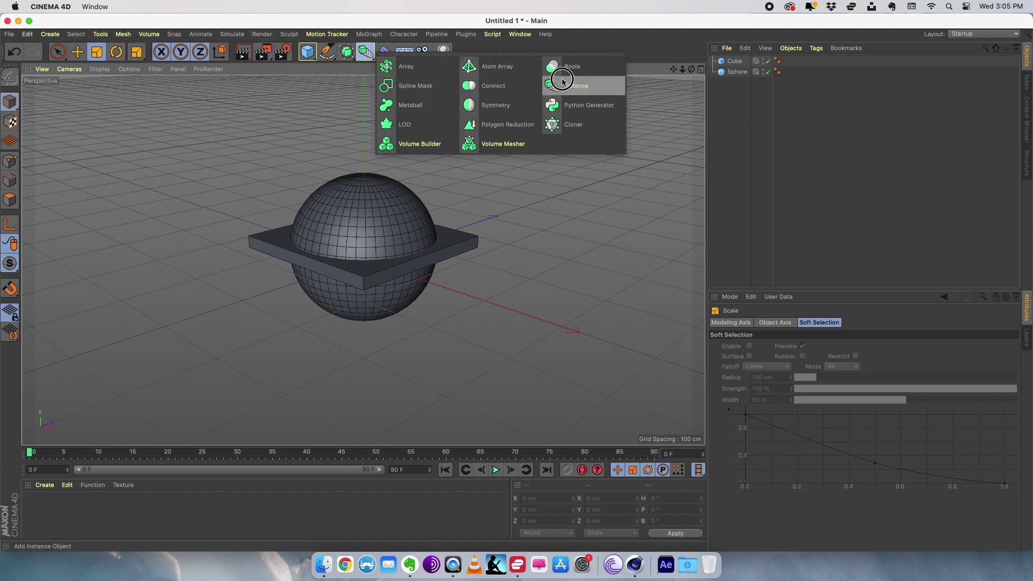
left_click(573, 67)
mouse_move(736, 72)
left_mouse_down()
mouse_move(740, 80)
mouse_move(735, 61)
left_mouse_up()
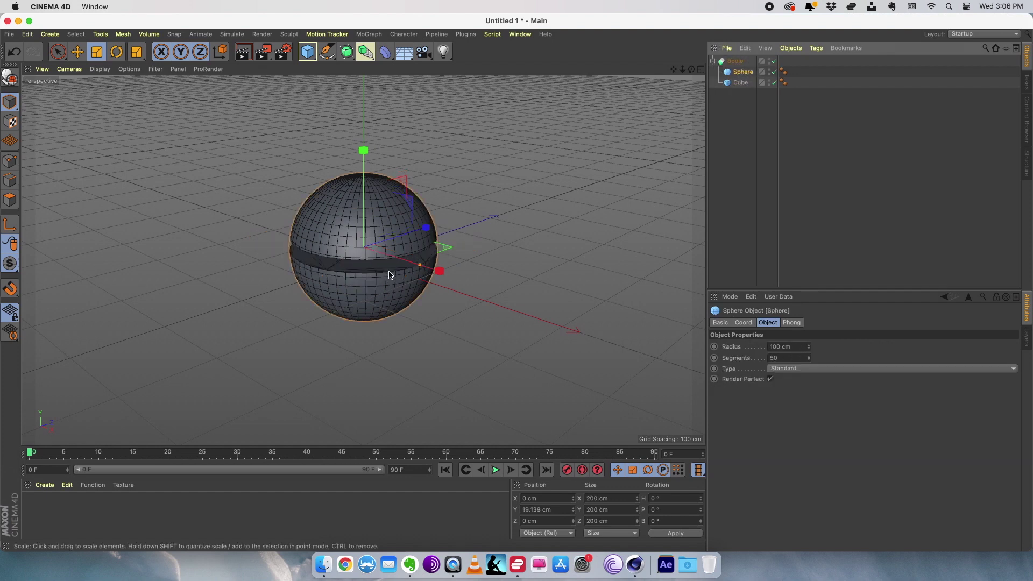
left_click(494, 253)
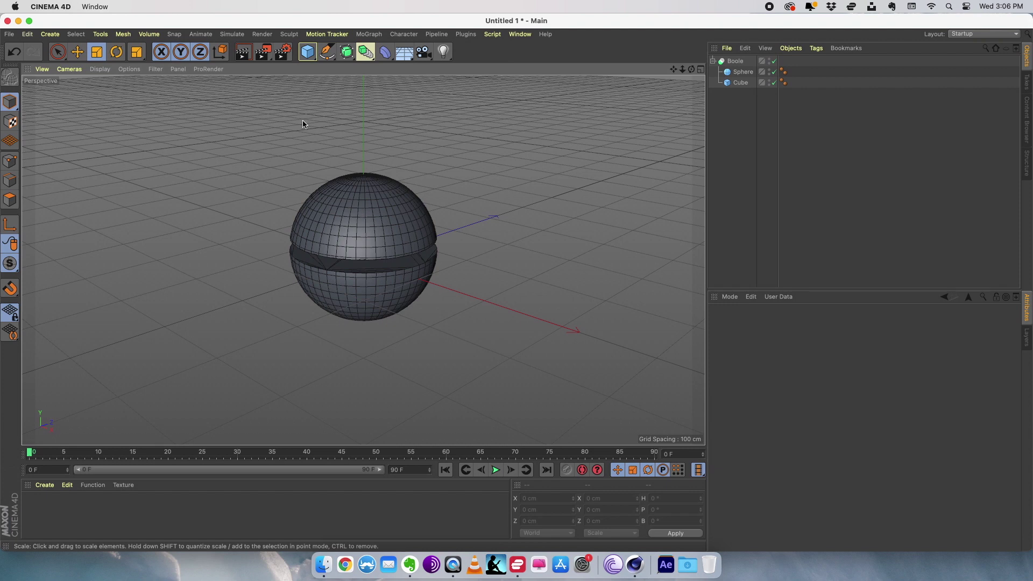
Step: Add a cylinder with its pitch rotated to 90° and reduce its radius to 38 cm
left_click(310, 51)
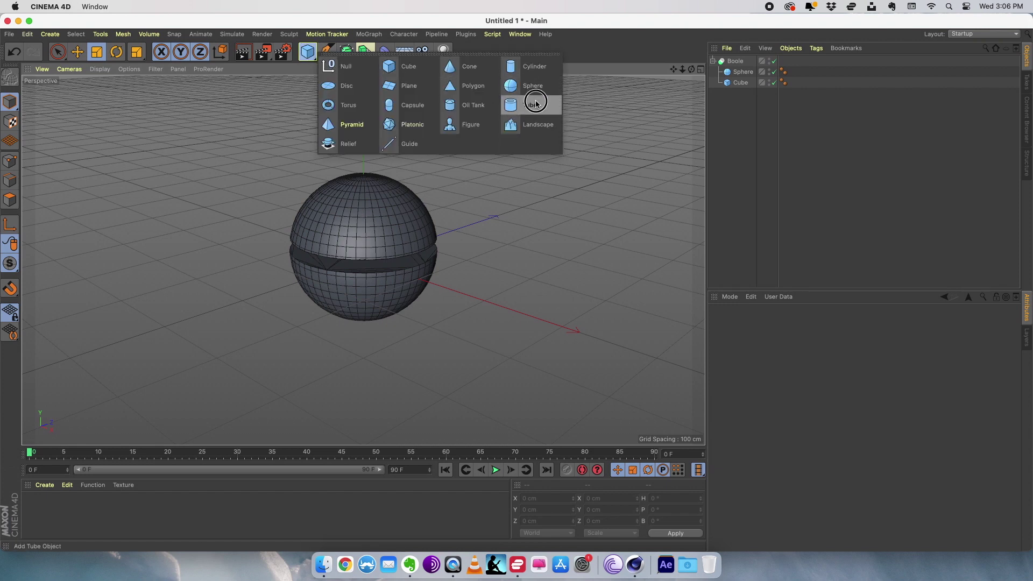
left_click(528, 68)
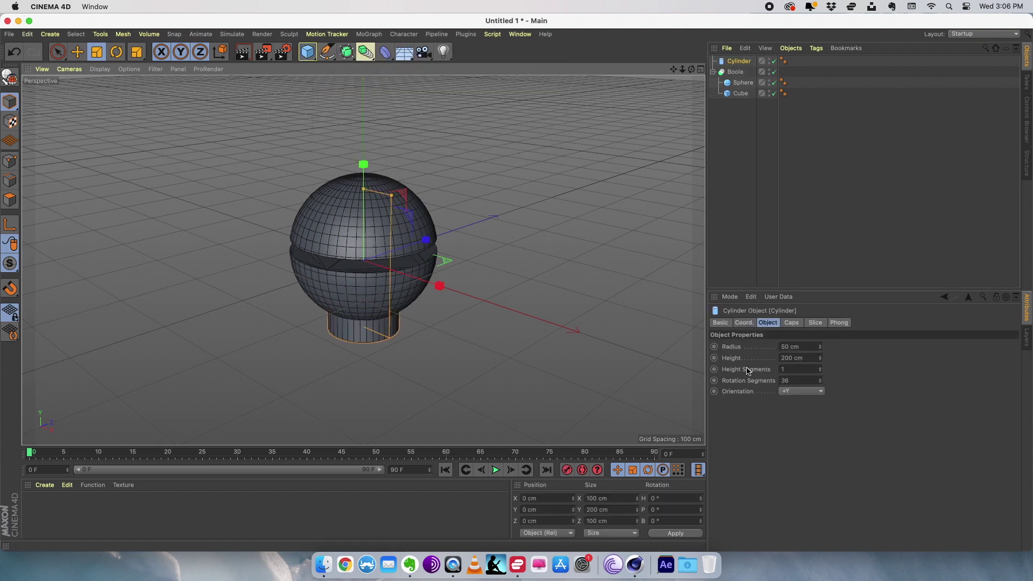
left_click(743, 323)
double_click(923, 356)
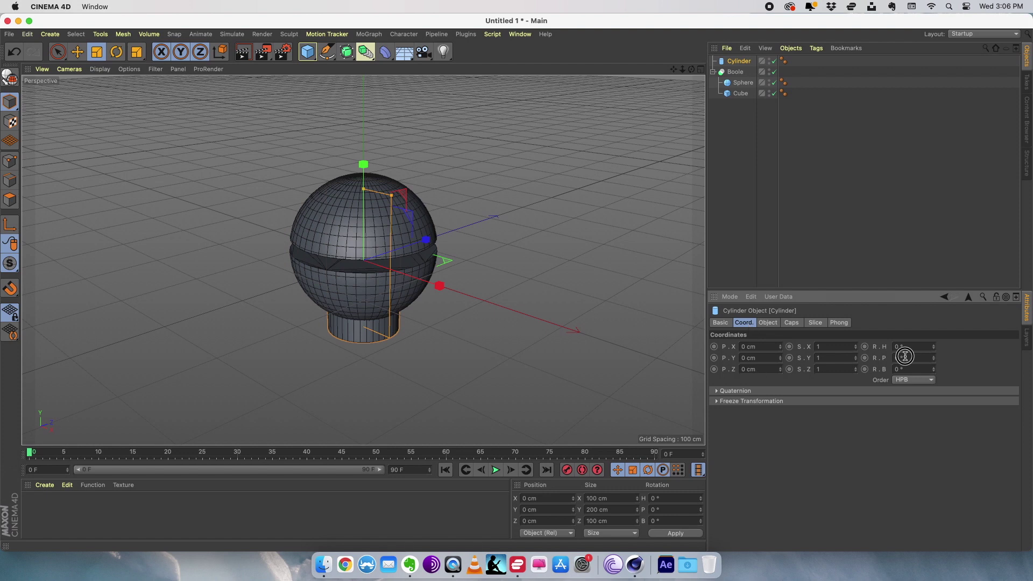
type("90")
key("Return")
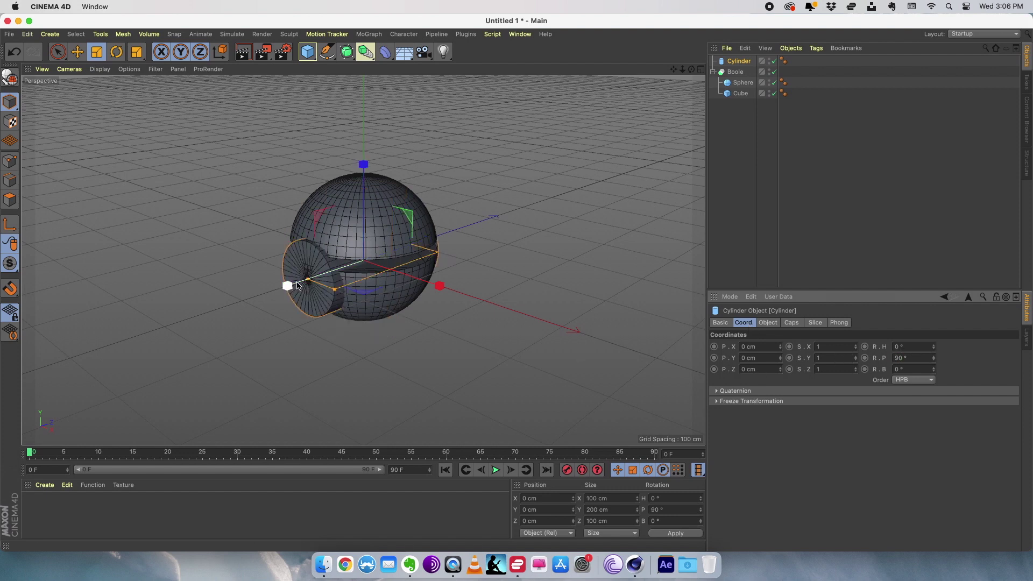
left_click(774, 328)
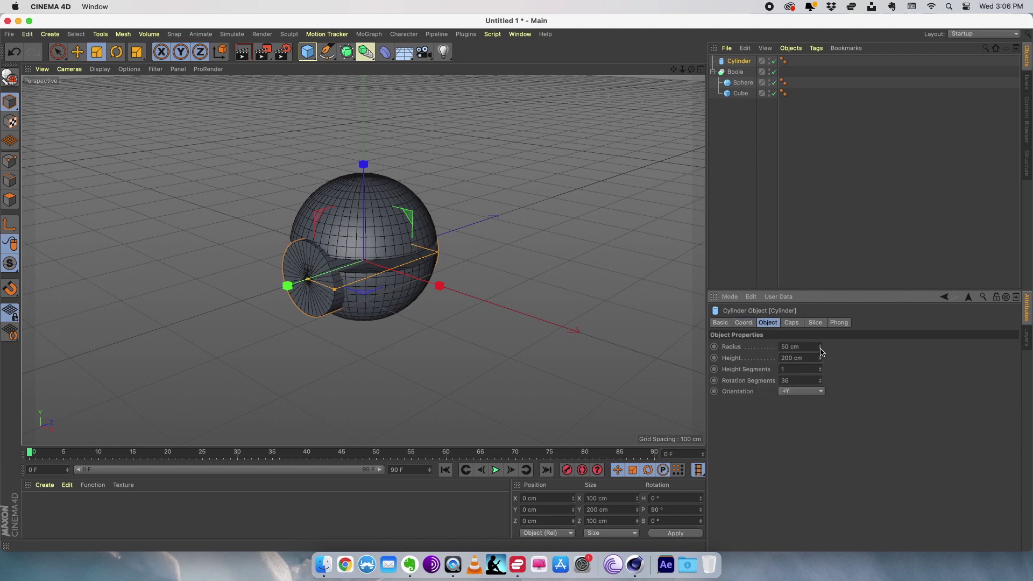
mouse_move(821, 352)
left_mouse_down()
mouse_move(821, 365)
mouse_move(820, 352)
left_mouse_up()
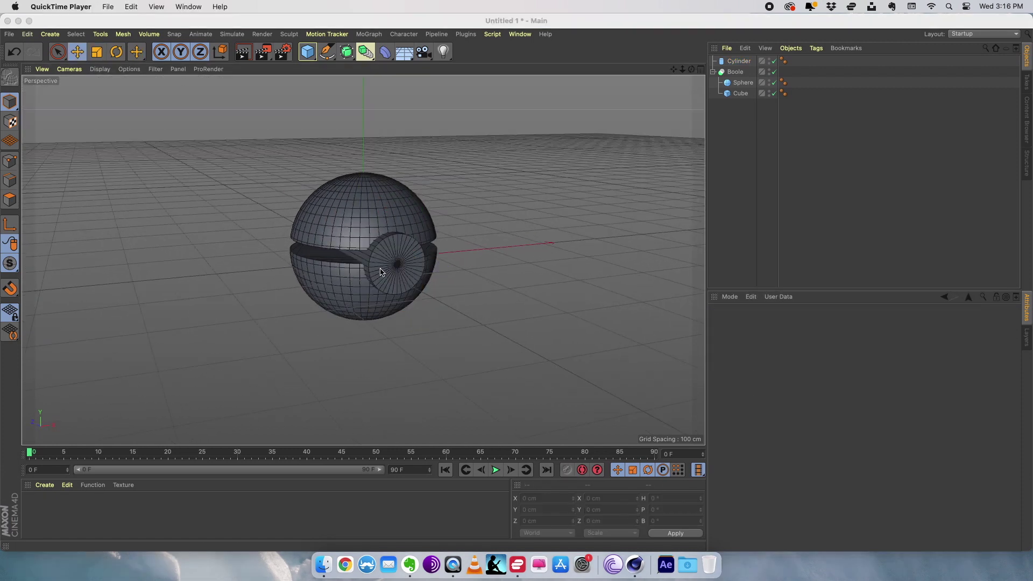
left_click(392, 251)
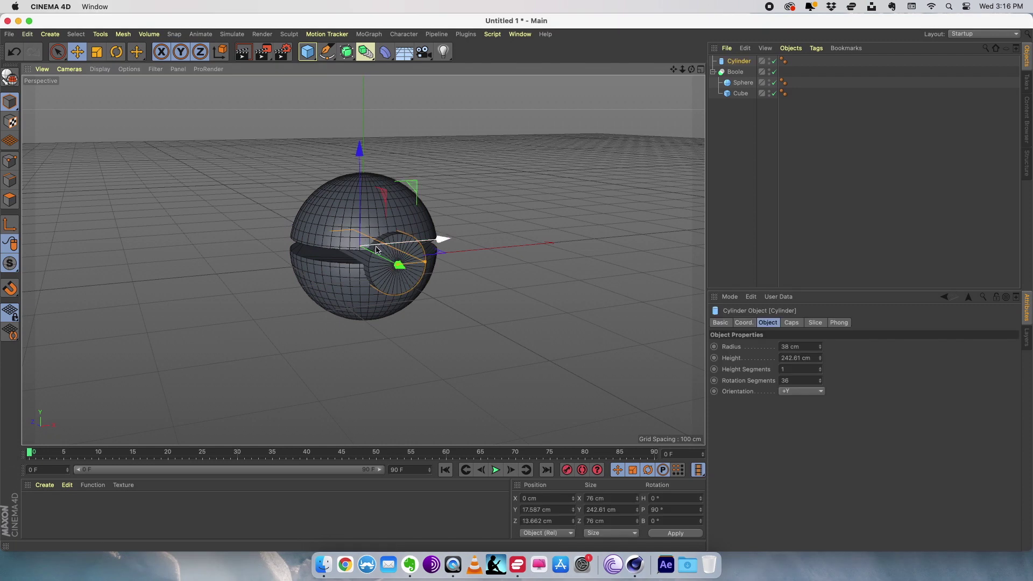
left_click(483, 247)
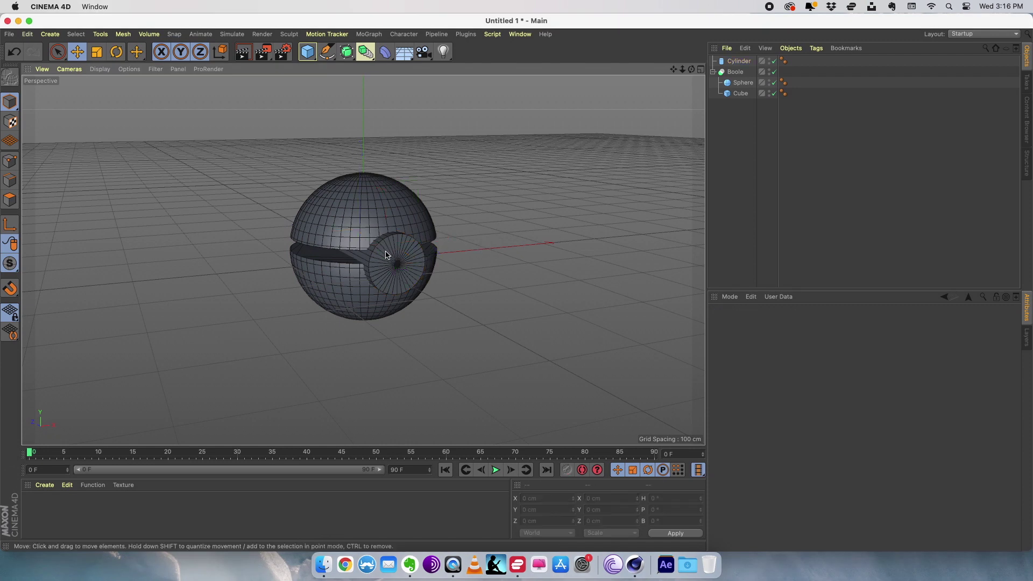
left_click(385, 255)
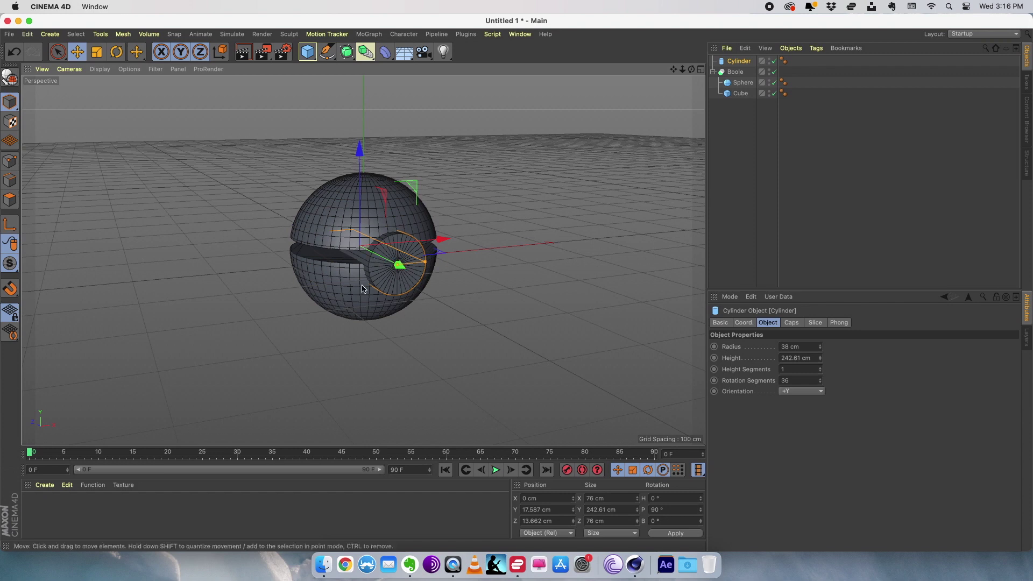
left_click(461, 310)
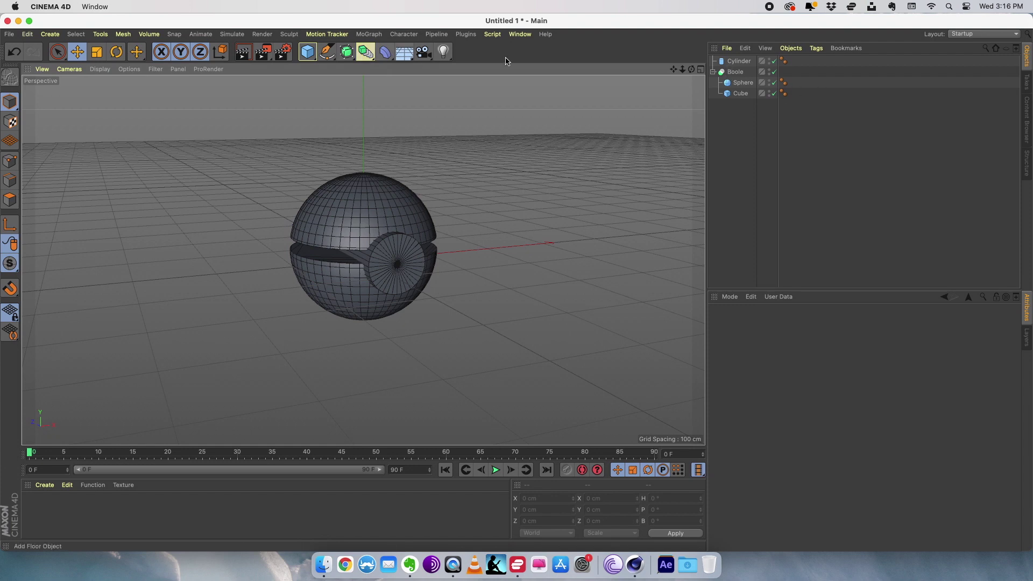
Step: Add a second Boole containing the grooved sphere and the cylinder to cut a round hole through the sphere's front
left_click_drag(373, 54, 496, 64)
left_click(713, 82)
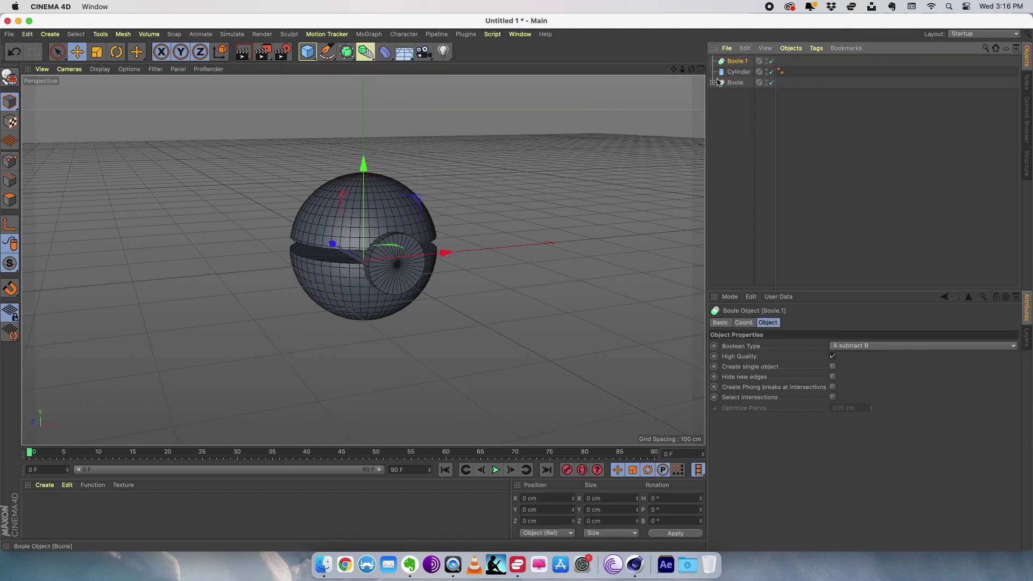
left_click_drag(737, 71, 739, 64)
left_click(460, 243)
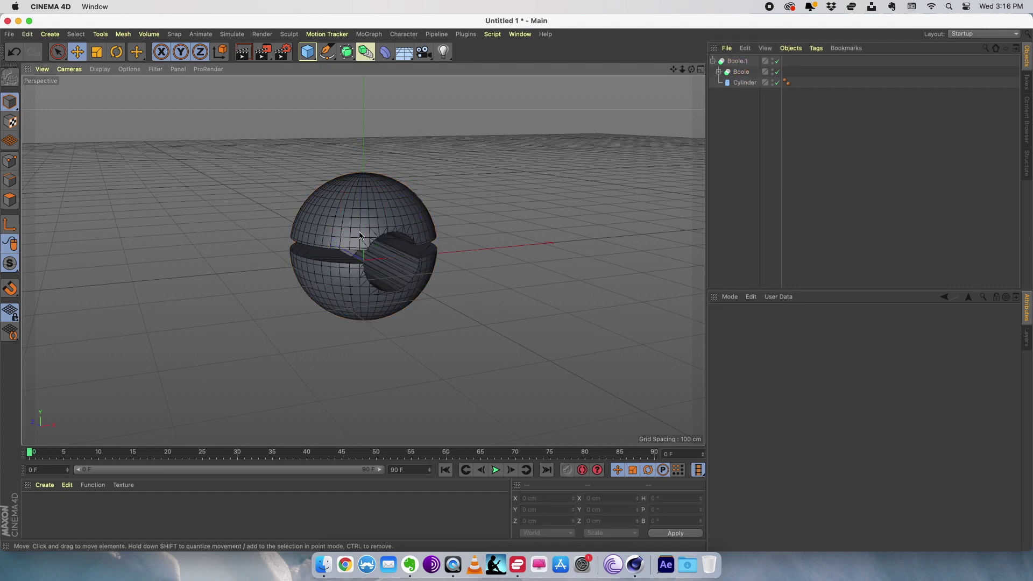
Step: Add an inner sphere scaled to a radius of about 90 cm and raise it to about Y 25 cm inside the cut shell
left_click_drag(503, 242, 435, 262, "alt")
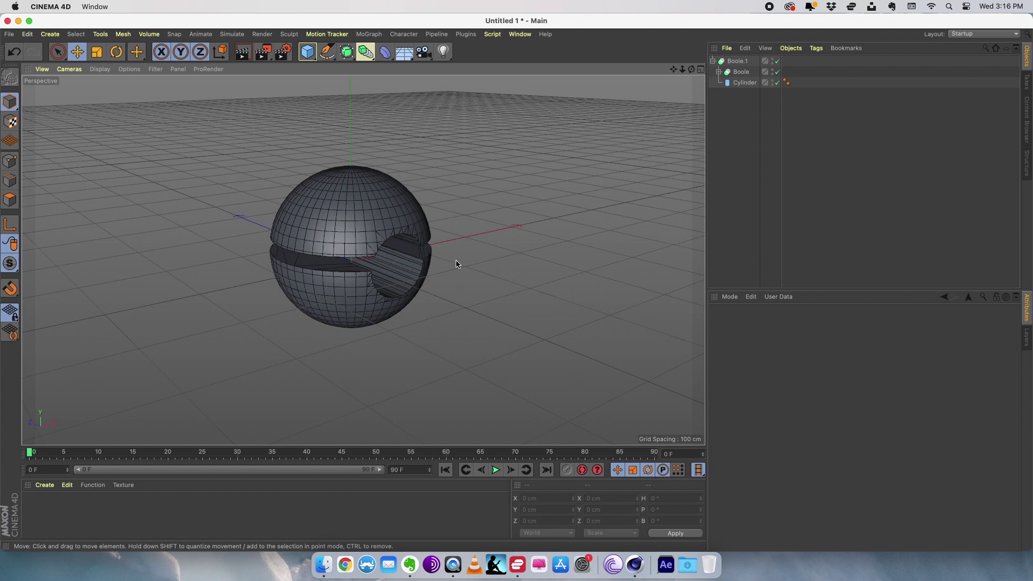
left_click(308, 52)
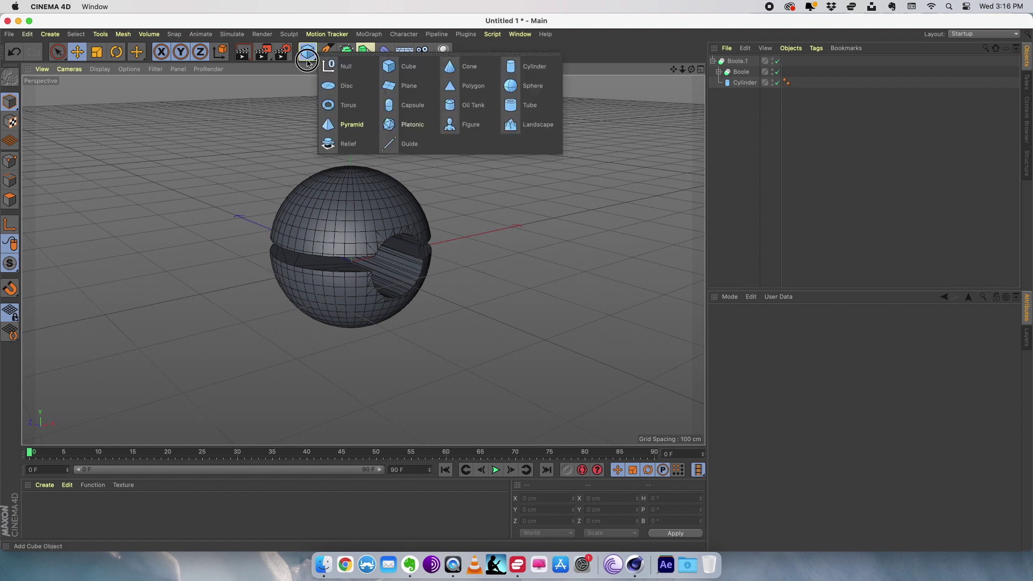
left_click(538, 96)
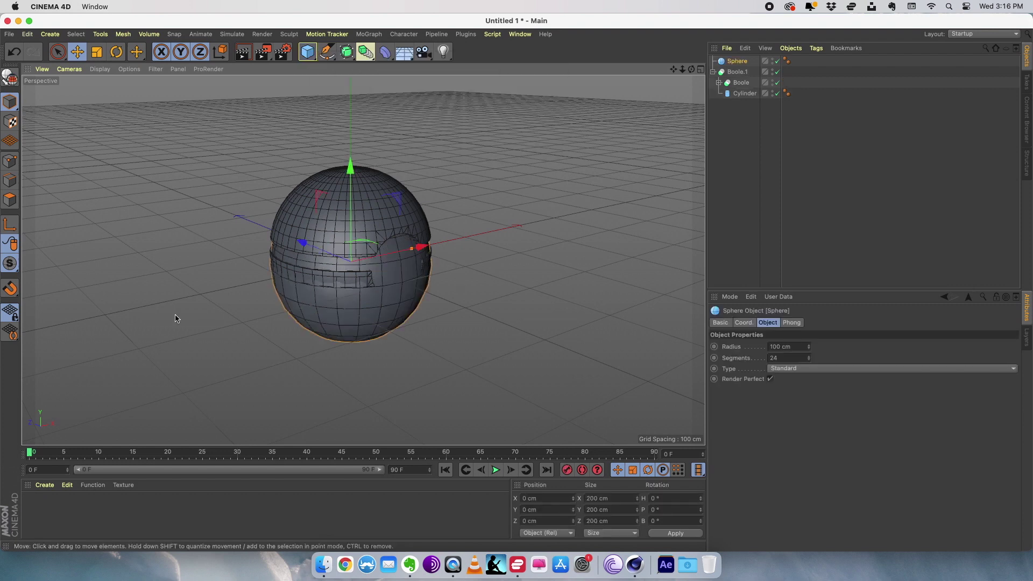
key("t")
left_click_drag(469, 357, 401, 347)
left_click(77, 52)
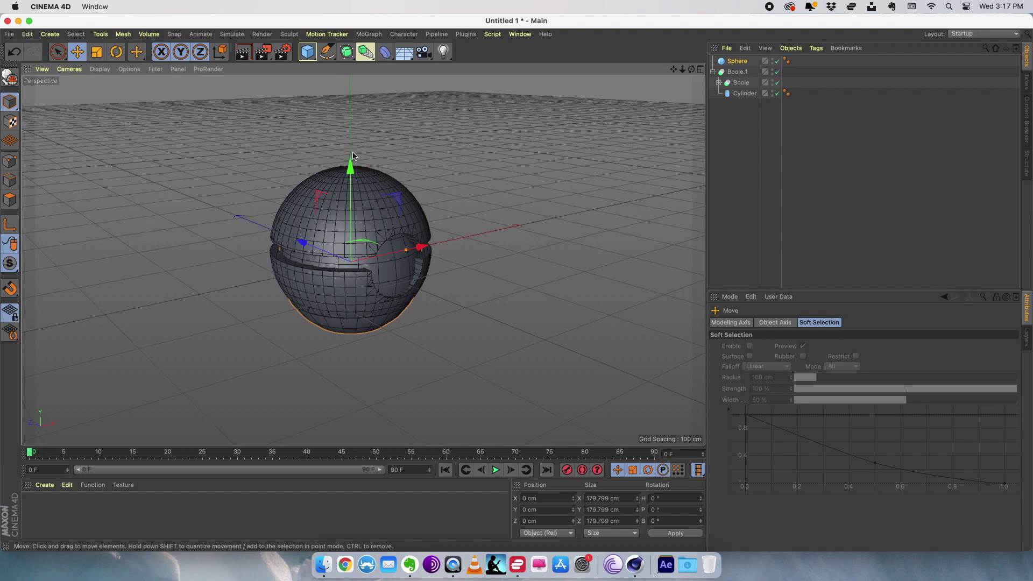
left_click_drag(357, 168, 359, 170)
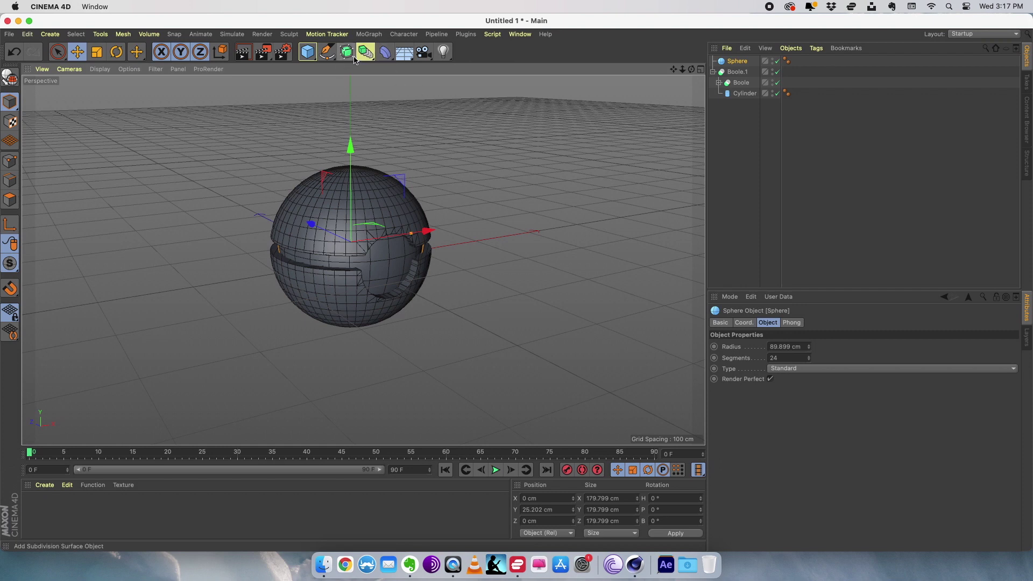
Step: Add another cylinder for the front button with its pitch rotated to 90° and its radius reduced to 25 cm
left_click(314, 59)
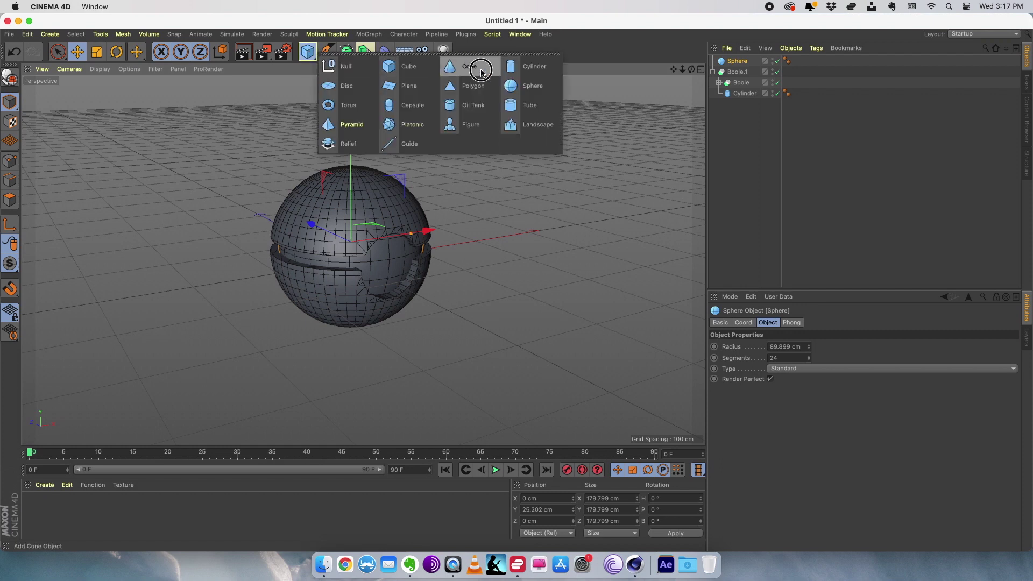
left_click(517, 68)
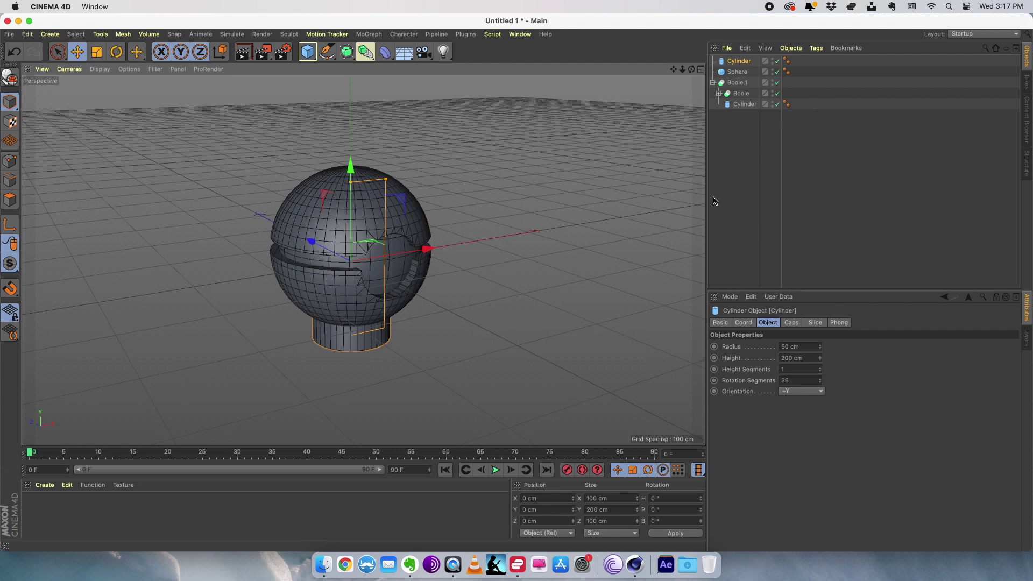
left_click(750, 323)
left_click(907, 357)
type("90")
key("Return")
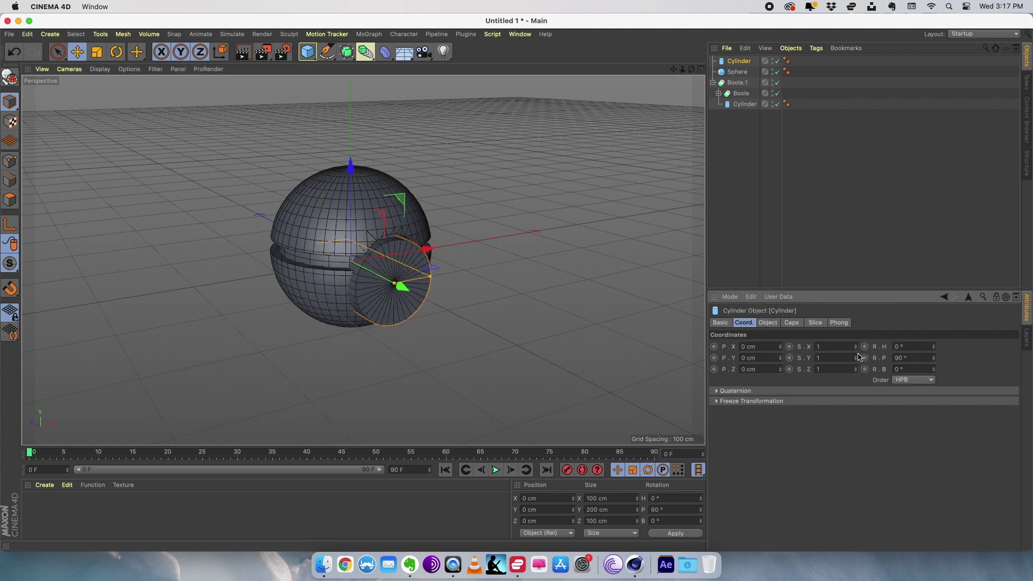
left_click(768, 323)
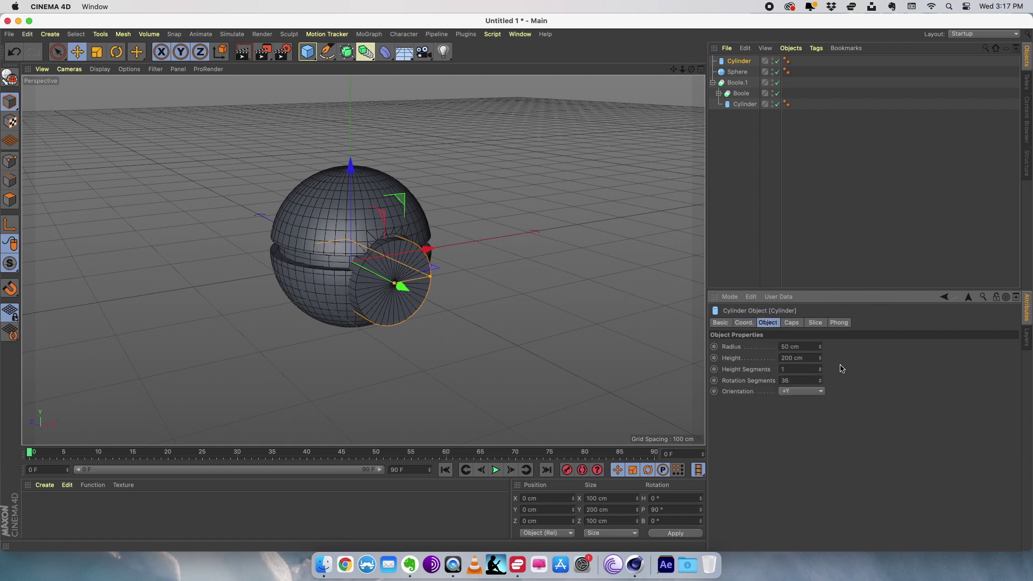
left_click_drag(820, 352, 821, 364)
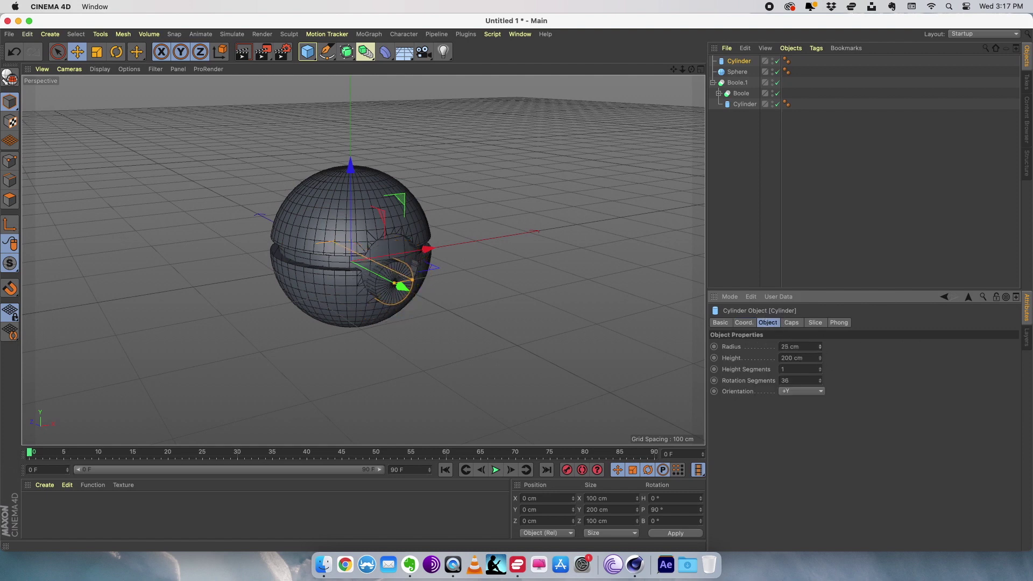
Step: Move the button cylinder to about Y 20 cm and Z 4 cm in the round opening, and fillet its caps with a 2 cm radius
left_click_drag(350, 171, 350, 155)
left_click_drag(401, 273, 396, 267)
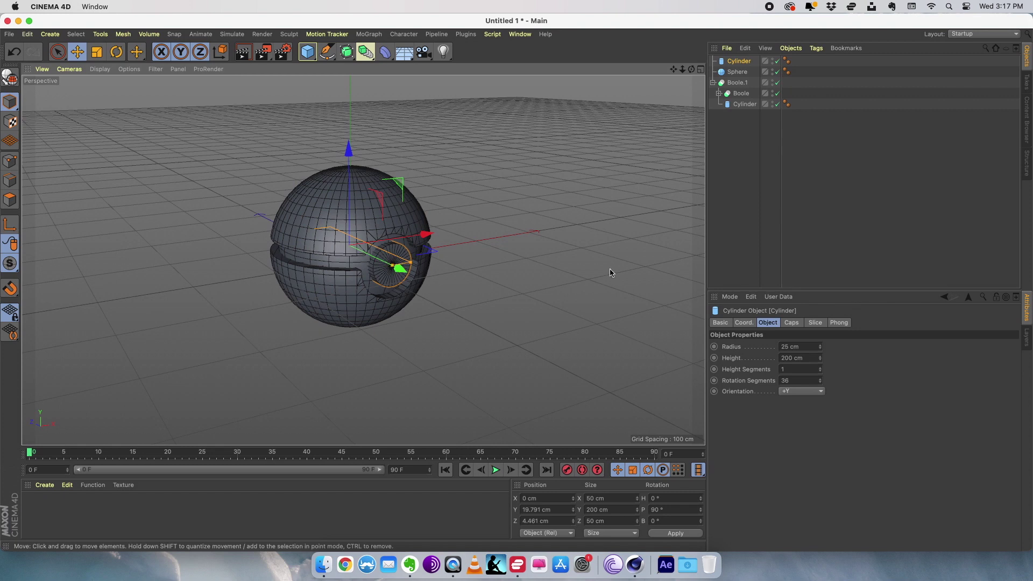
left_click(792, 323)
left_click(756, 372)
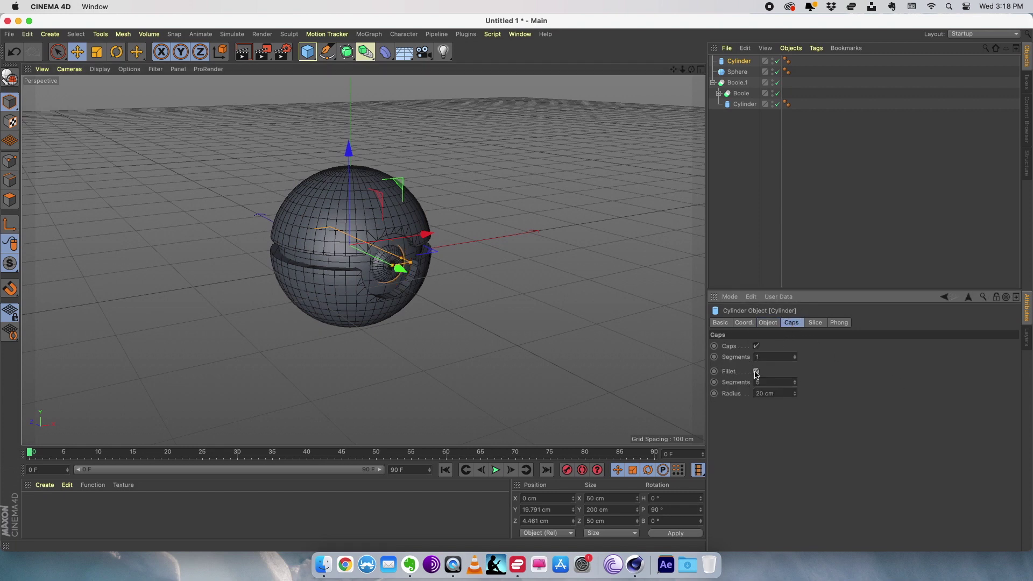
left_click_drag(771, 394, 753, 395)
type("2")
key("Return")
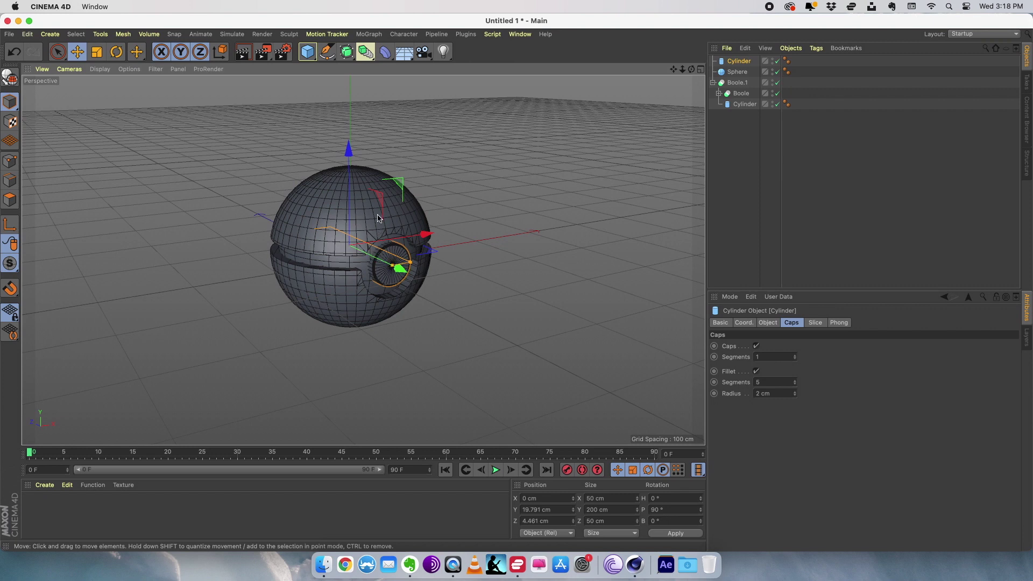
Step: Duplicate the button cylinder slightly forward to about Z -4 cm and set the copy's radius to 15 cm
left_click_drag(394, 270, 401, 273, "ctrl")
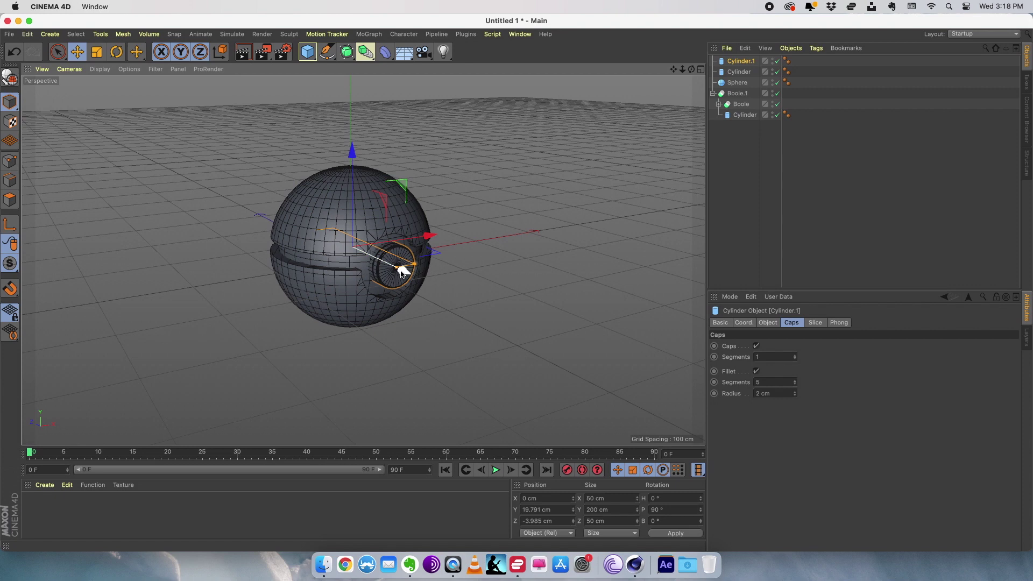
left_click(768, 322)
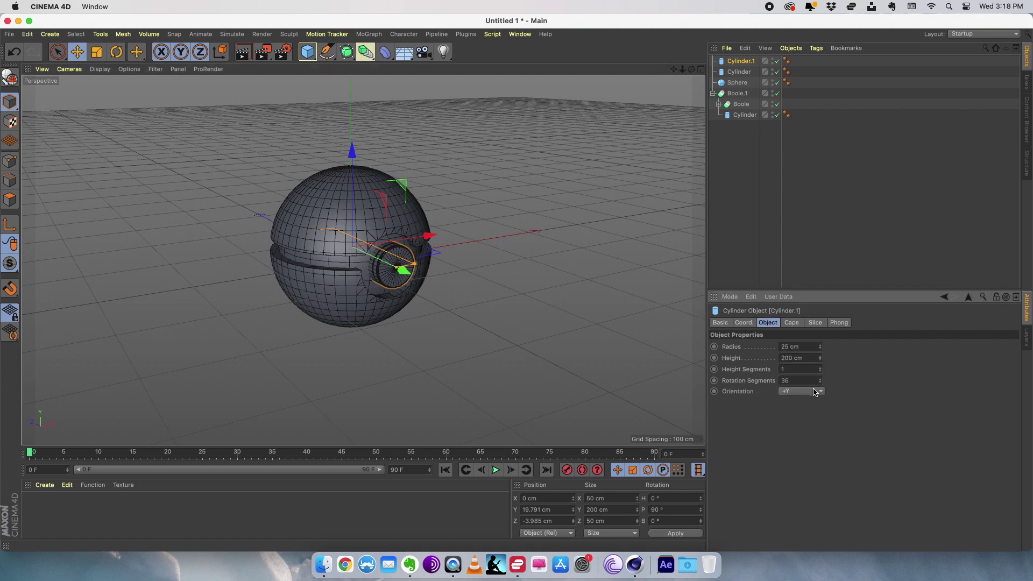
left_click_drag(801, 346, 779, 344)
type("5")
key("Return")
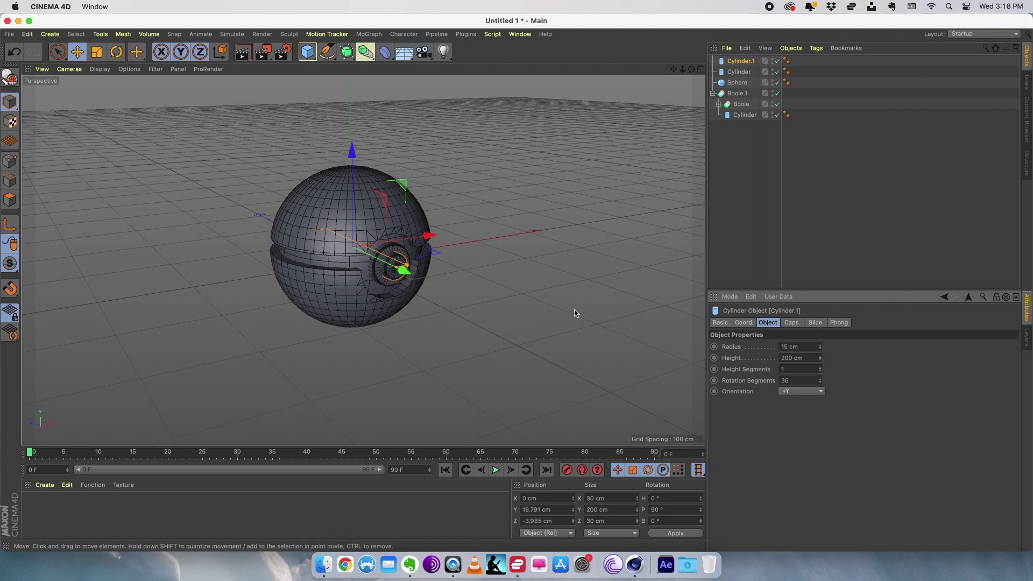
left_click(484, 258)
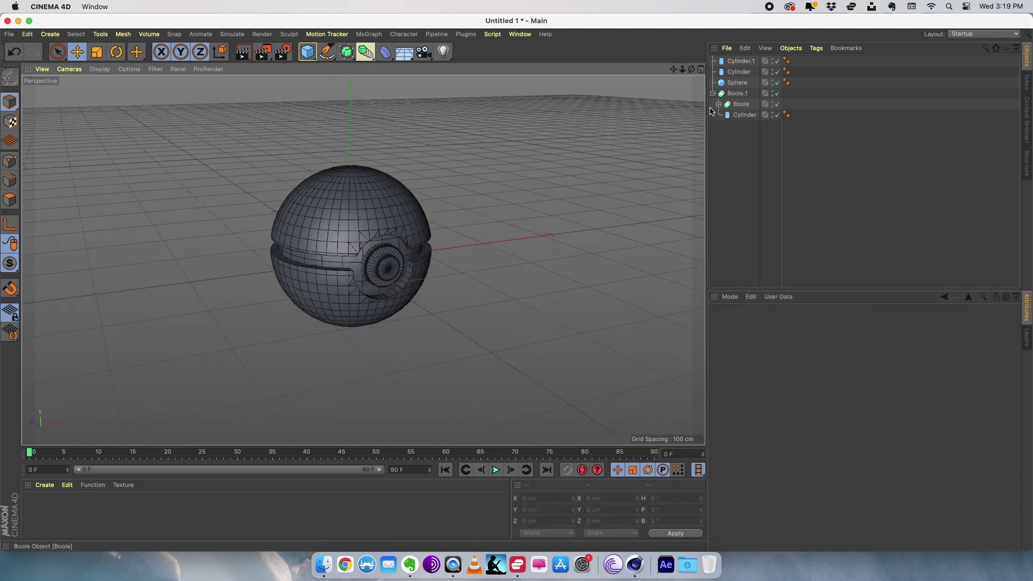
Step: Collapse the Boole.1 hierarchy, rename it OuterSphere, and rename the separate sphere Inner Sphere
left_click(713, 94)
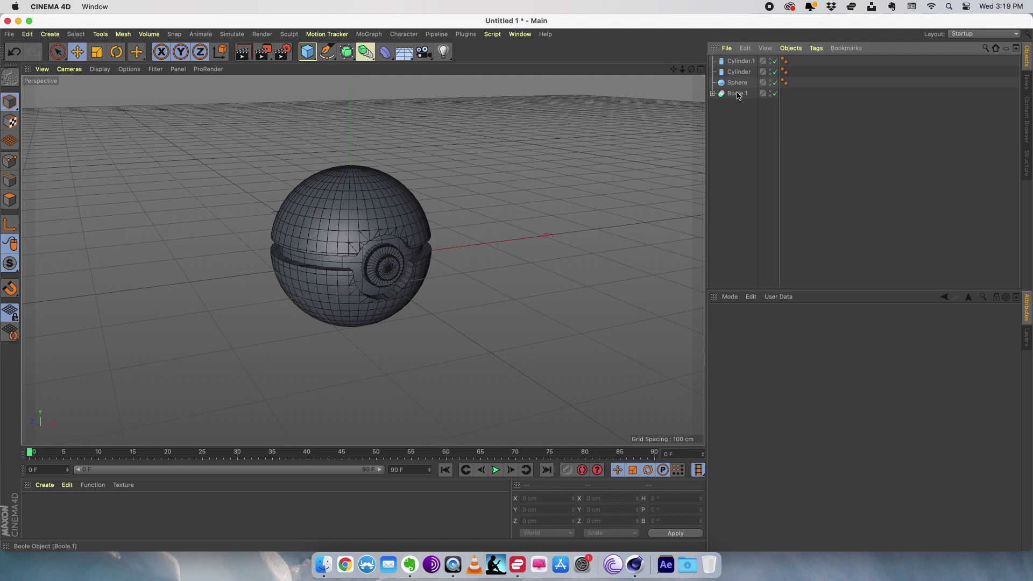
double_click(738, 94)
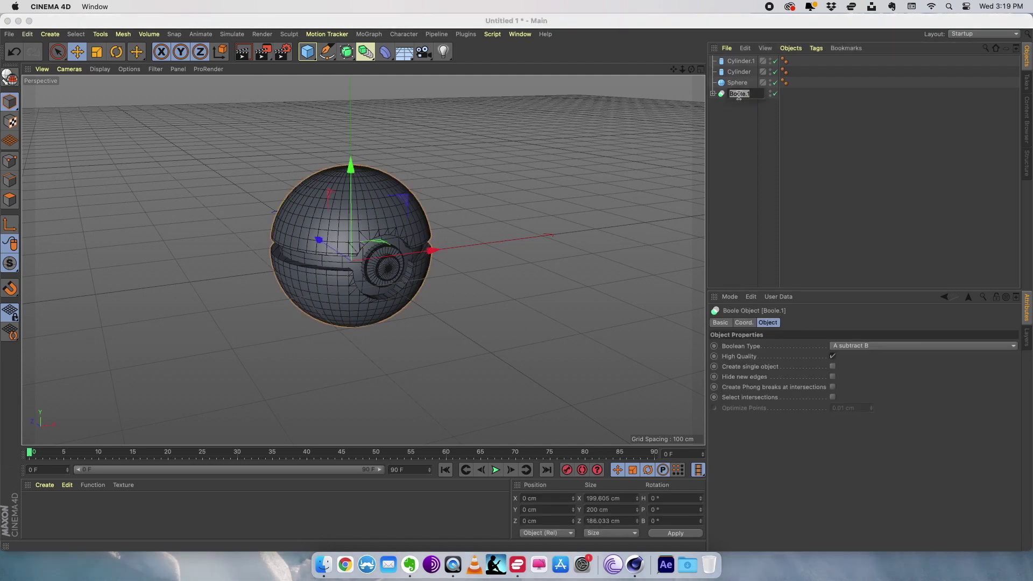
type("Ou")
type("terSphere")
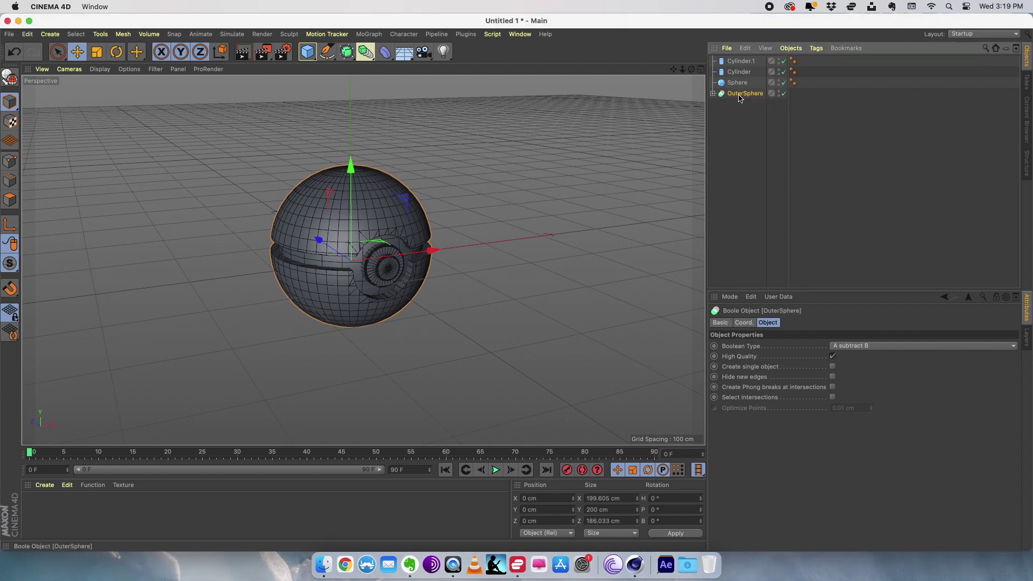
left_click(744, 134)
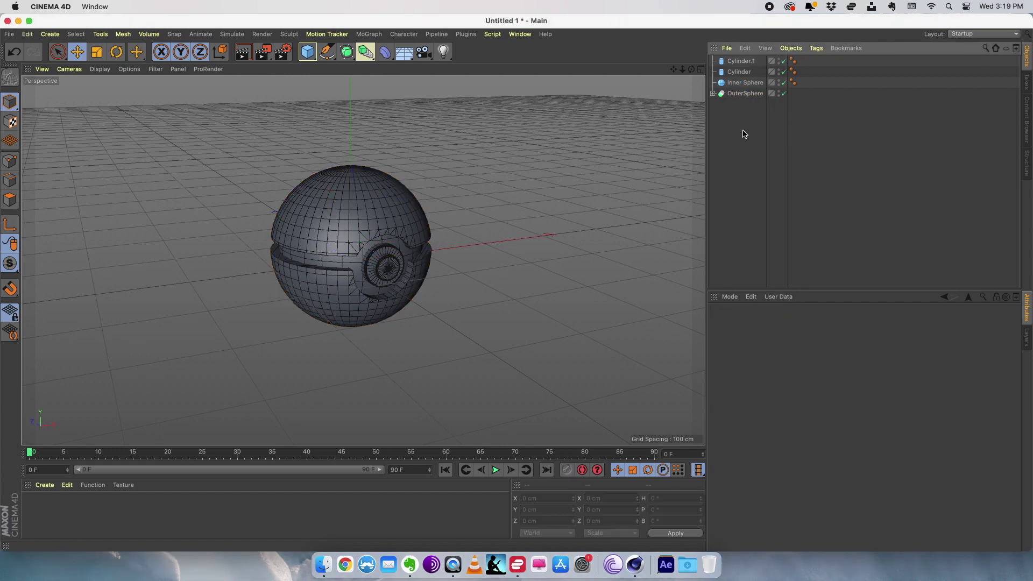
Step: Select all four top-level objects and switch to the BP - UV Edit layout
left_click(713, 93)
left_click(713, 93)
left_click_drag(754, 153, 716, 49)
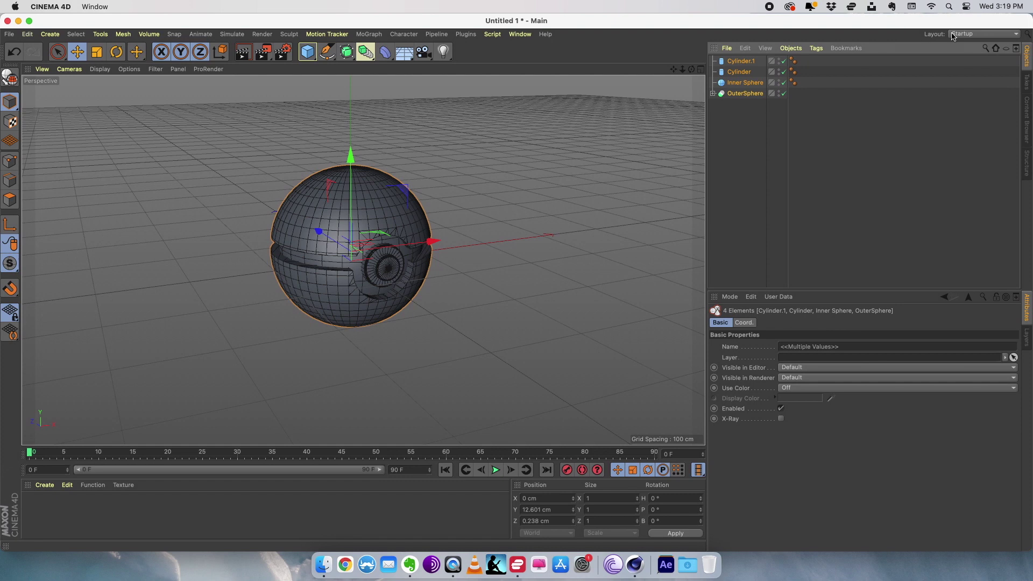
left_click(980, 34)
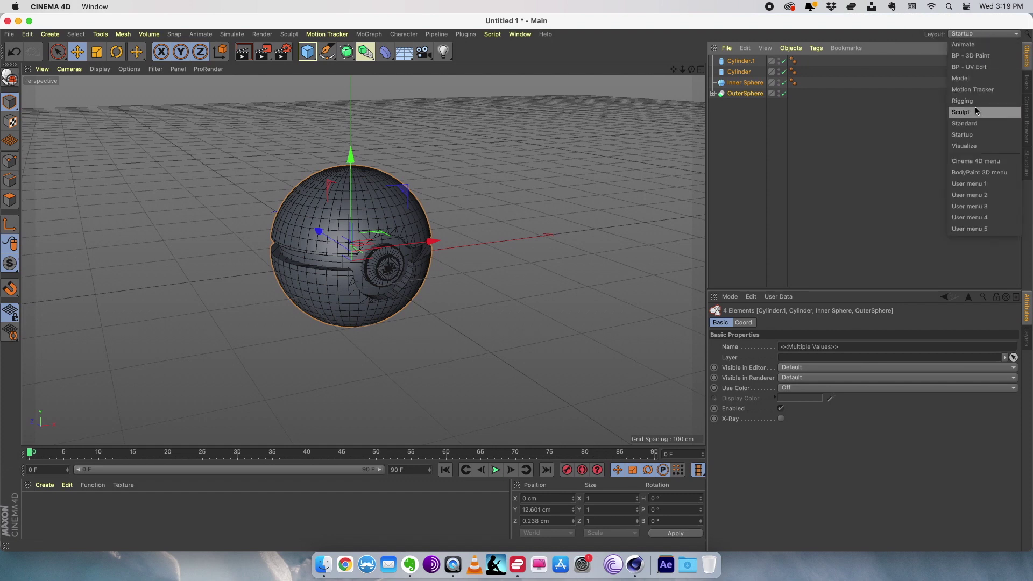
left_click(975, 68)
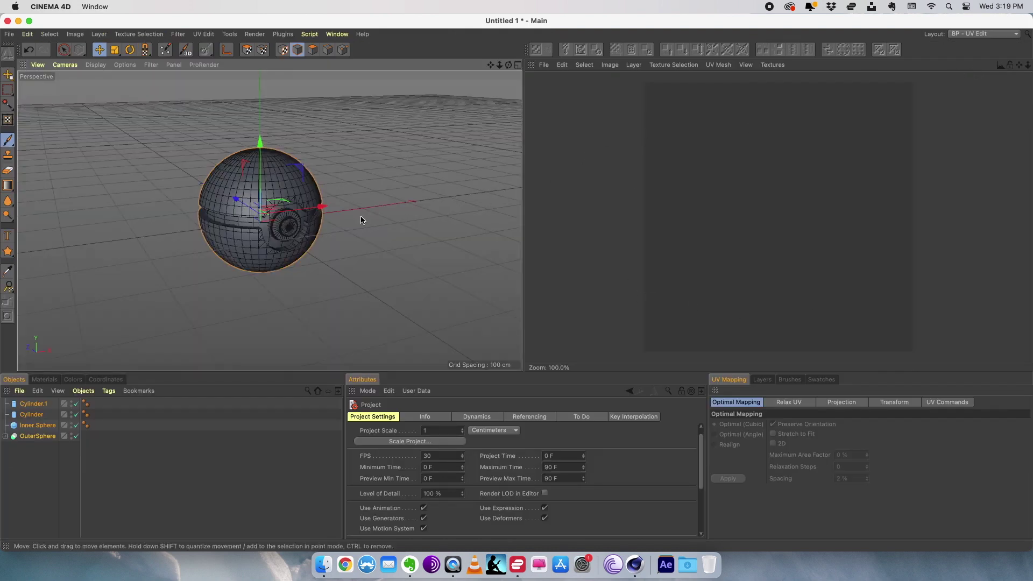
Step: Run the BodyPaint 3D Setup Wizard on all objects with Optimal Cubic Mapping, adding Reflectance, Bump and Normal channels besides Color
left_click(164, 53)
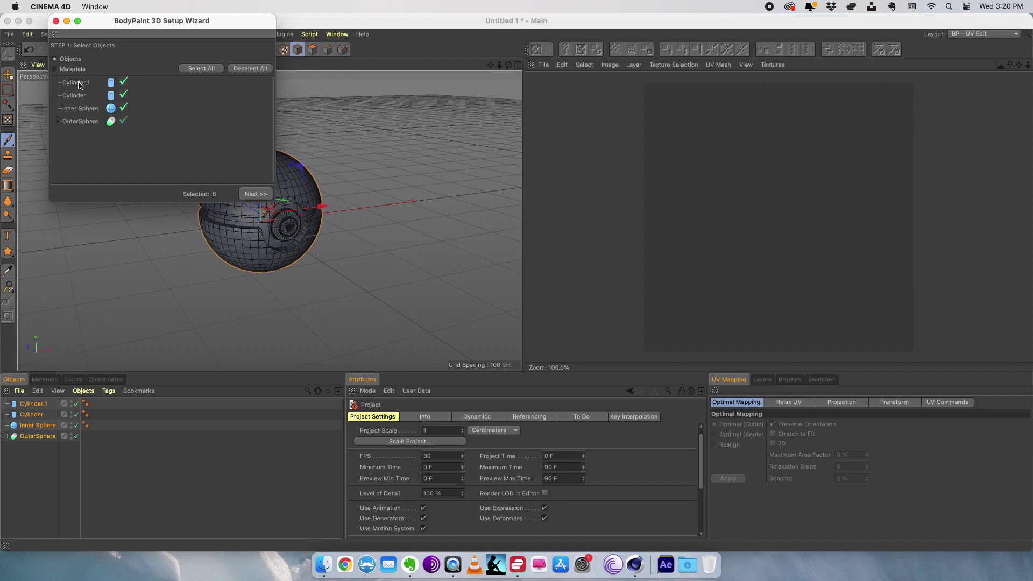
left_click(244, 193)
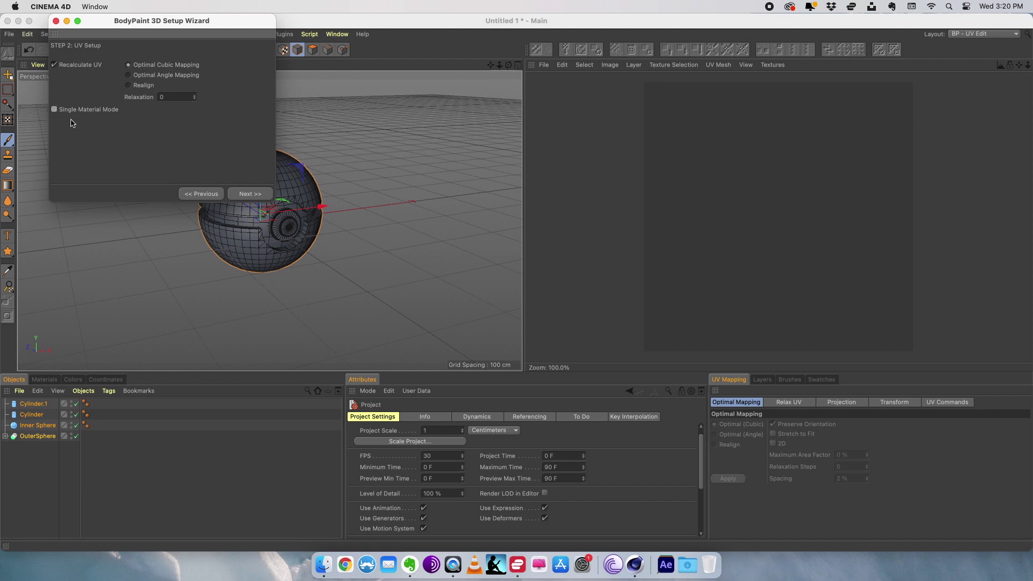
left_click(250, 194)
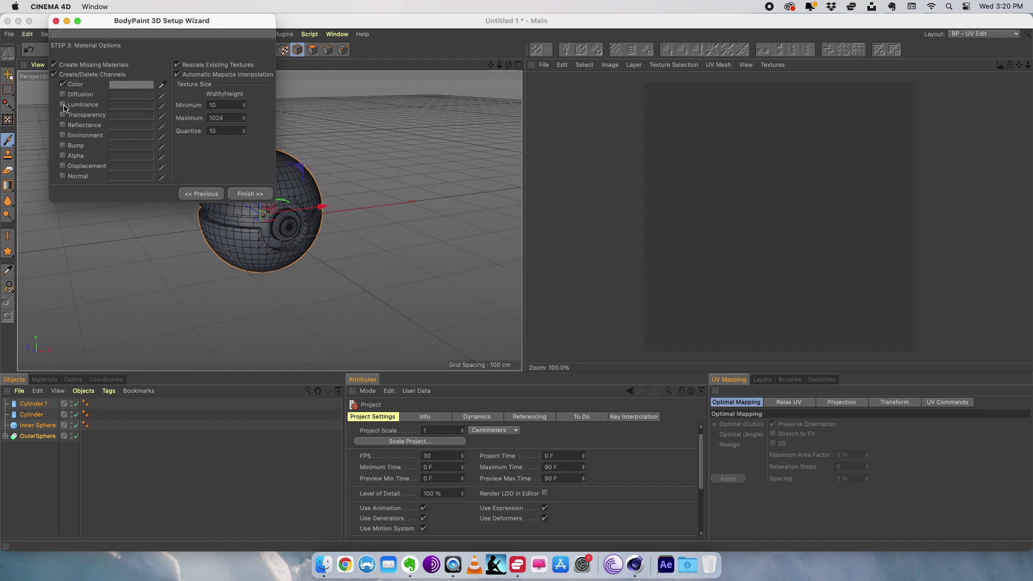
left_click(63, 125)
left_click(63, 146)
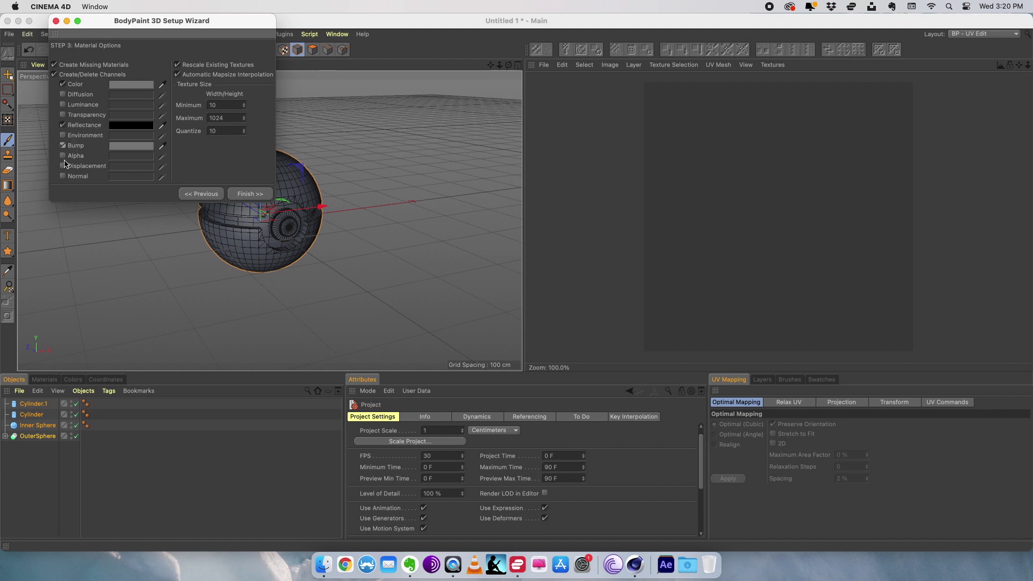
left_click(63, 177)
left_click(250, 194)
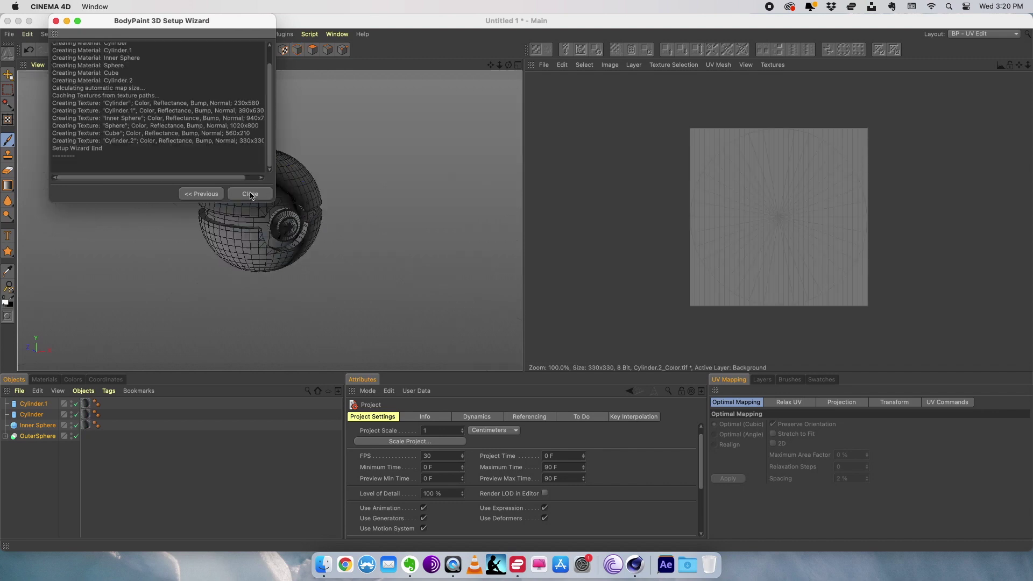
left_click(250, 194)
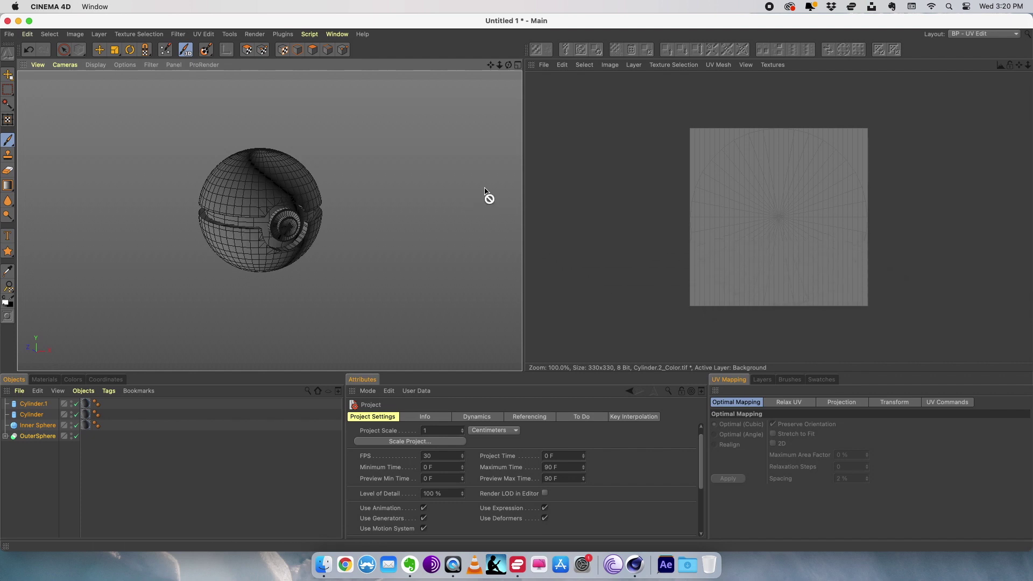
Step: Return to the Startup layout and select all four top-level objects
left_click(977, 33)
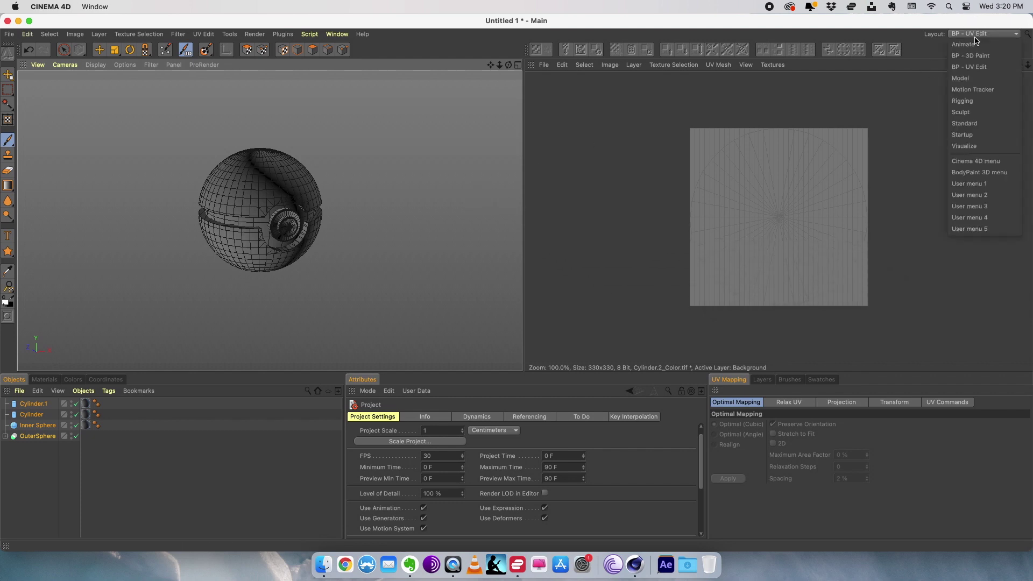
left_click(972, 139)
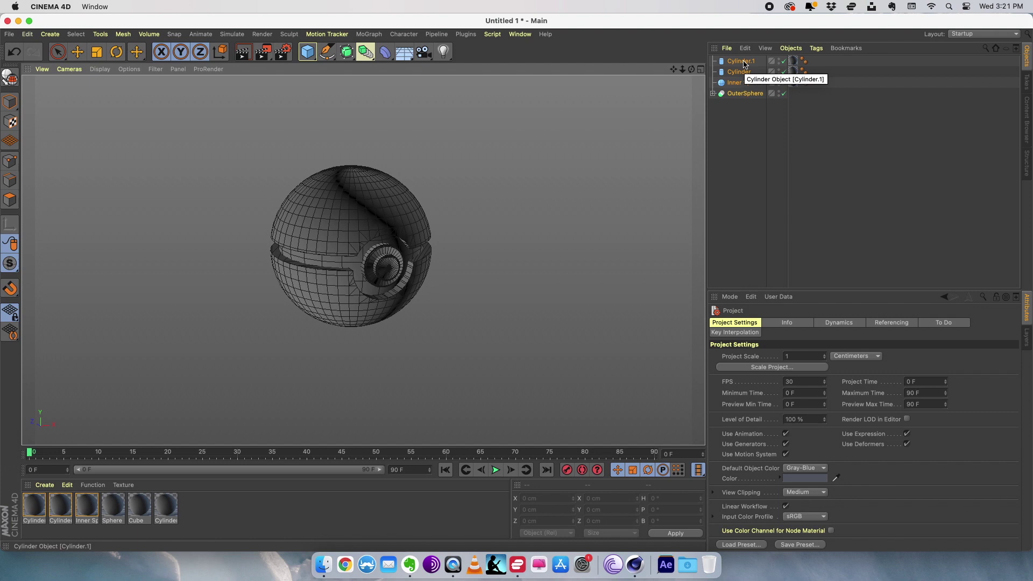
left_click_drag(751, 162, 727, 60)
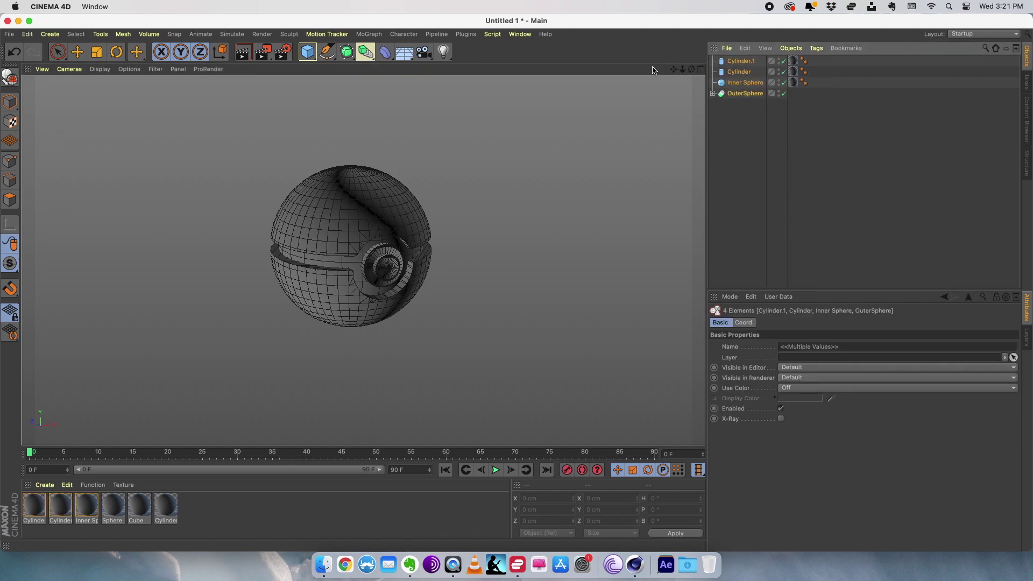
Step: Export the scene as an FBX file named pokeball to the Desktop, keeping the default export settings
left_click(9, 34)
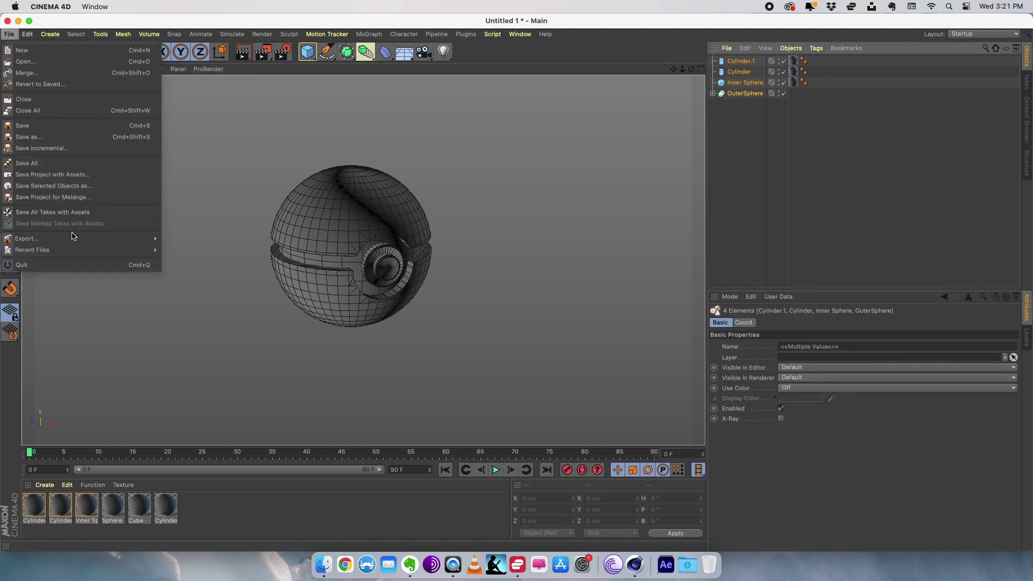
mouse_move(75, 239)
left_click(186, 328)
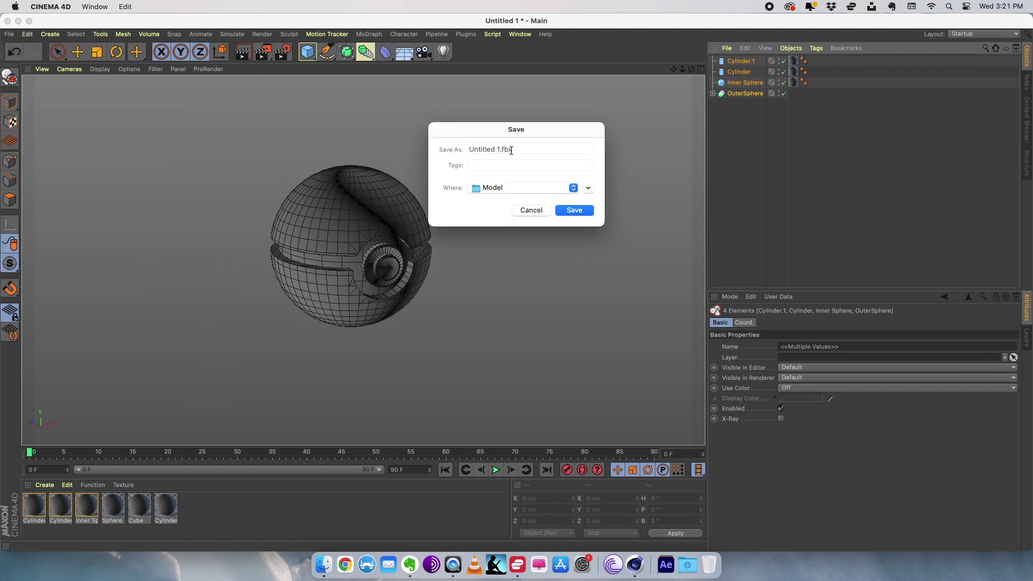
left_click(490, 188)
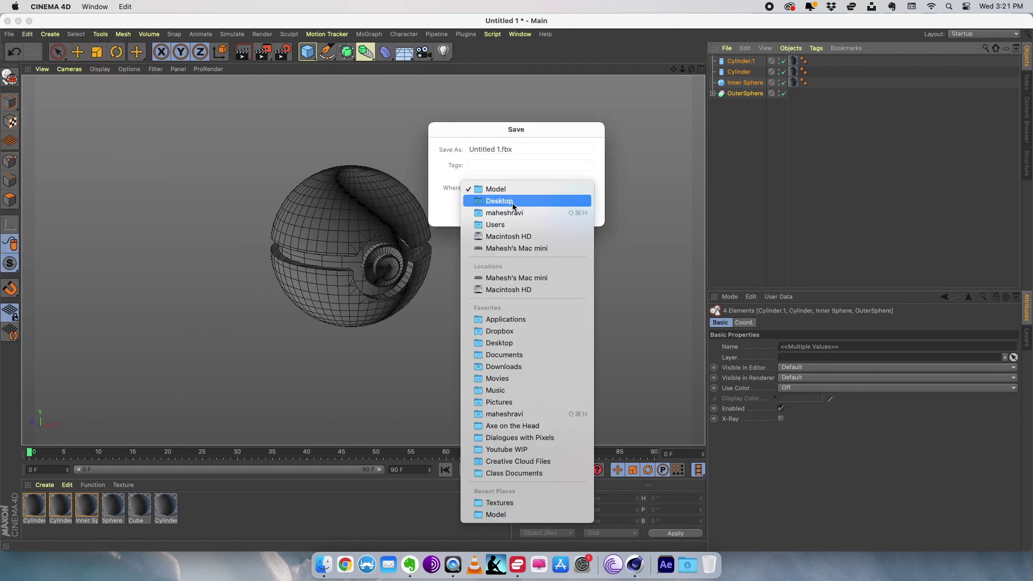
left_click(503, 204)
left_click_drag(499, 153, 444, 148)
type("pokeball")
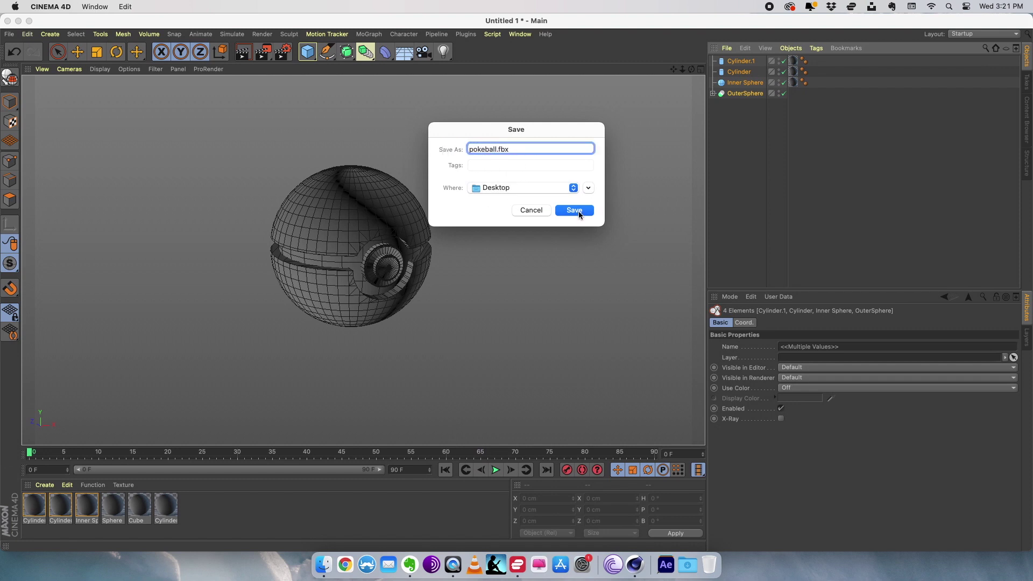
left_click(580, 213)
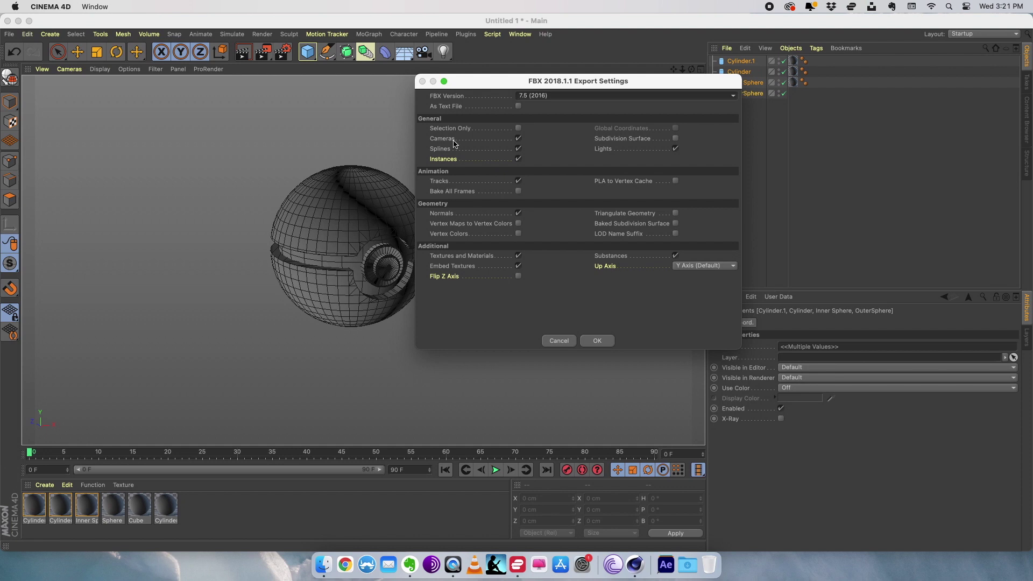
left_click(592, 342)
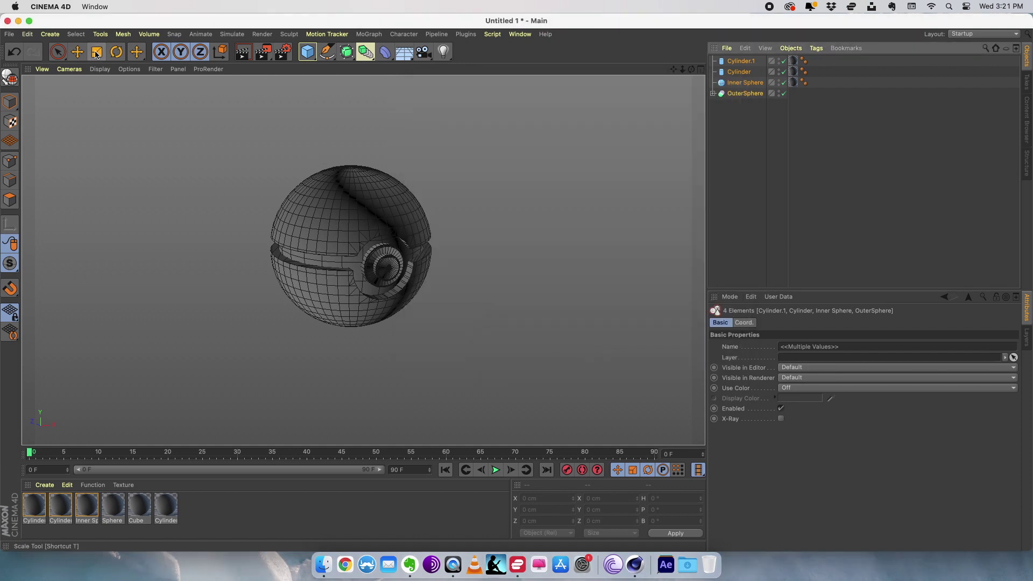
Step: Minimize the modelling window and switch to Substance Painter
left_click(18, 21)
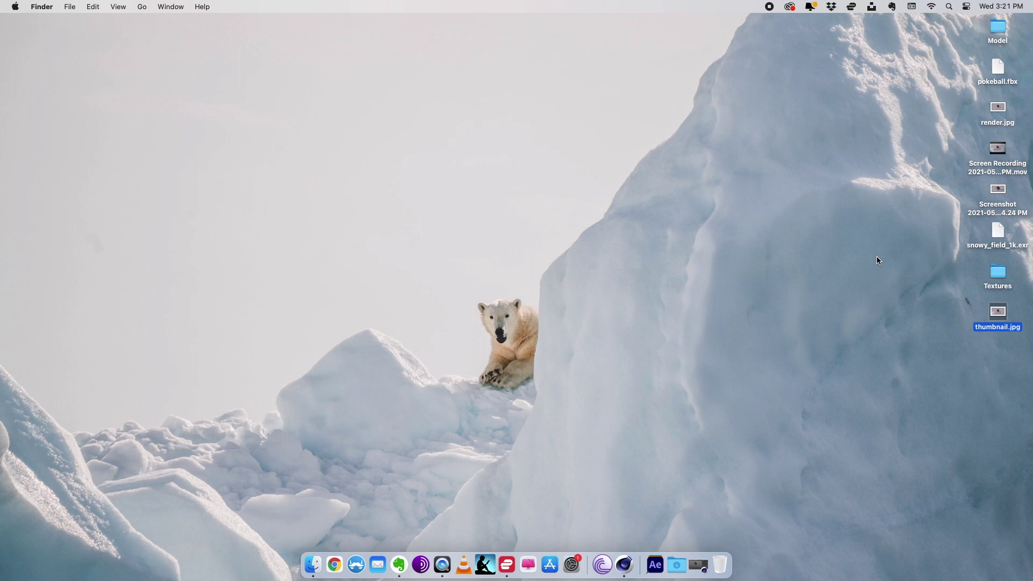
left_click(655, 566)
left_click(551, 497)
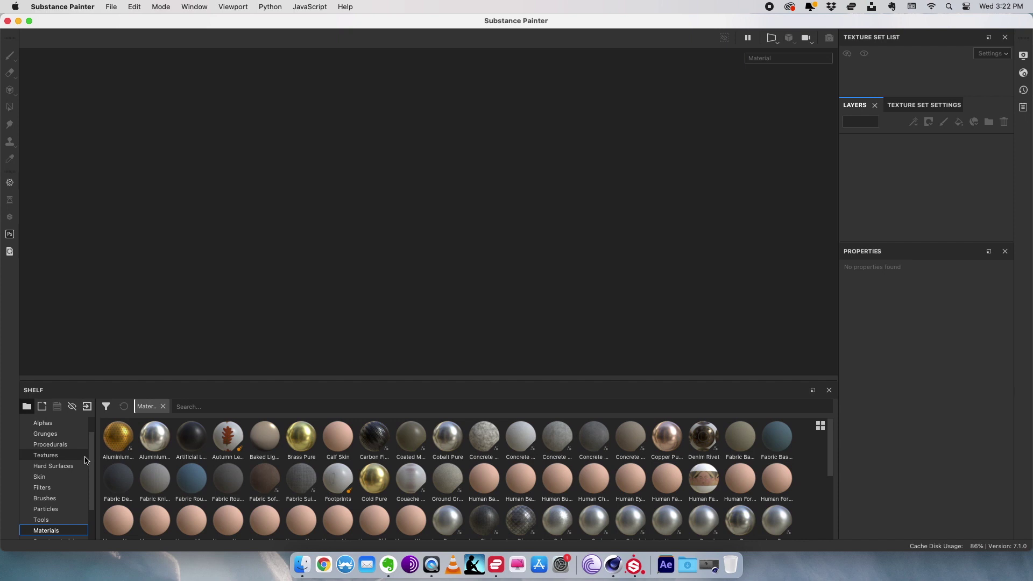
left_click_drag(91, 451, 91, 516)
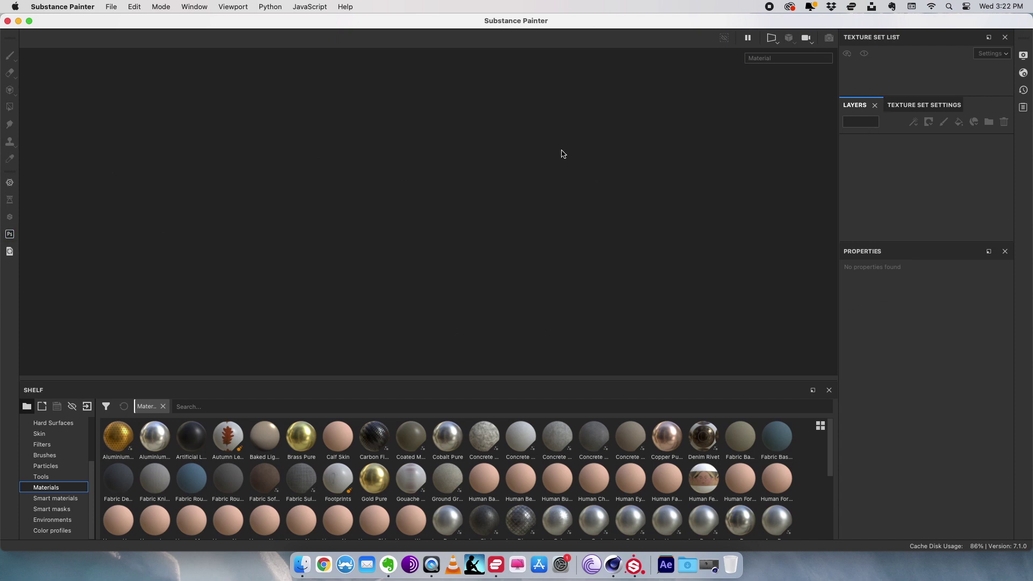
Step: Start a new project based on the Adobe Dimension (allegorithmic) template
left_click(110, 7)
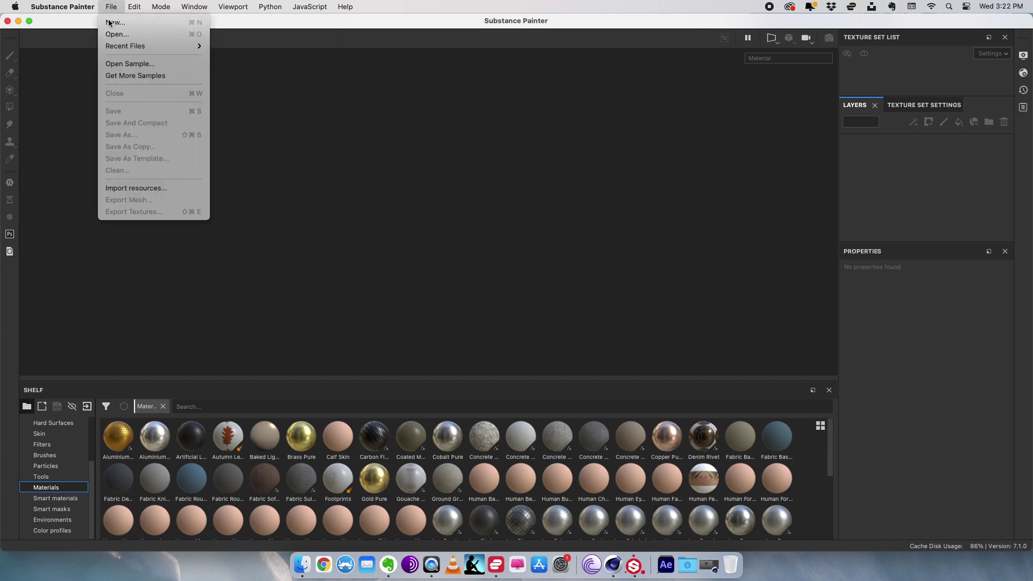
left_click(115, 22)
left_click_drag(378, 99, 326, 81)
left_click(393, 95)
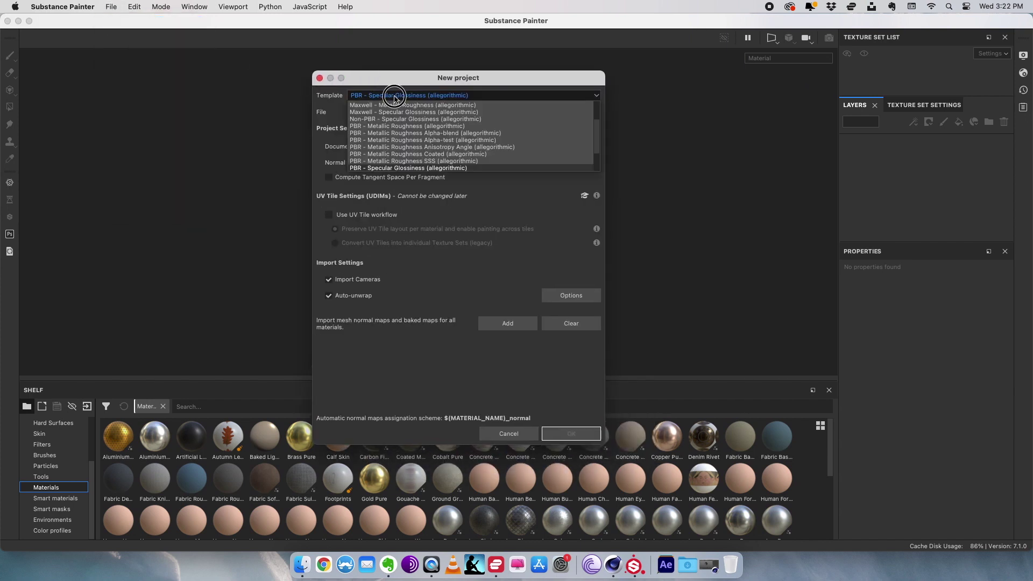
scroll(394, 151, "up", 2)
scroll(392, 152, "down", 3)
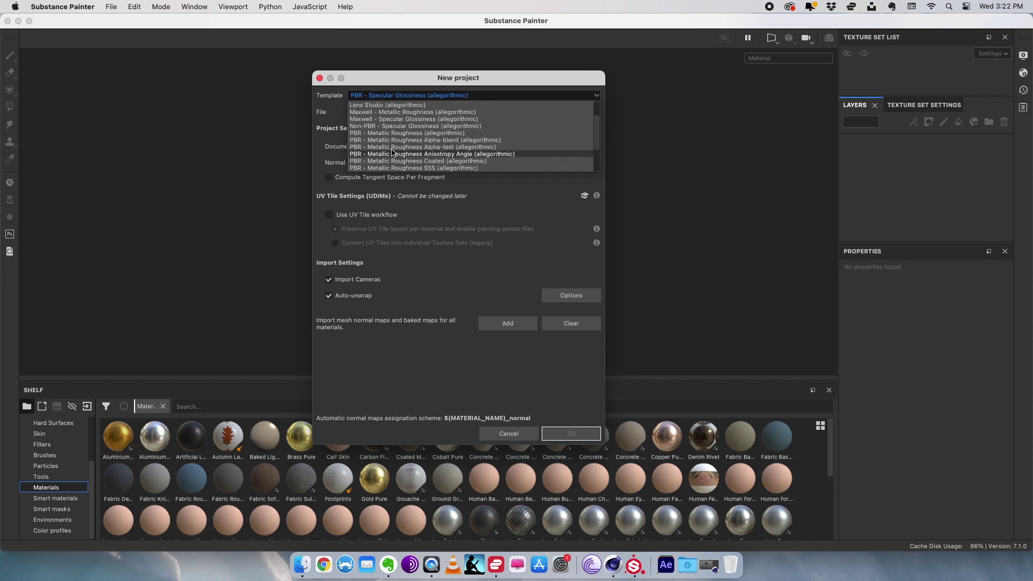
scroll(393, 153, "up", 2)
left_click(354, 113)
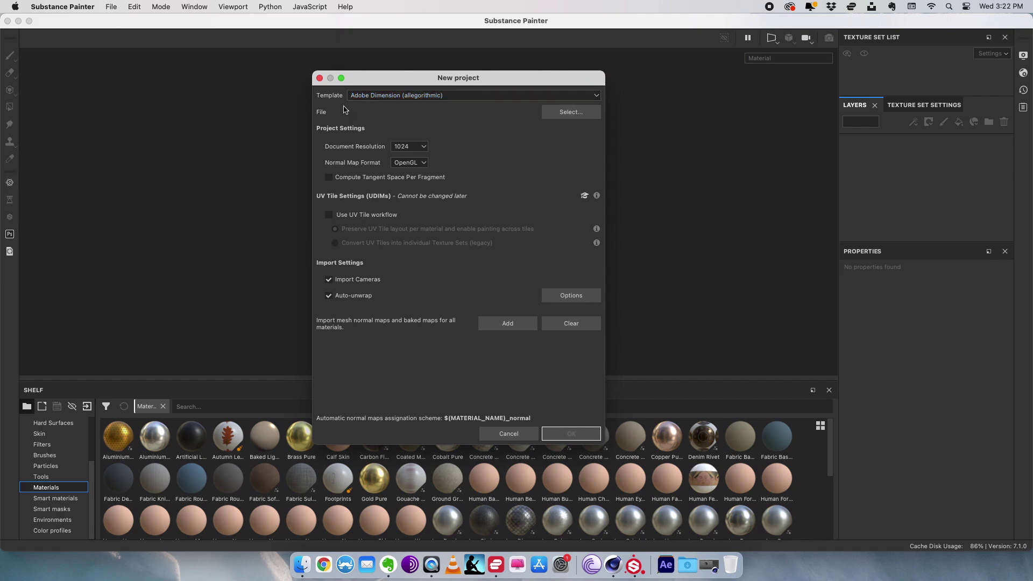
Step: Choose pokeball.fbx from the Desktop as the project's mesh file
left_click(579, 117)
left_click(478, 163)
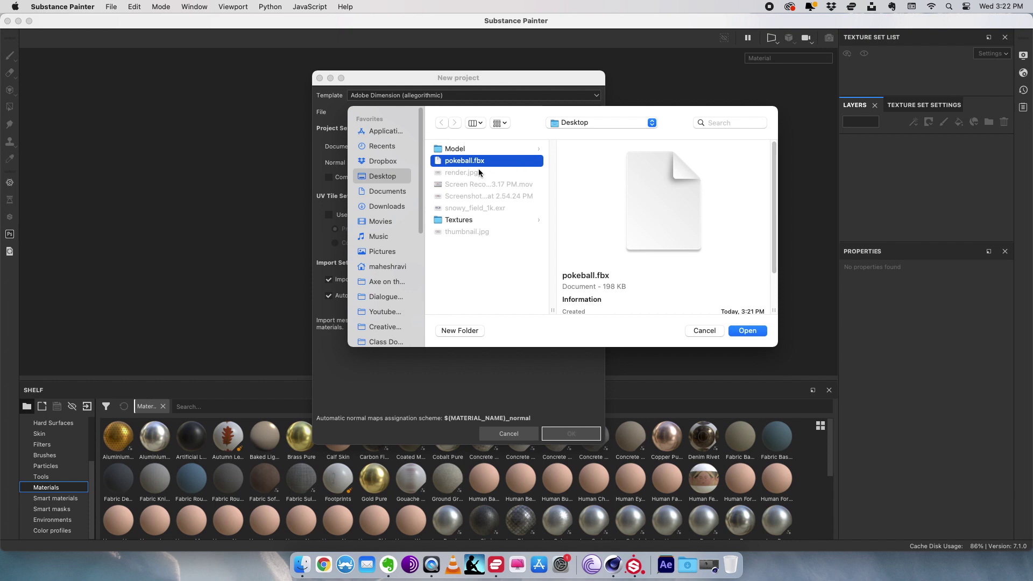
left_click(746, 330)
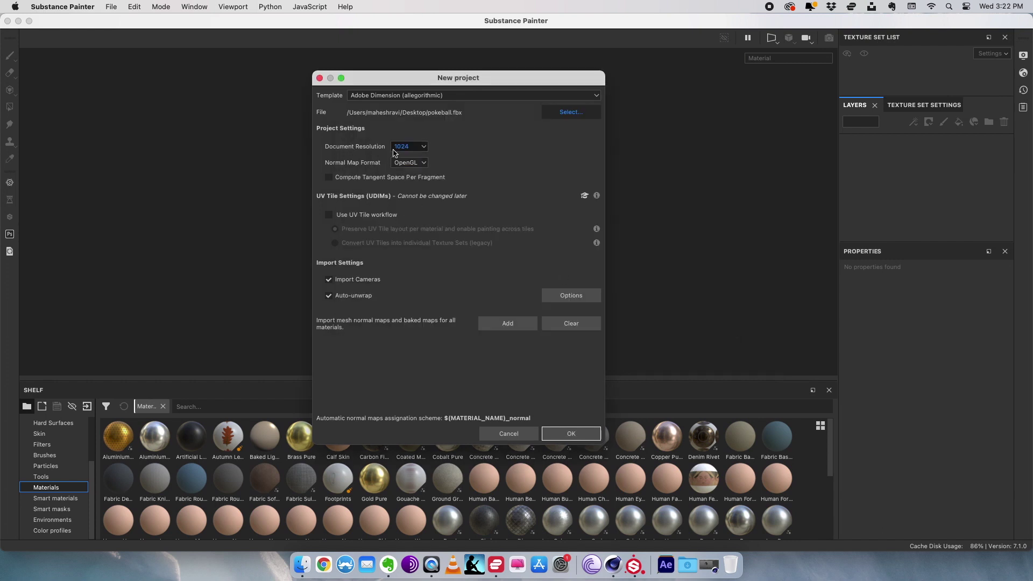
Step: Set the document resolution to 2048 and create the project with the other import settings left at default
left_click(421, 152)
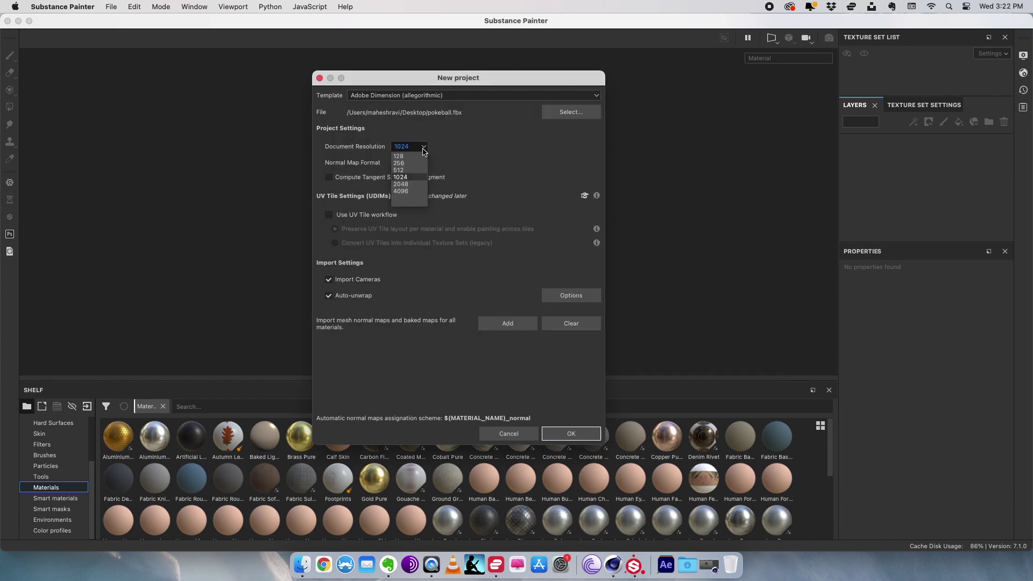
left_click(402, 184)
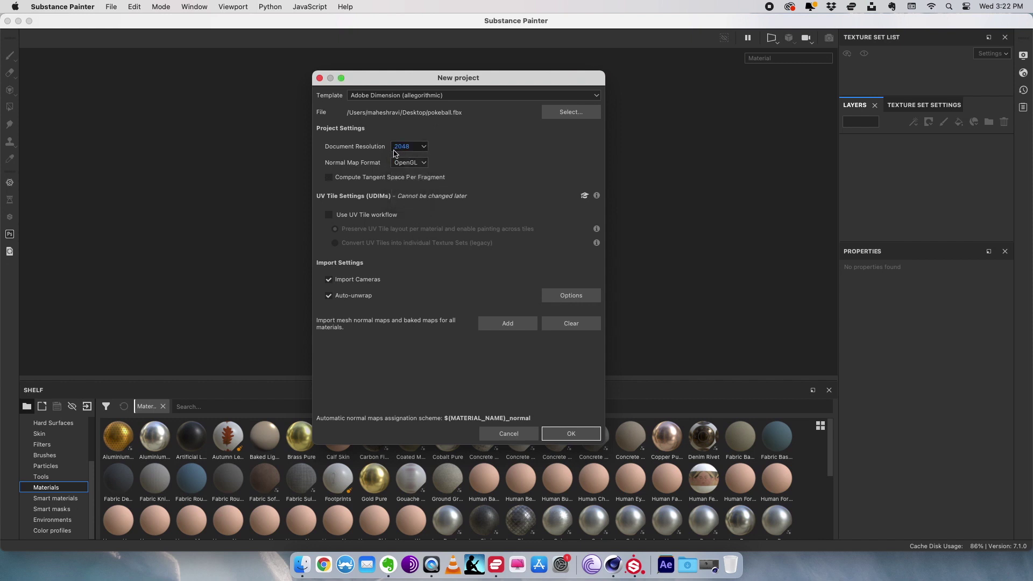
left_click(575, 433)
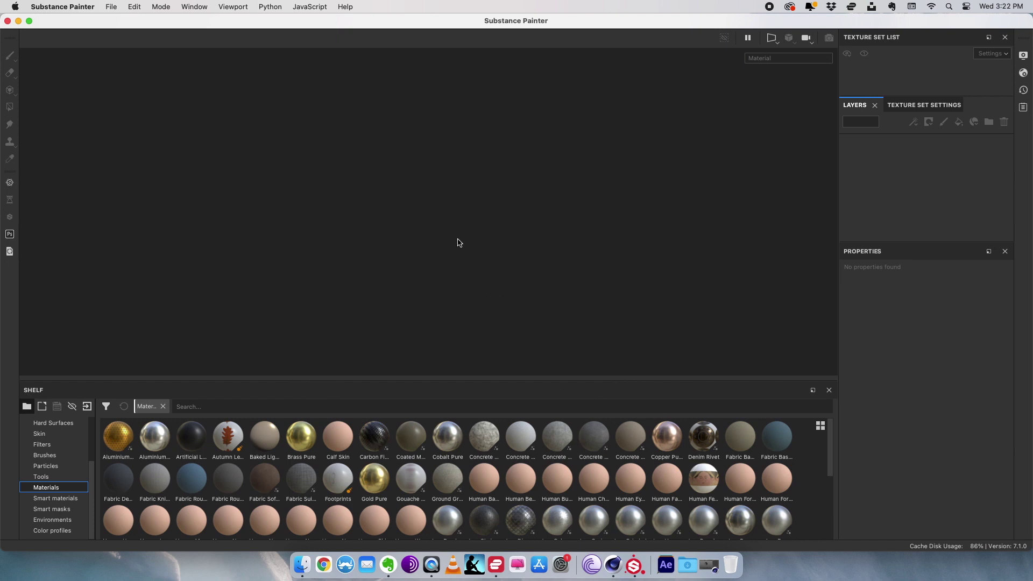
Step: Examine the imported Poké Ball mesh from several angles, including the front button and the central groove
scroll(590, 225, "up", 3)
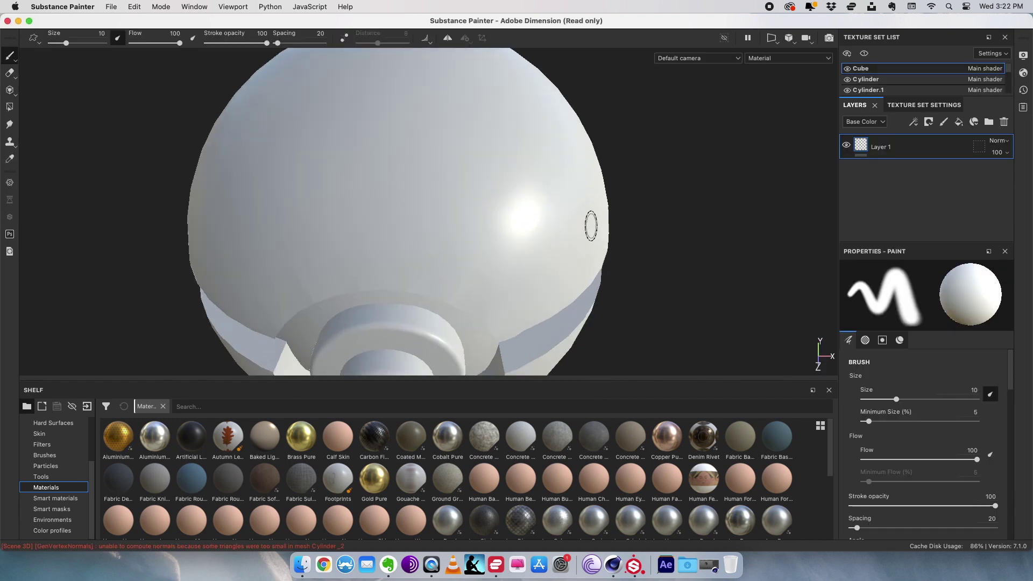
scroll(591, 226, "down", 5)
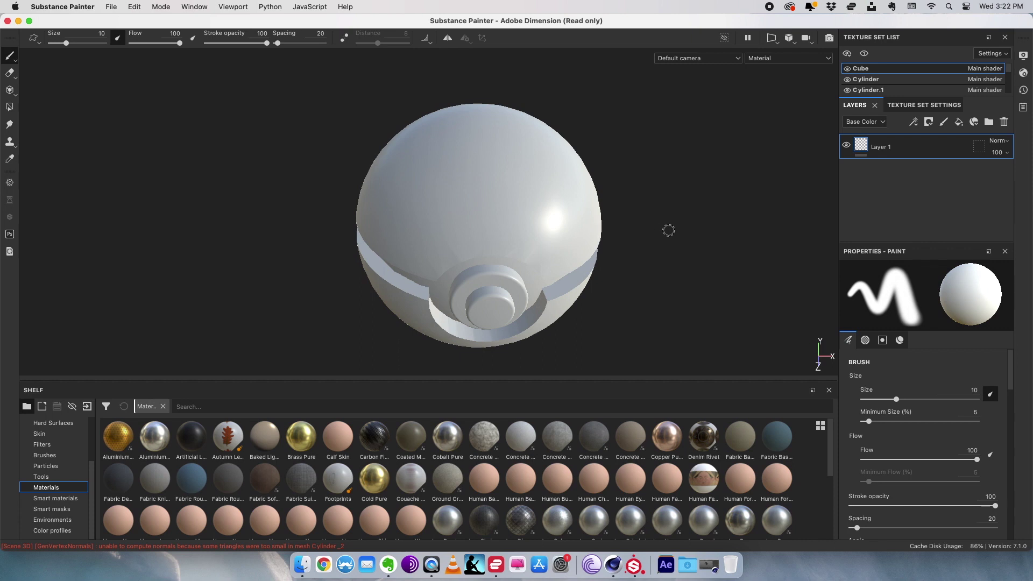
mouse_move(667, 212)
left_mouse_down("alt")
mouse_move(533, 179)
mouse_move(599, 191)
left_mouse_up("alt")
middle_click_drag(599, 192, 487, 169, "alt")
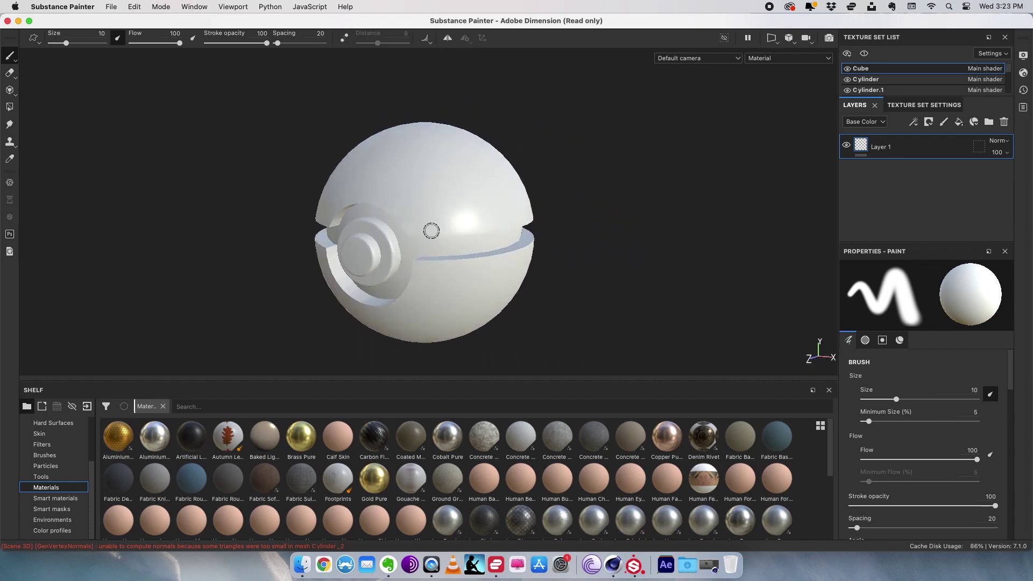
key("alt")
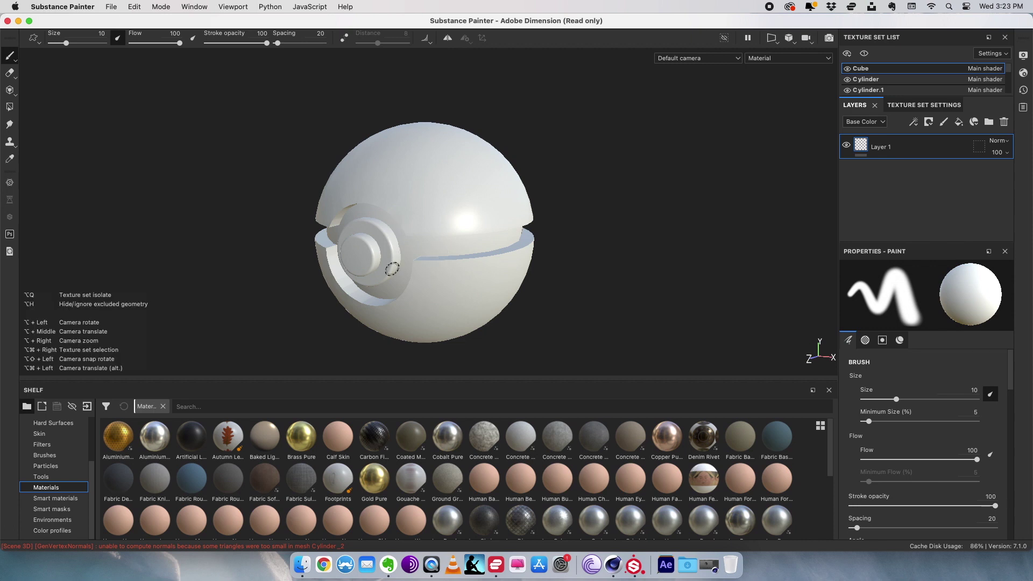
middle_click_drag(302, 240, 339, 233, "alt")
left_click_drag(319, 243, 403, 235, "alt")
mouse_move(321, 235)
left_mouse_down("alt")
mouse_move(419, 230)
mouse_move(284, 230)
mouse_move(325, 226)
mouse_move(297, 231)
left_mouse_up("alt")
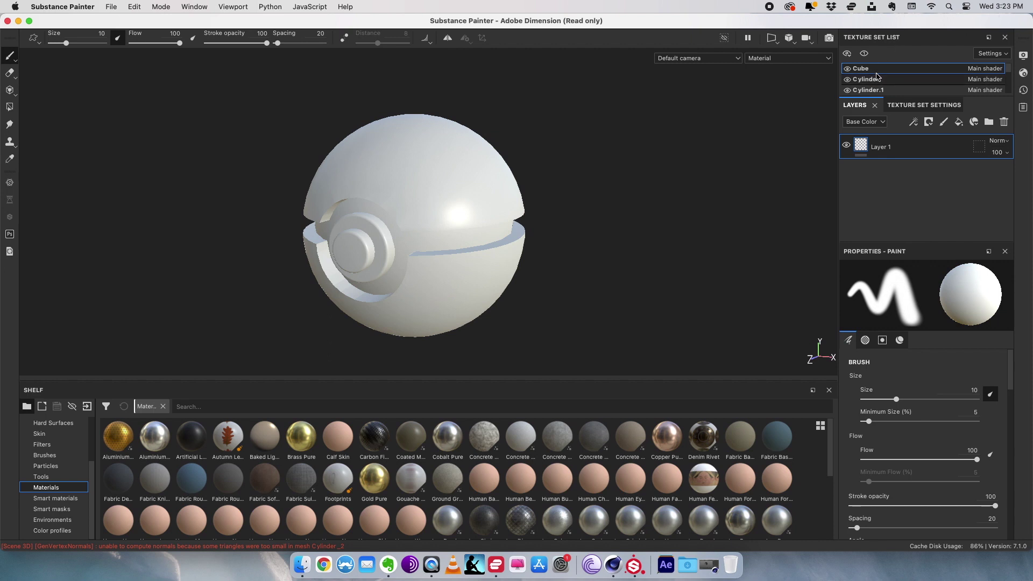
Step: Look through the texture sets and make the Sphere texture set active
scroll(867, 81, "down", 3)
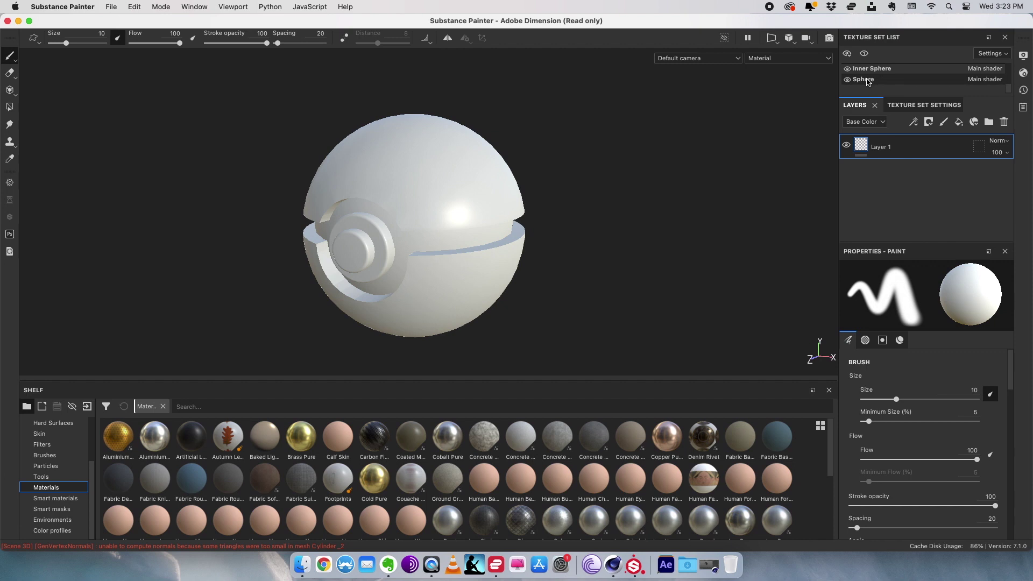
scroll(869, 81, "up", 3)
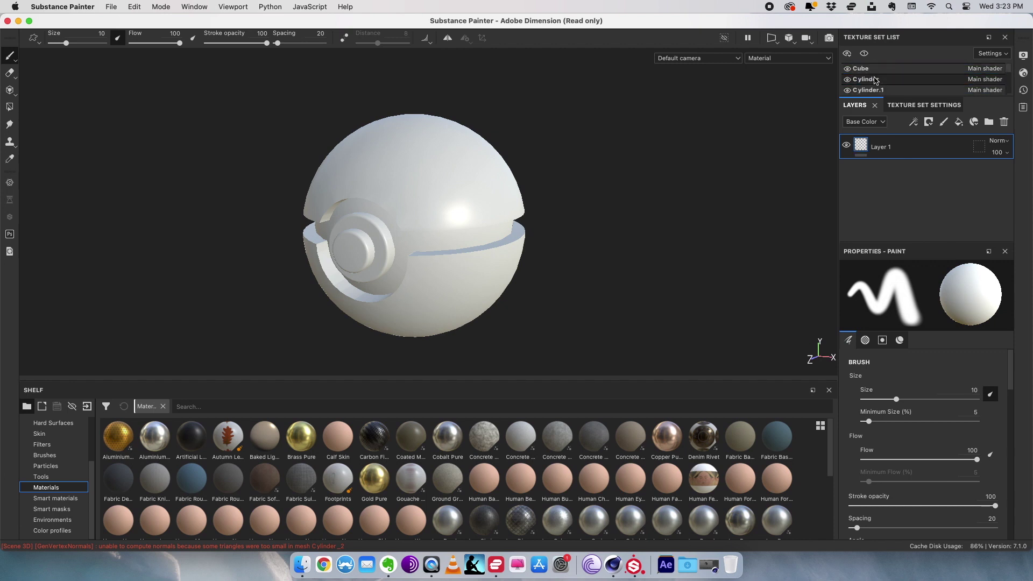
left_click(869, 83)
left_click(871, 70)
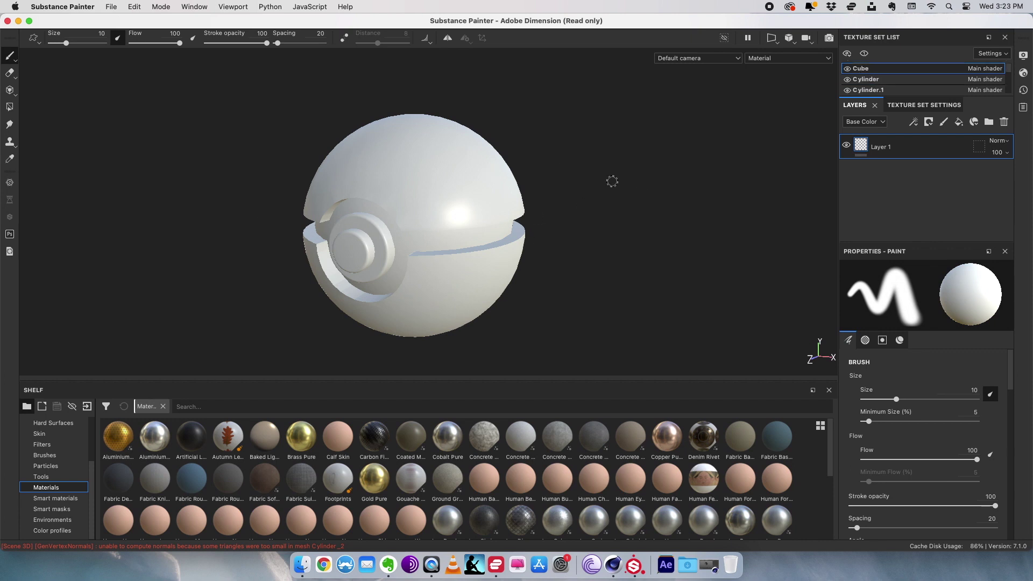
scroll(920, 80, "down", 3)
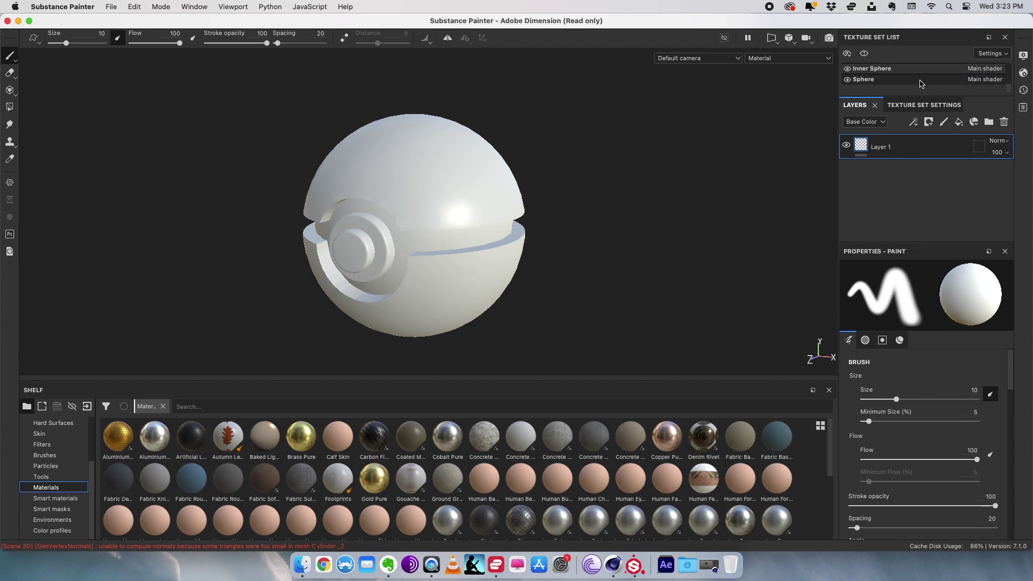
left_click(860, 74)
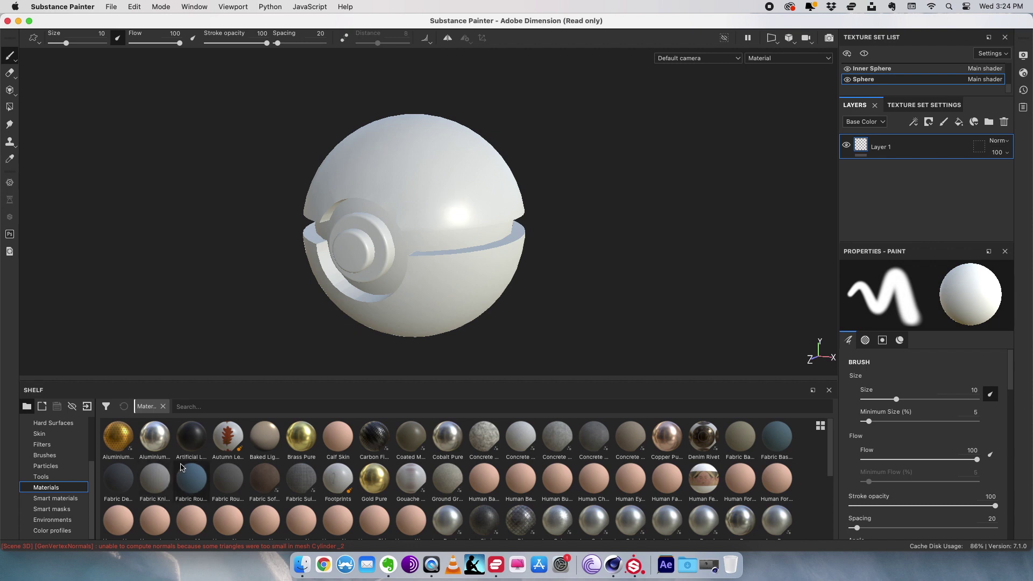
Step: Add the Steel Rough material as a layer on the Sphere texture set, above Layer 1
mouse_move(184, 466)
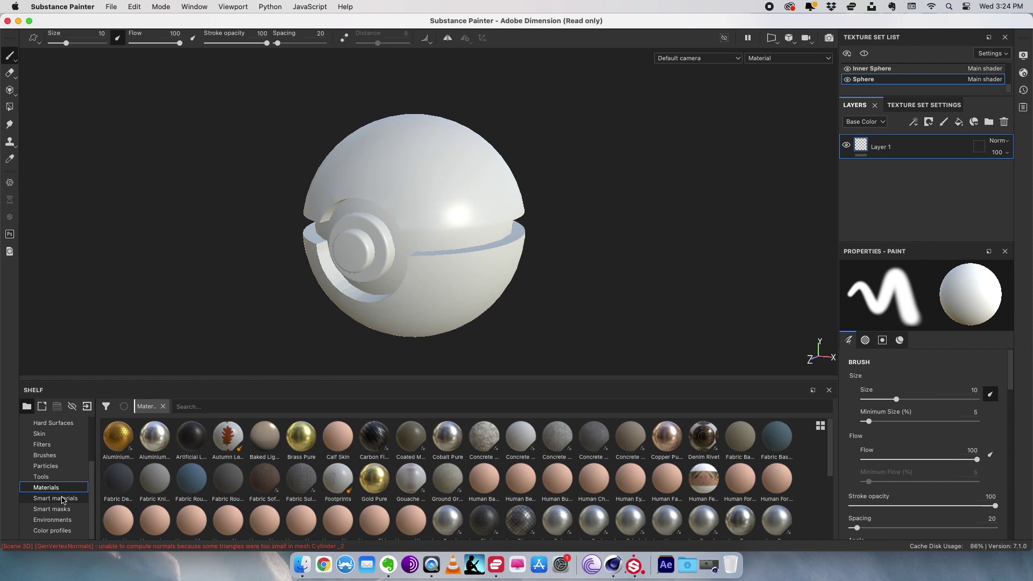
scroll(210, 490, "down", 5)
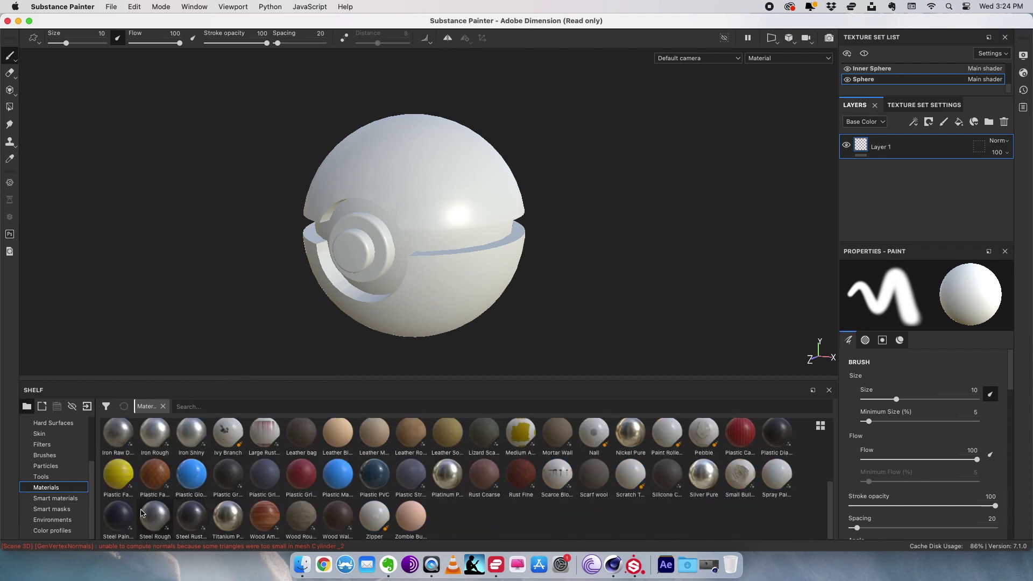
left_click_drag(161, 521, 876, 140)
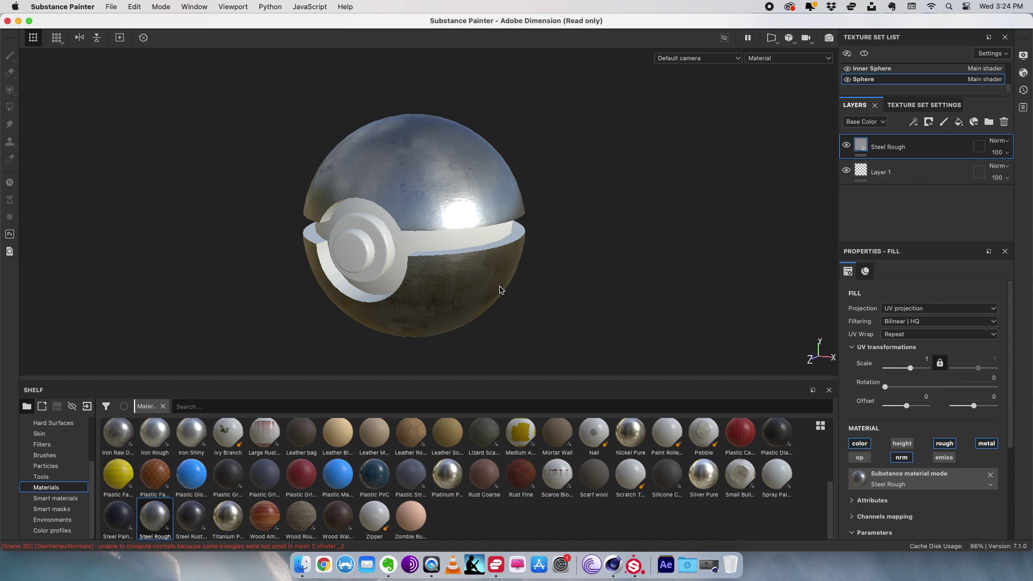
left_click_drag(599, 228, 533, 227, "alt")
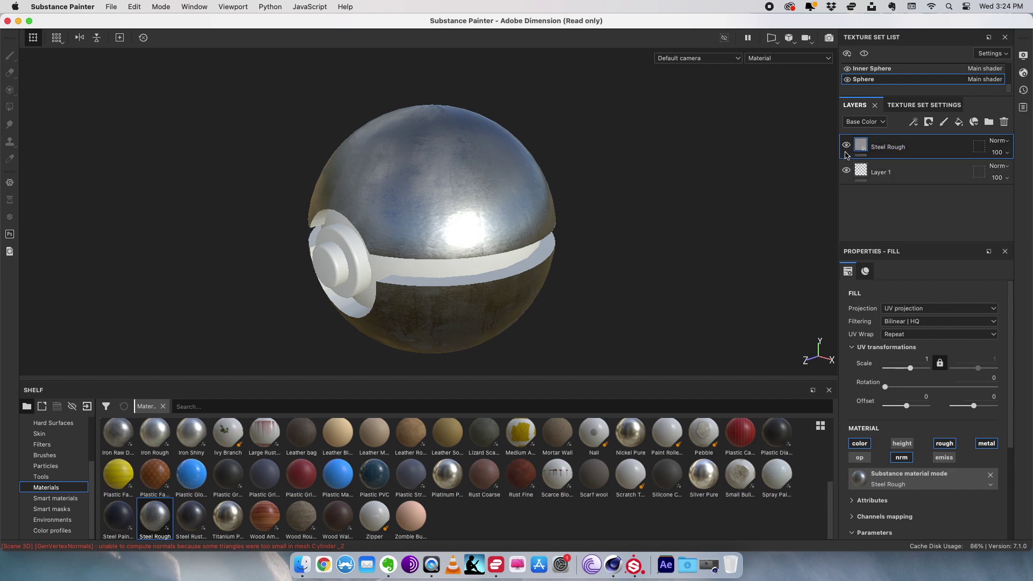
Step: Add a fill layer above Steel Rough, give it a red base color and set its blending mode to Overlay
left_click(960, 124)
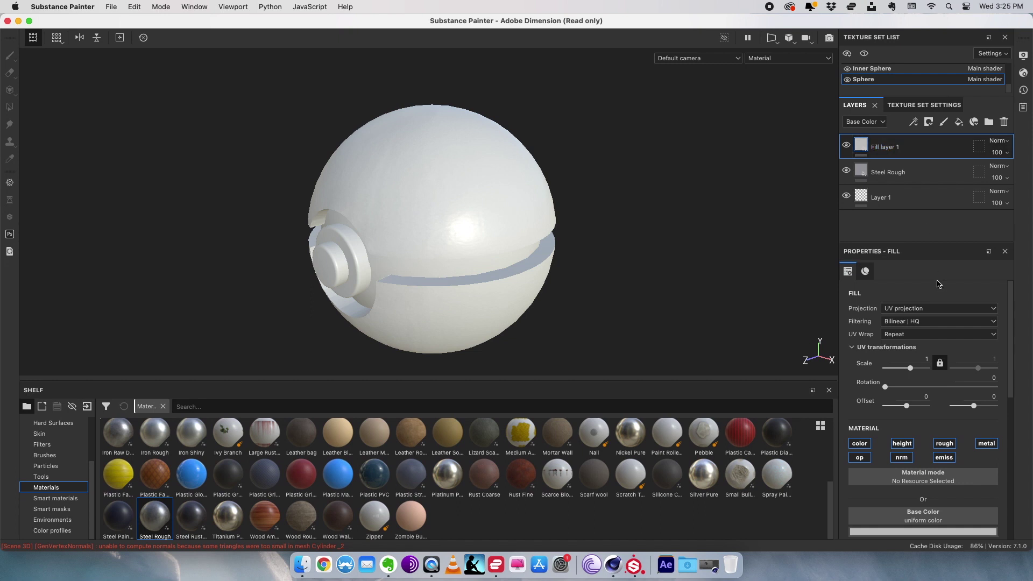
scroll(915, 435, "down", 4)
scroll(920, 398, "up", 4)
scroll(944, 387, "down", 5)
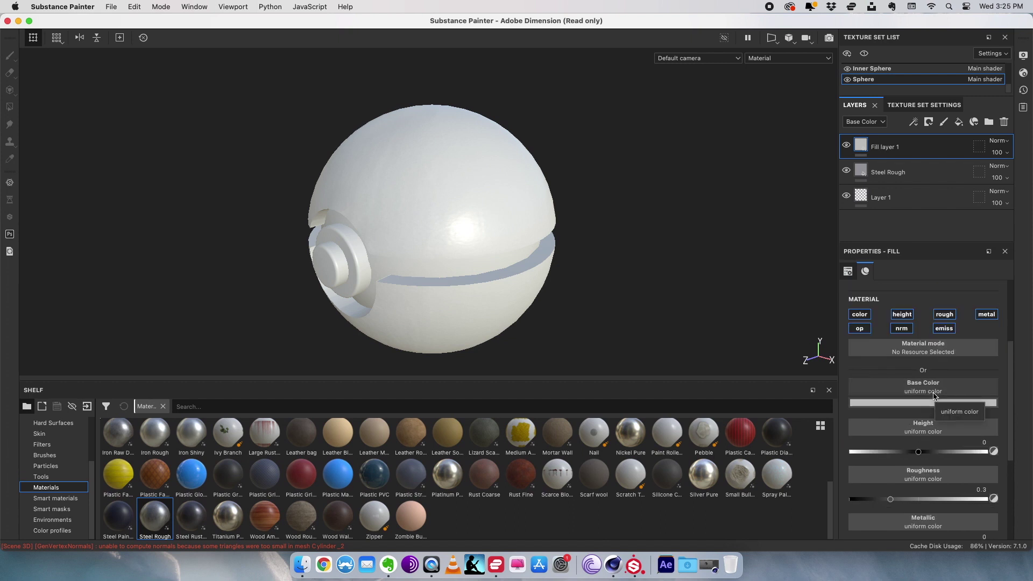
left_click(921, 405)
left_click(957, 428)
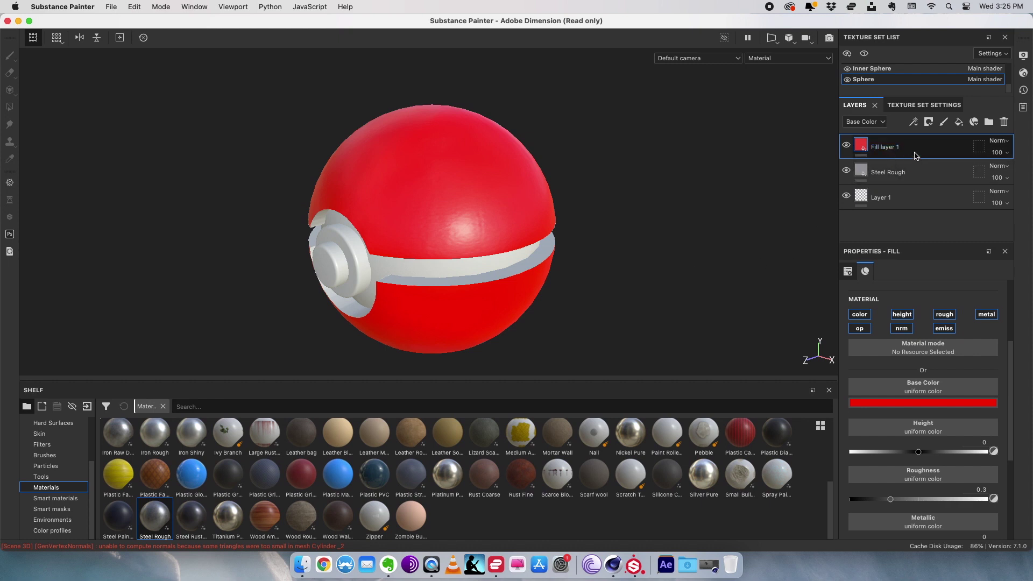
key("alt+shift+o")
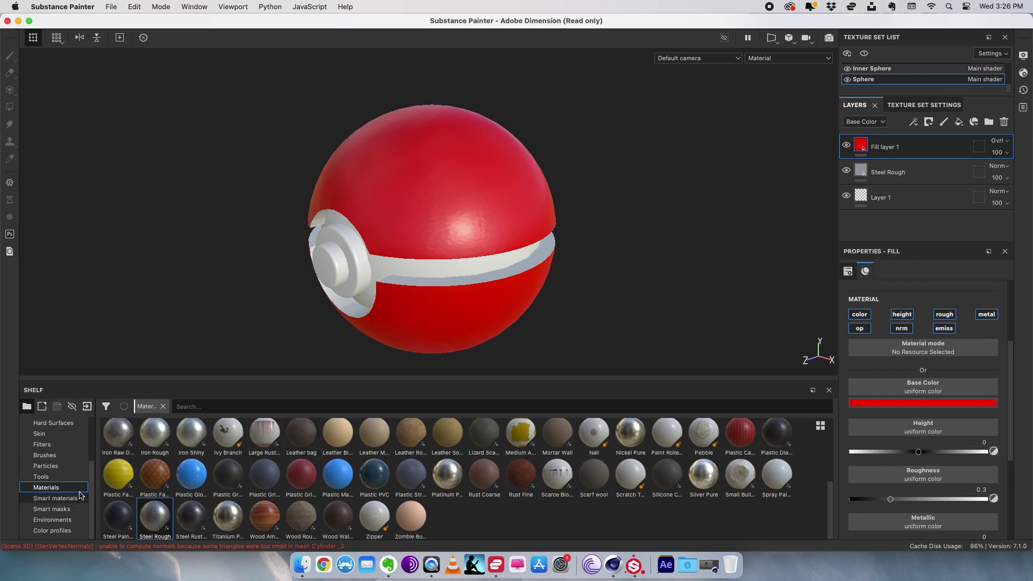
Step: Apply the Steel Painted Chipped Dirty and Steel Scratched smart materials to the outer sphere
scroll(385, 491, "up", 5)
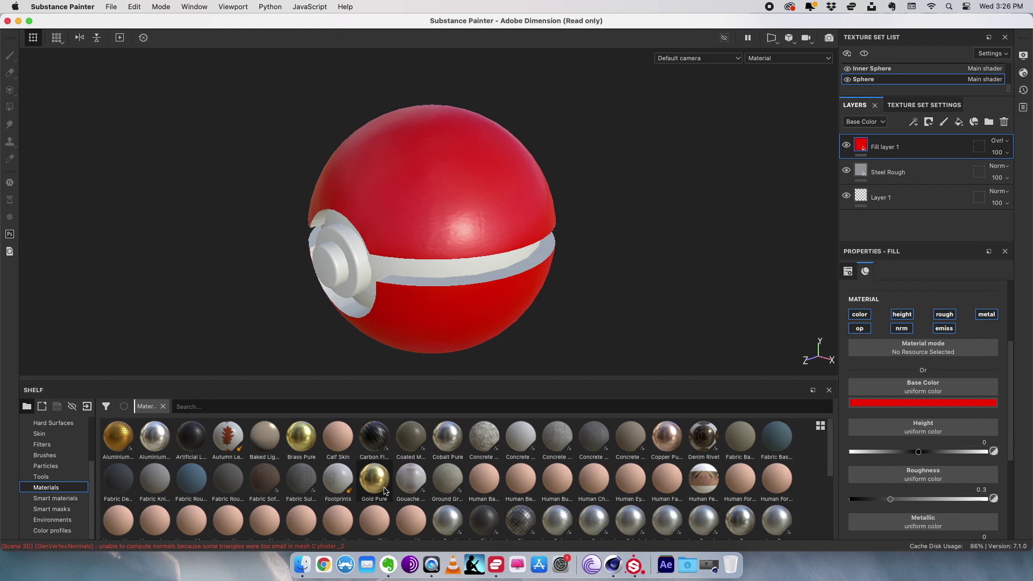
left_click(59, 499)
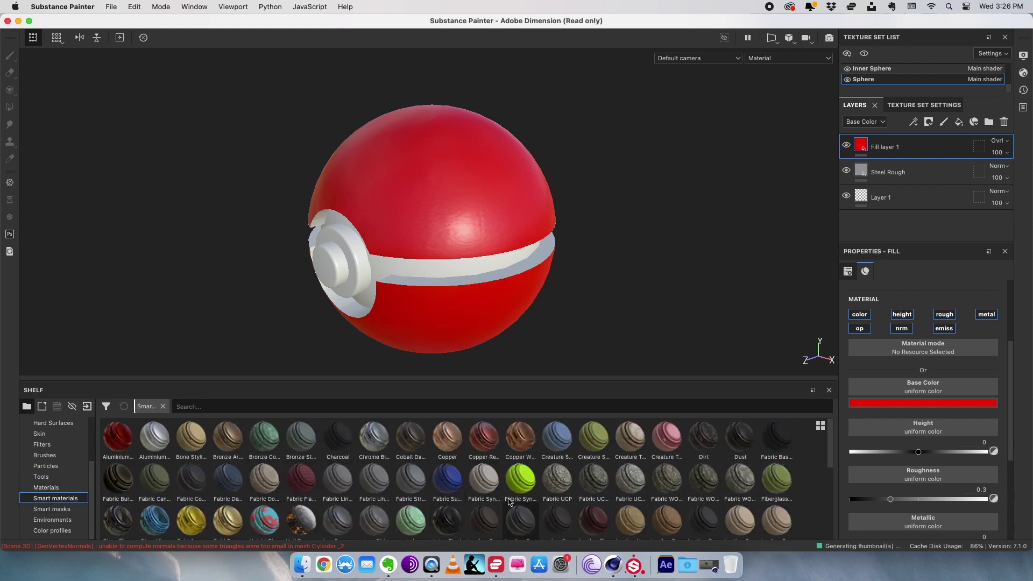
left_click(384, 442)
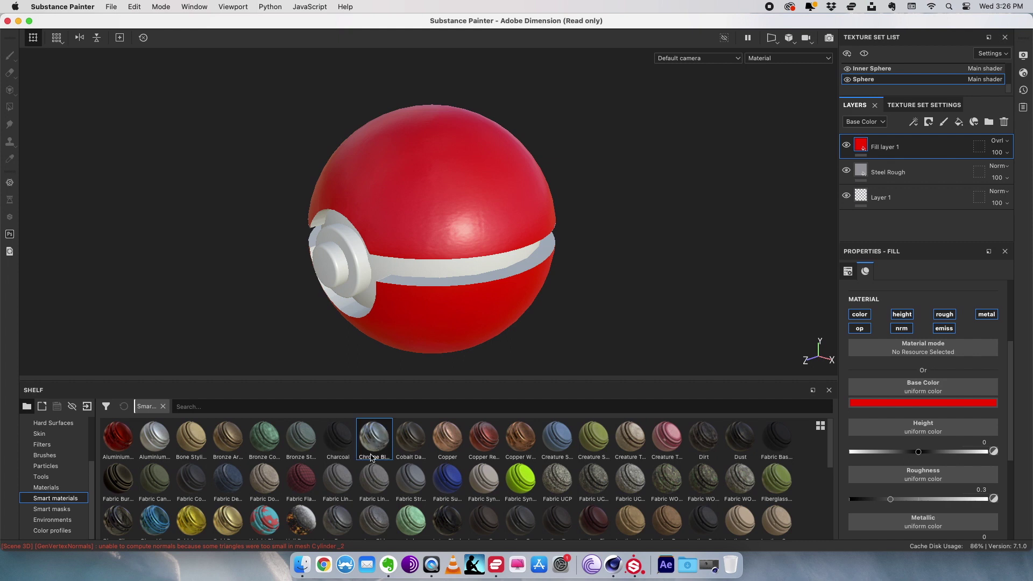
scroll(512, 503, "down", 10)
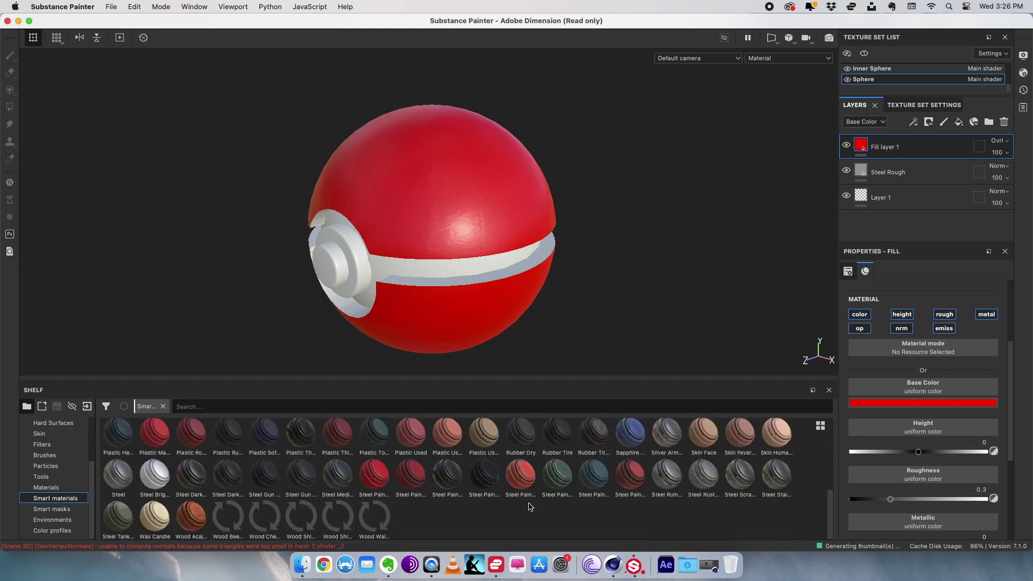
mouse_move(740, 476)
left_mouse_down()
mouse_move(687, 388)
mouse_move(495, 192)
mouse_move(464, 214)
left_mouse_up()
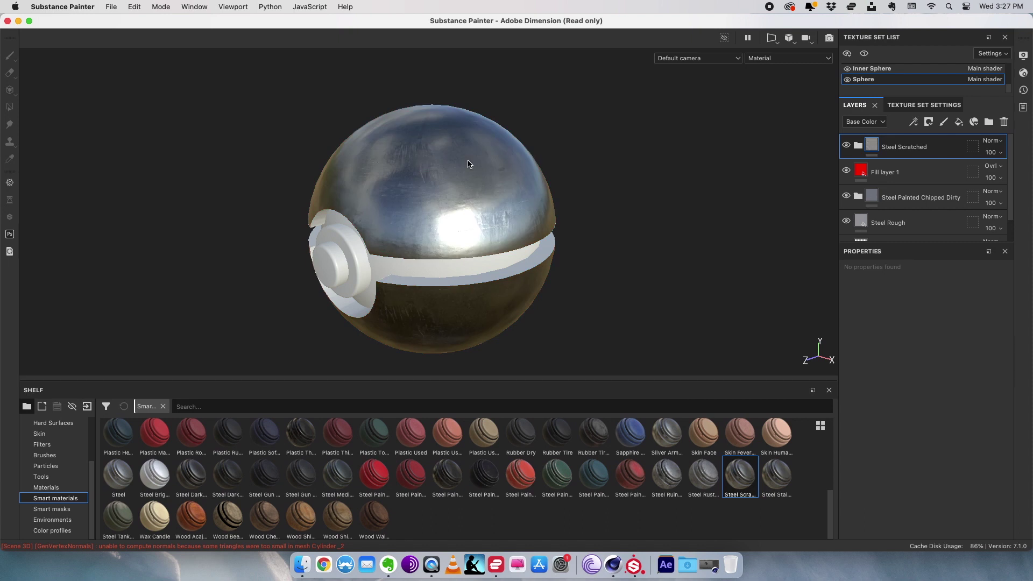
Step: Move the red fill layer above Steel Scratched, to the top of the Sphere layer stack
left_click_drag(886, 172, 887, 140)
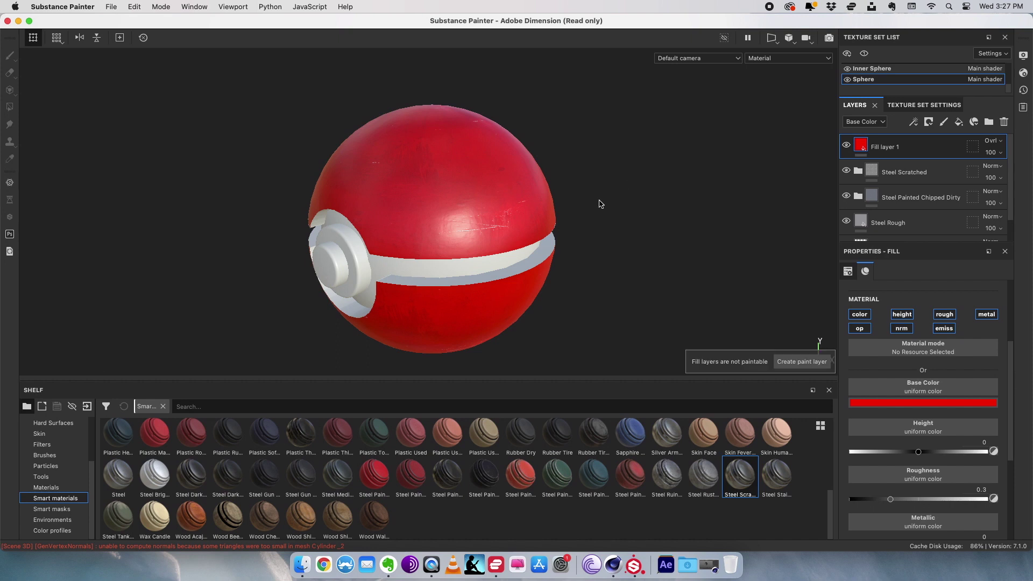
scroll(554, 212, "up", 3)
mouse_move(553, 212)
left_mouse_down("alt")
mouse_move(484, 244)
mouse_move(560, 219)
mouse_move(693, 209)
mouse_move(511, 203)
mouse_move(477, 219)
left_mouse_up("alt")
scroll(693, 209, "up", 3)
scroll(465, 222, "up", 2)
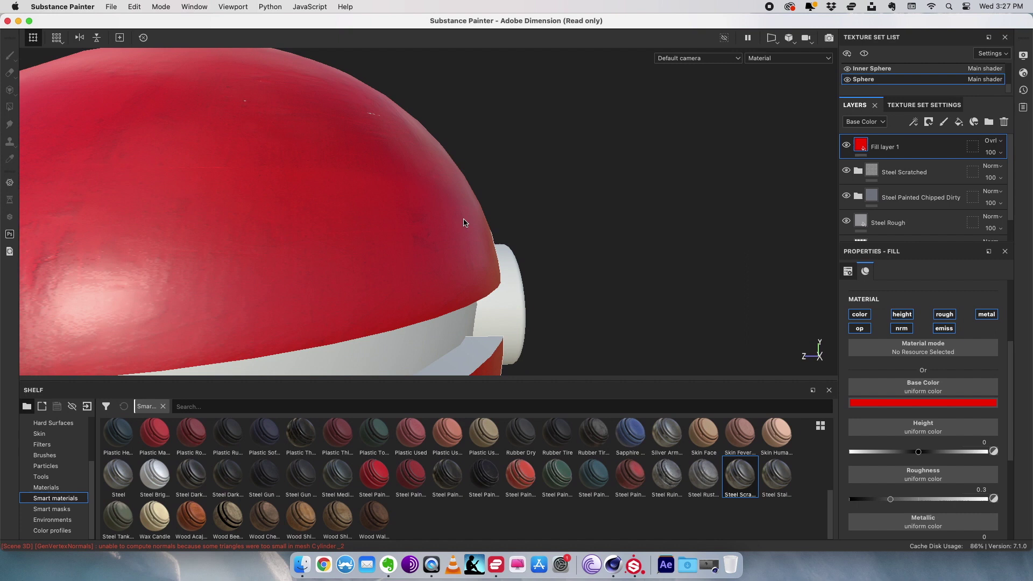
scroll(595, 212, "down", 5)
left_click_drag(674, 210, 640, 215, "alt")
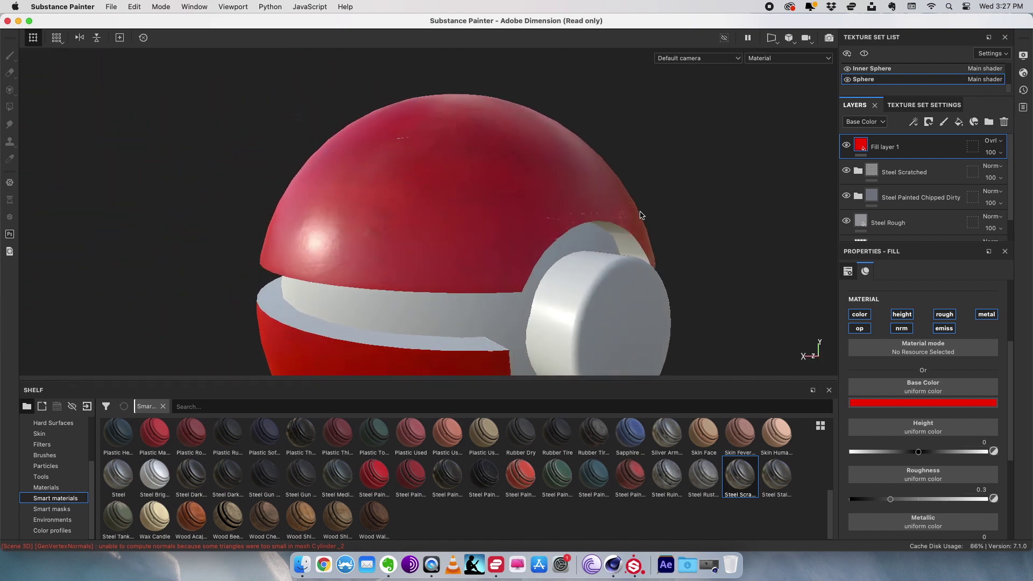
Step: Add a paint layer above the red fill layer on the Sphere texture set
left_click_drag(761, 210, 688, 218, "alt")
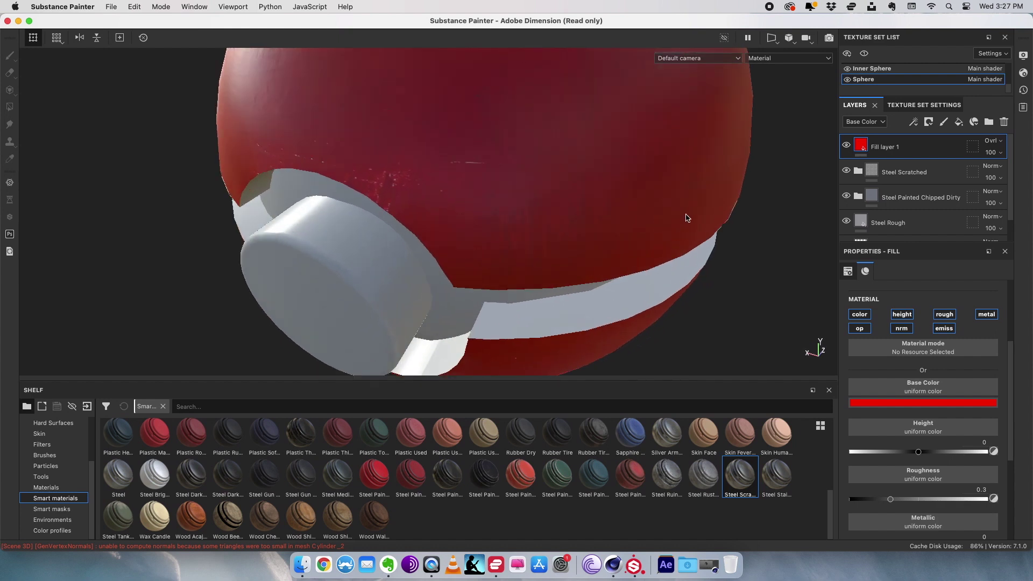
scroll(687, 218, "down", 8)
left_click_drag(683, 274, 674, 240, "alt")
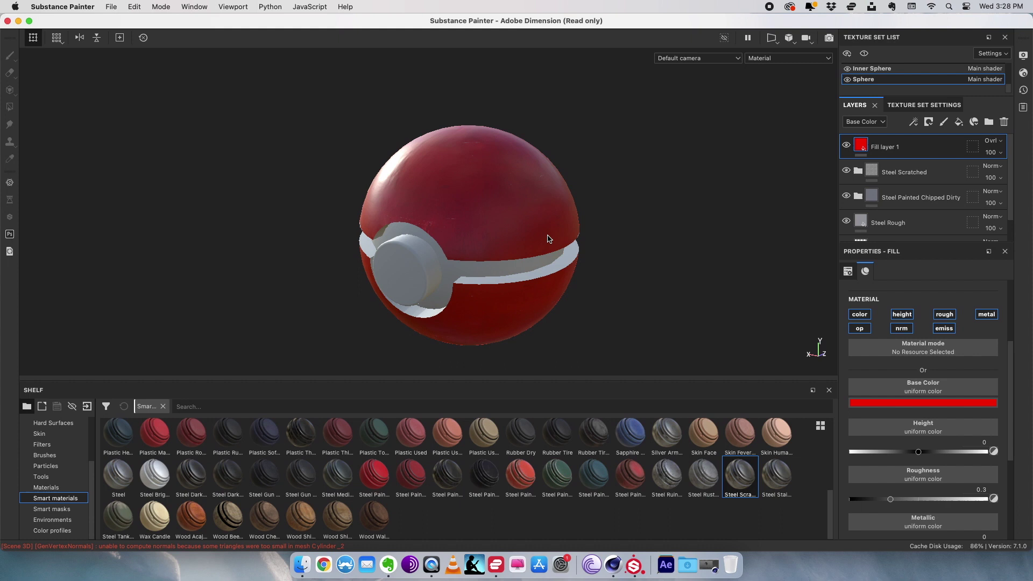
left_click_drag(629, 192, 570, 226, "alt")
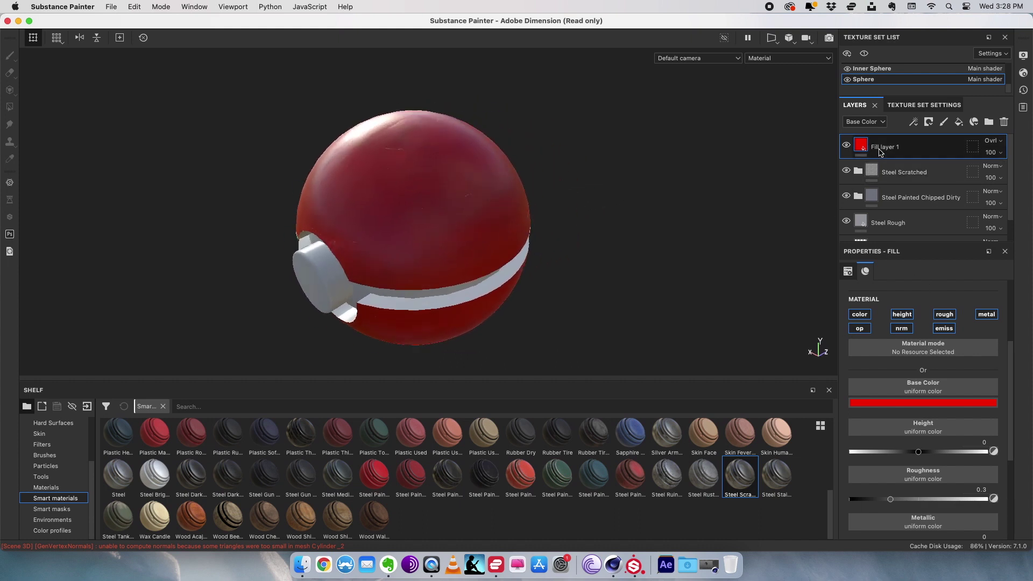
left_click(944, 122)
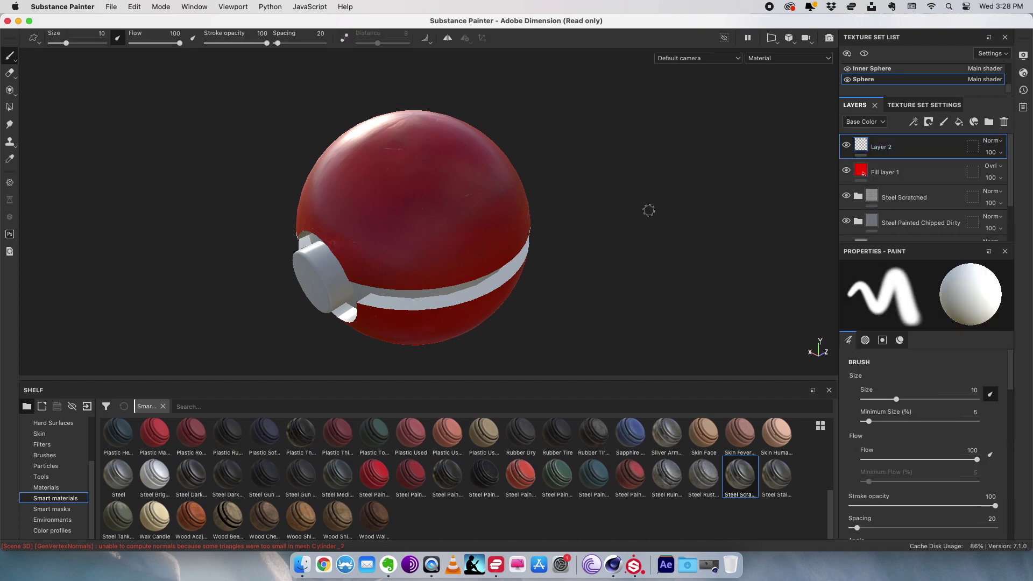
Step: Enlarge the brush to a size of 30.88 and paint the entire lower half of the ball white
mouse_move(590, 244)
left_mouse_down("alt")
mouse_move(560, 224)
mouse_move(595, 154)
mouse_move(576, 236)
left_mouse_up("alt")
scroll(567, 231, "up", 3)
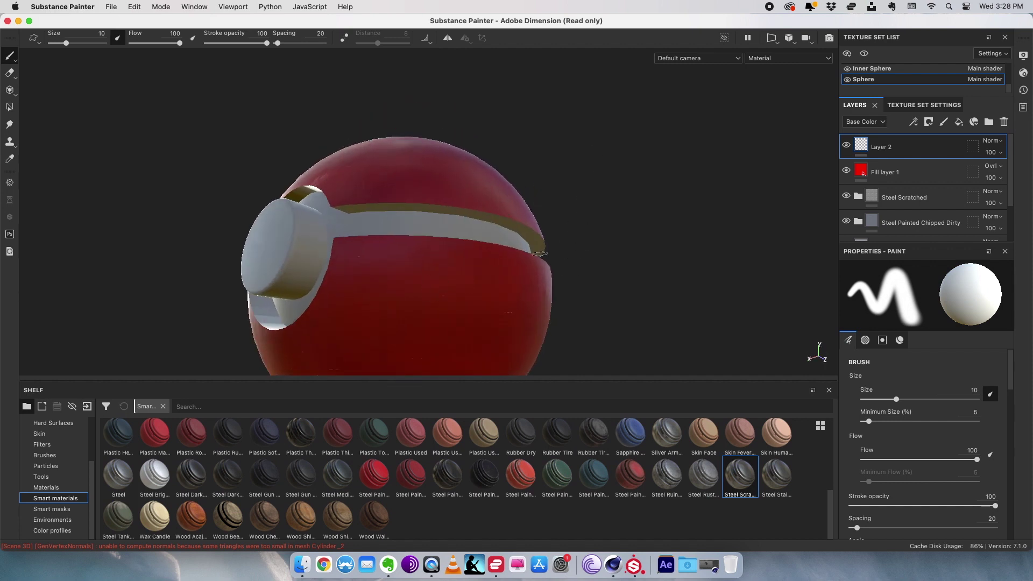
scroll(607, 217, "down", 5)
mouse_move(551, 221)
left_mouse_down("alt")
mouse_move(562, 253)
mouse_move(581, 221)
mouse_move(559, 232)
left_mouse_up("alt")
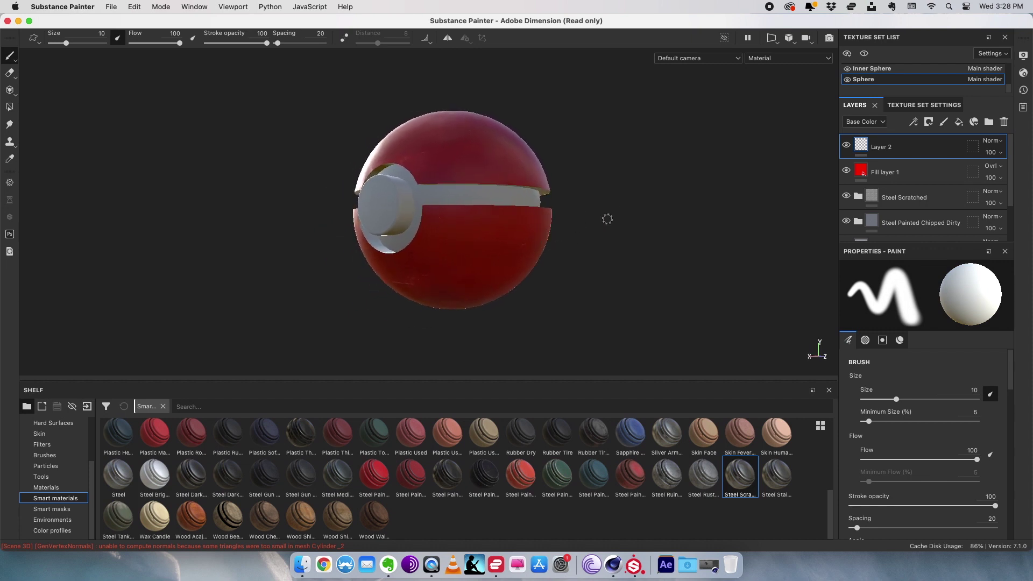
middle_click_drag(607, 219, 582, 238, "alt")
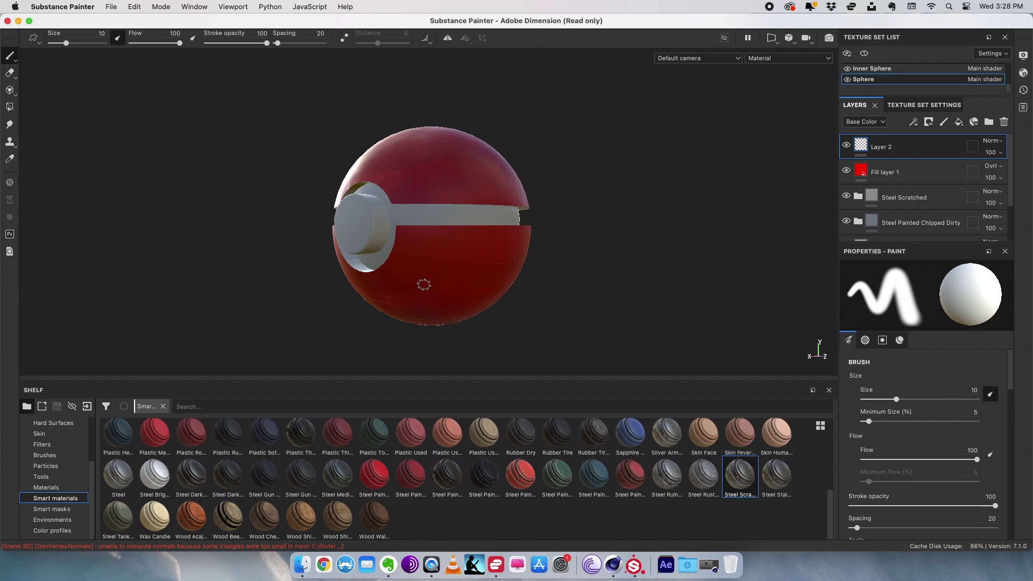
right_click_drag(422, 273, 460, 292, "ctrl")
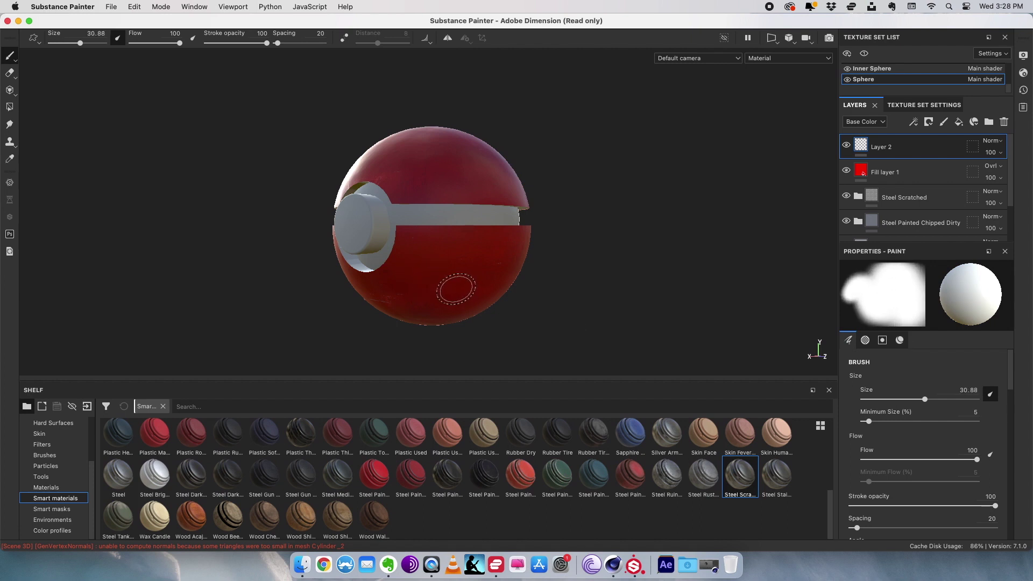
mouse_move(402, 242)
left_mouse_down()
mouse_move(517, 242)
mouse_move(420, 243)
mouse_move(511, 240)
mouse_move(515, 259)
mouse_move(447, 263)
mouse_move(427, 275)
mouse_move(462, 260)
mouse_move(408, 249)
mouse_move(370, 293)
mouse_move(406, 239)
mouse_move(537, 234)
mouse_move(485, 276)
mouse_move(503, 255)
mouse_move(521, 275)
mouse_move(494, 283)
mouse_move(329, 293)
mouse_move(509, 282)
mouse_move(478, 290)
mouse_move(336, 274)
mouse_move(341, 267)
mouse_move(367, 262)
mouse_move(346, 262)
mouse_move(359, 300)
mouse_move(391, 318)
mouse_move(335, 257)
mouse_move(401, 325)
mouse_move(335, 255)
mouse_move(325, 320)
mouse_move(177, 245)
mouse_move(217, 282)
mouse_move(315, 199)
mouse_move(373, 296)
mouse_move(275, 204)
mouse_move(300, 230)
mouse_move(277, 299)
mouse_move(252, 269)
mouse_move(381, 301)
mouse_move(318, 291)
left_mouse_up()
mouse_move(207, 260)
left_mouse_down("alt")
mouse_move(240, 253)
mouse_move(198, 260)
mouse_move(314, 269)
mouse_move(208, 267)
left_mouse_up("alt")
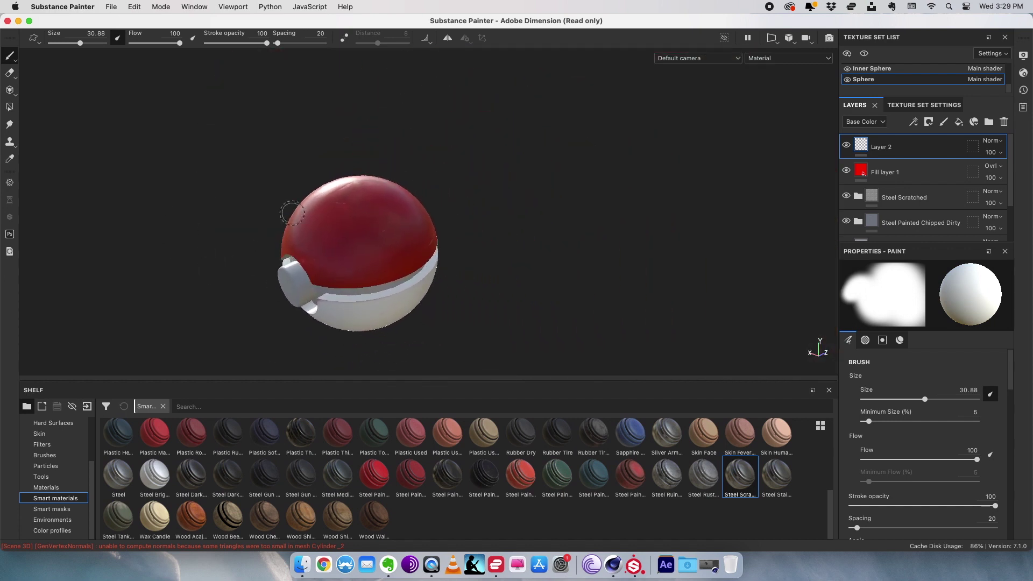
left_click_drag(257, 213, 300, 224, "alt")
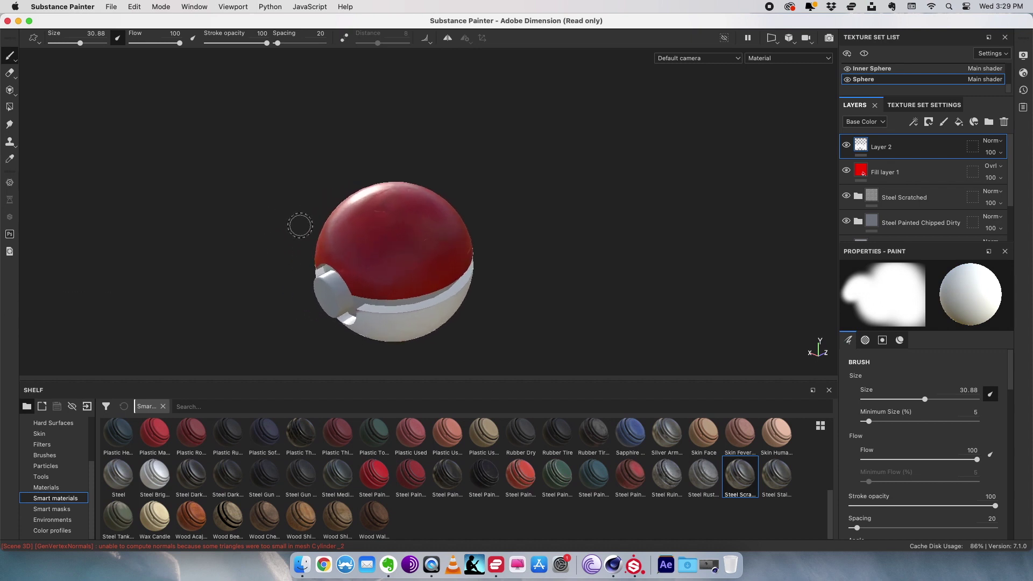
Step: Try a short white brush stroke across the red upper half and undo it
scroll(299, 225, "up", 2)
scroll(300, 225, "up", 1)
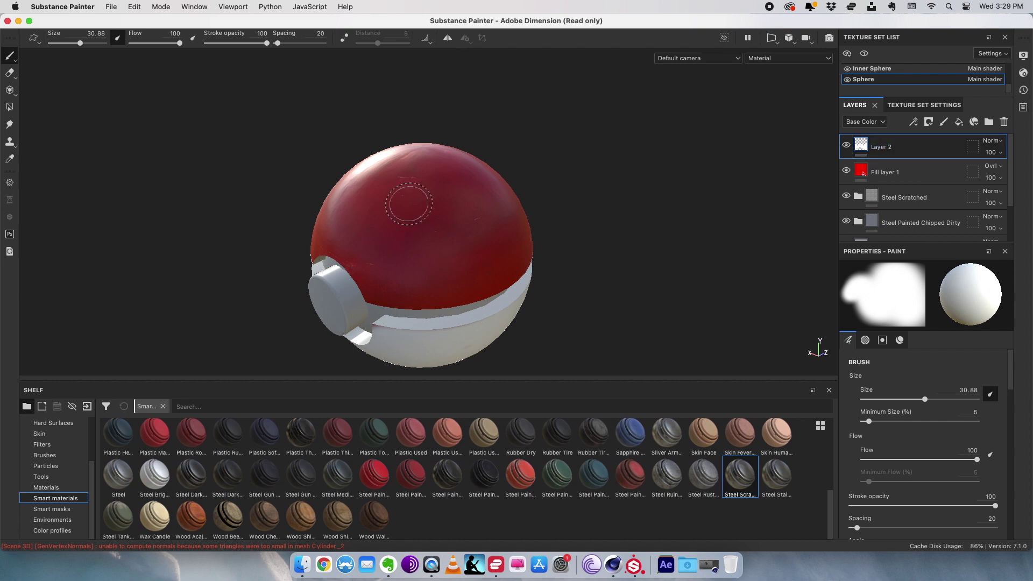
left_click_drag(408, 233, 466, 233)
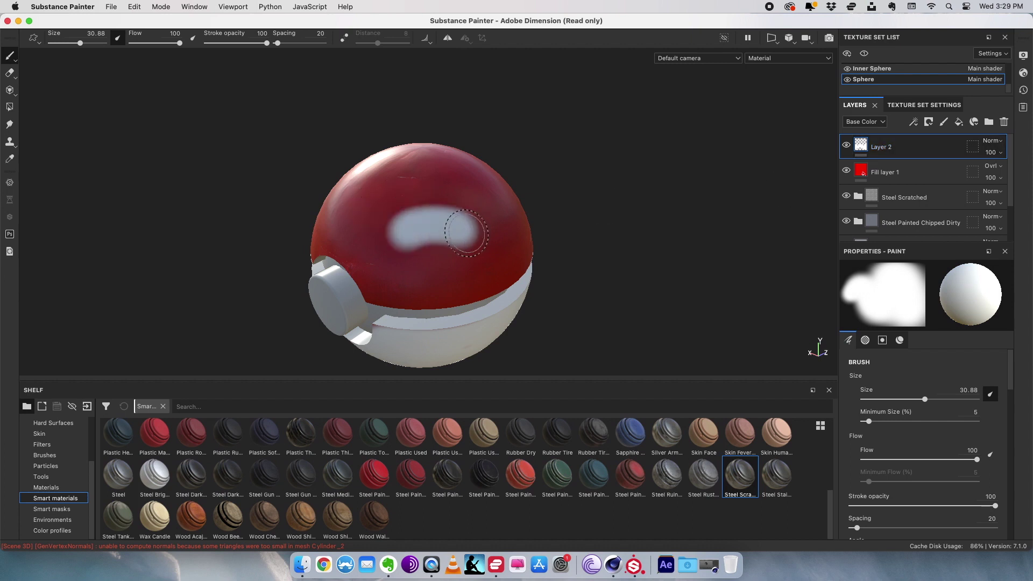
key("super+z")
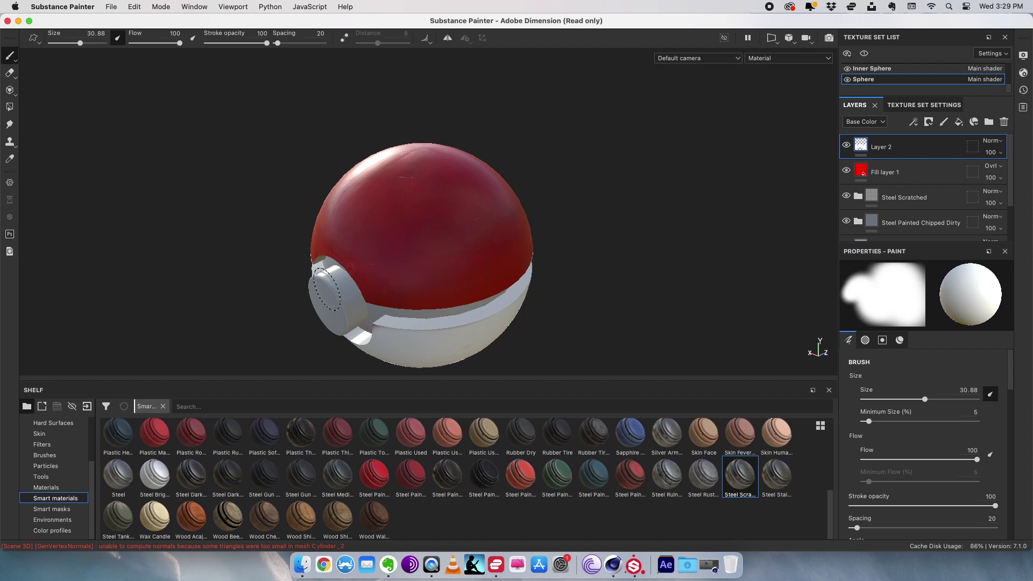
Step: Choose a scratch-textured Kyle's brush from the brush library and add another paint layer above the white one
left_click(45, 456)
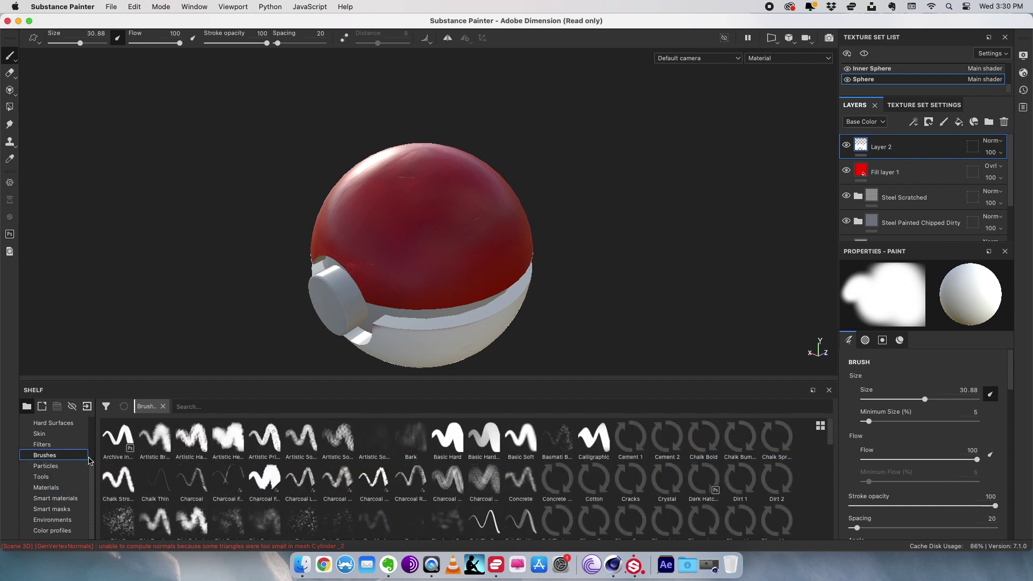
scroll(355, 466, "down", 10)
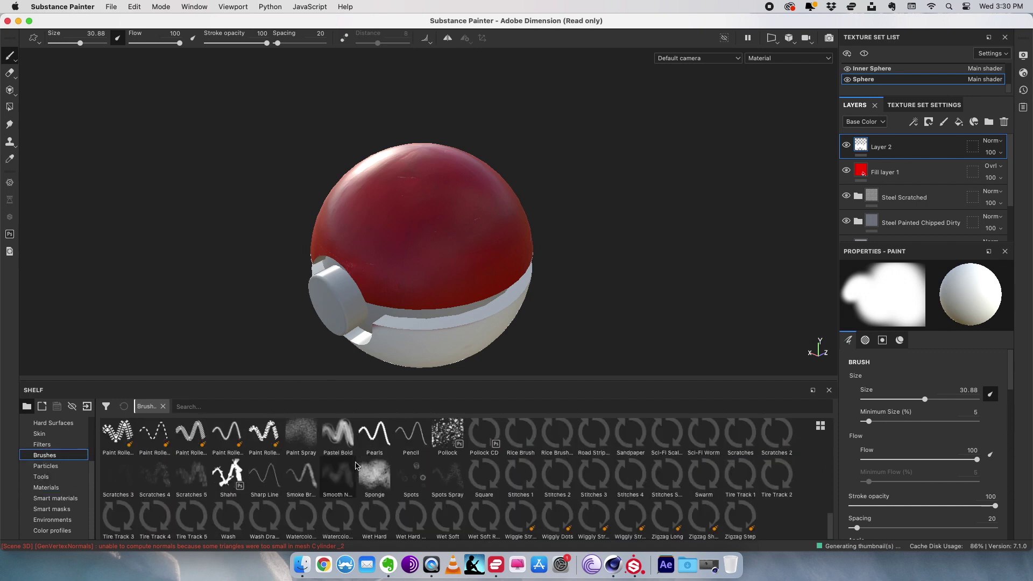
left_click(521, 468)
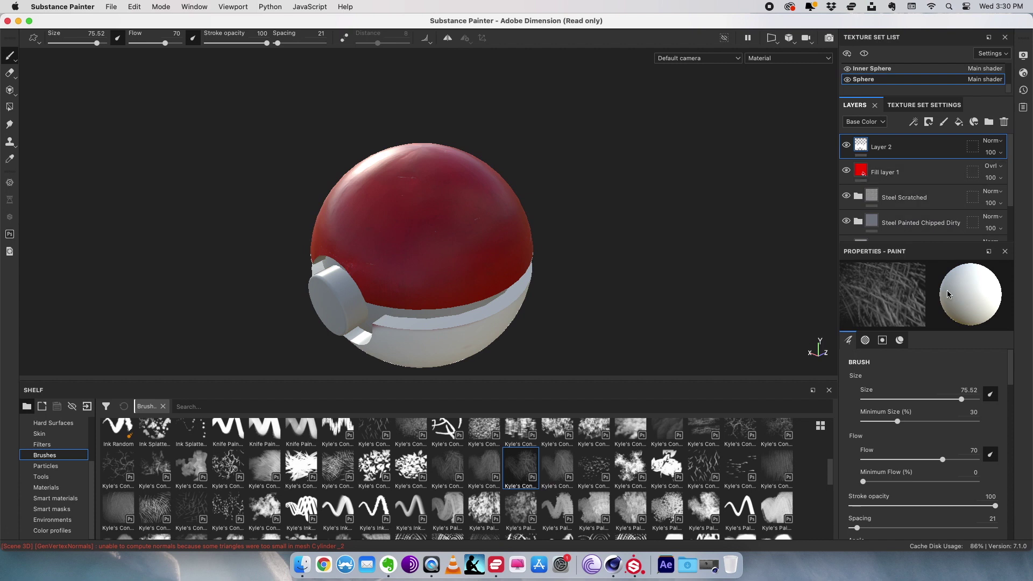
left_click(940, 124)
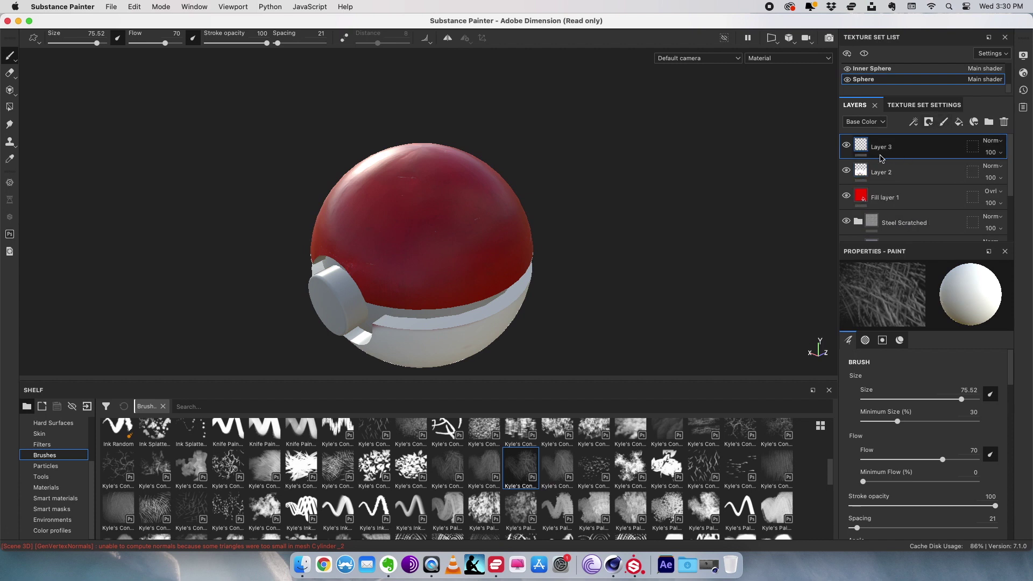
Step: Limit the brush material to the height and normal channels by disabling color, roughness and metallic
scroll(901, 362, "down", 10)
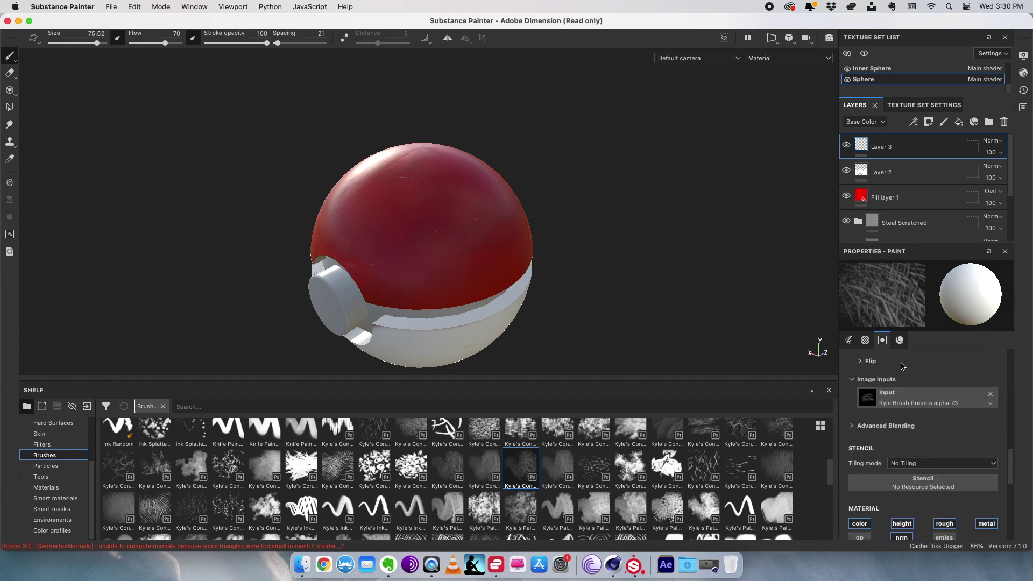
scroll(903, 367, "down", 4)
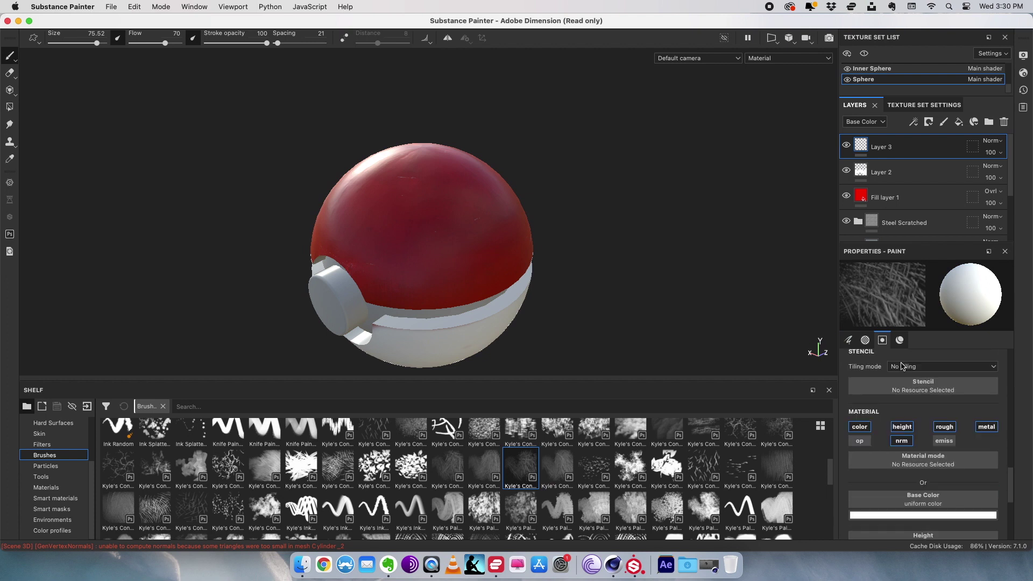
left_click(859, 427)
left_click(945, 429)
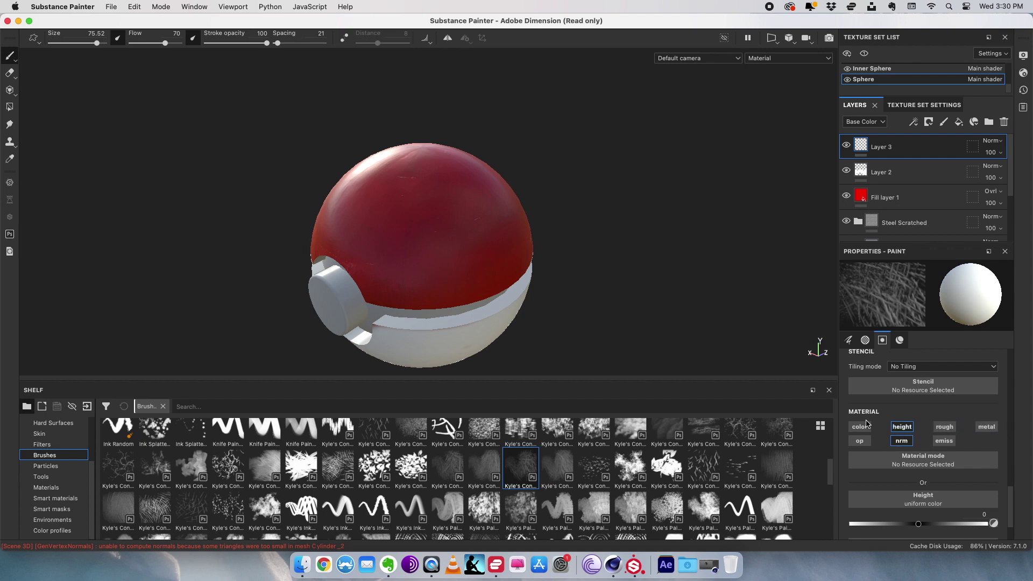
scroll(585, 232, "down", 1)
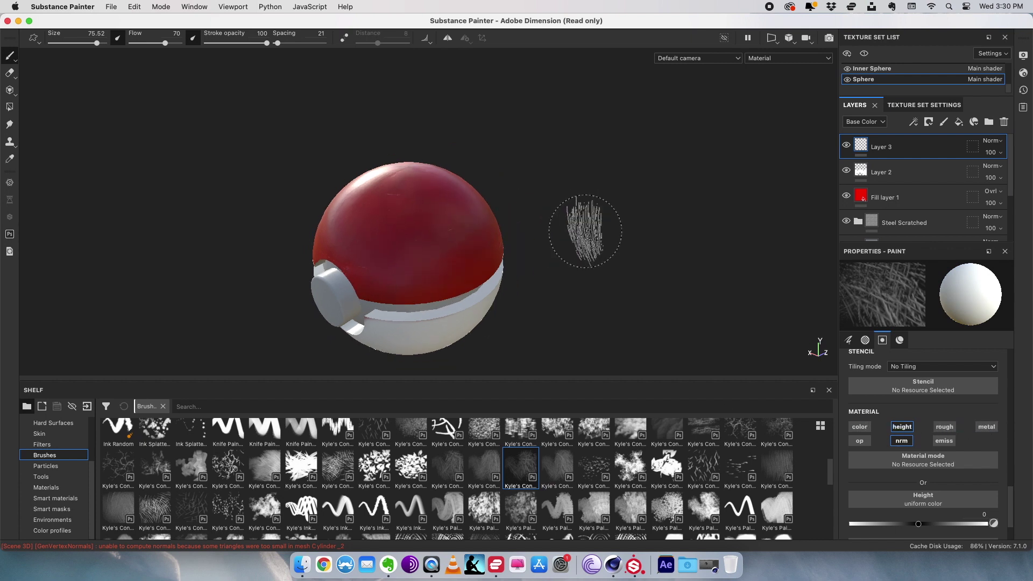
scroll(586, 231, "up", 2)
scroll(923, 468, "down", 2)
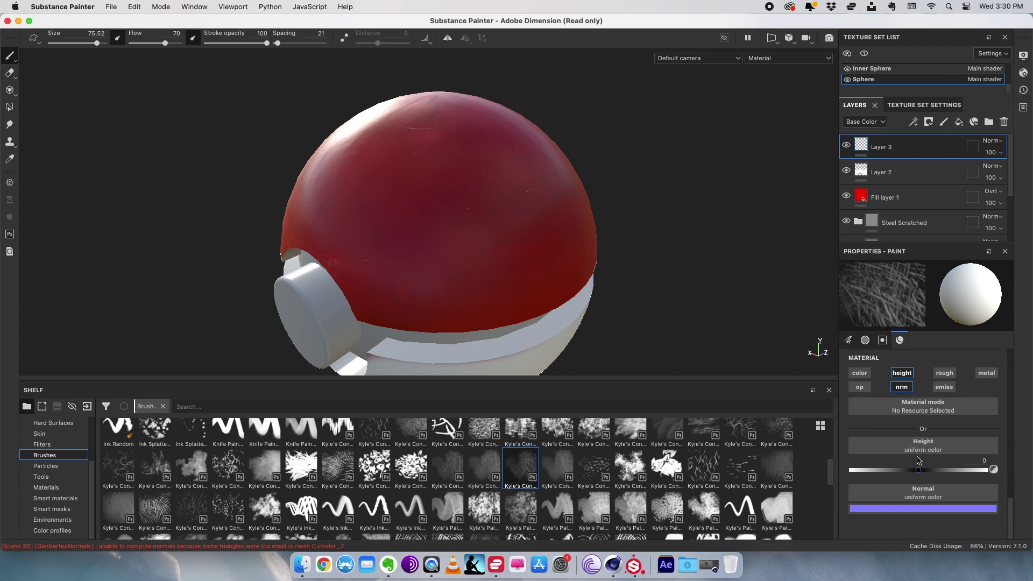
Step: Set the brush height to 0.4086 and paint a patch of scratches in the middle of the red upper half
left_click_drag(920, 471, 947, 471)
left_click_drag(578, 188, 569, 245)
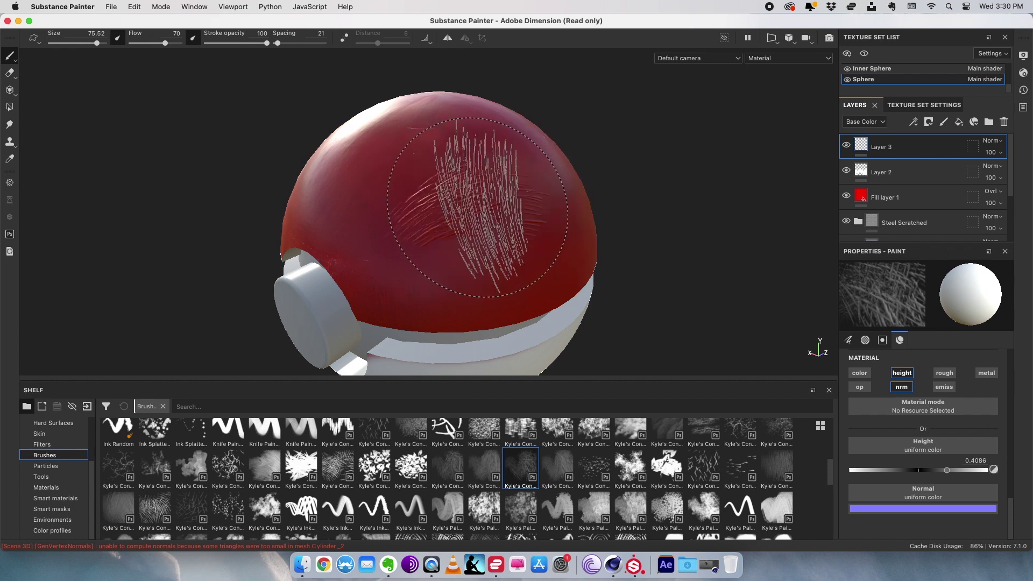
mouse_move(646, 265)
left_mouse_down("alt")
mouse_move(757, 180)
mouse_move(704, 188)
mouse_move(719, 168)
mouse_move(742, 203)
mouse_move(667, 173)
mouse_move(687, 159)
mouse_move(575, 183)
left_mouse_up("alt")
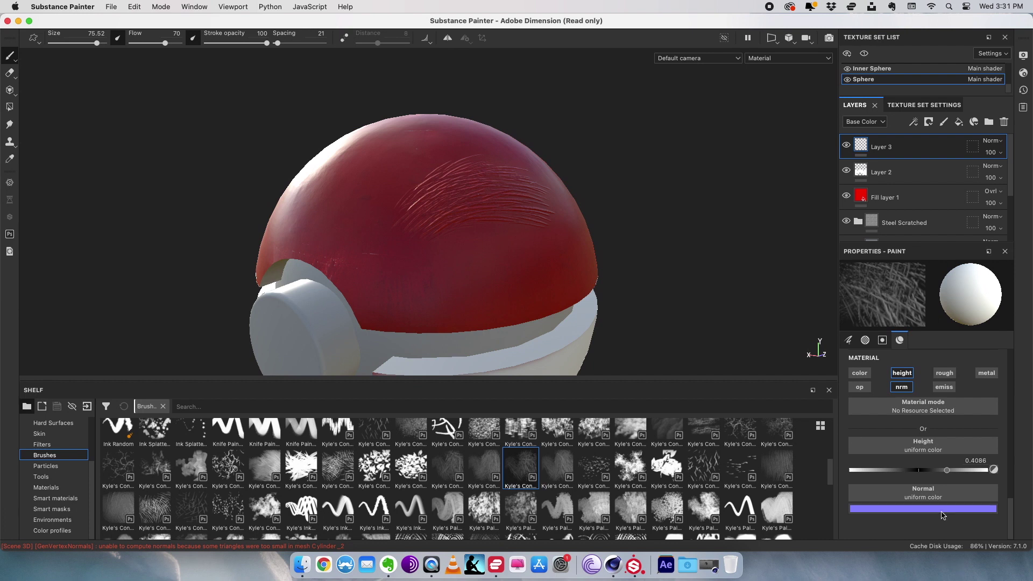
Step: Set the brush height to -0.5409 and paint a second patch of scratches on the red half above the button
left_click_drag(947, 470, 881, 471)
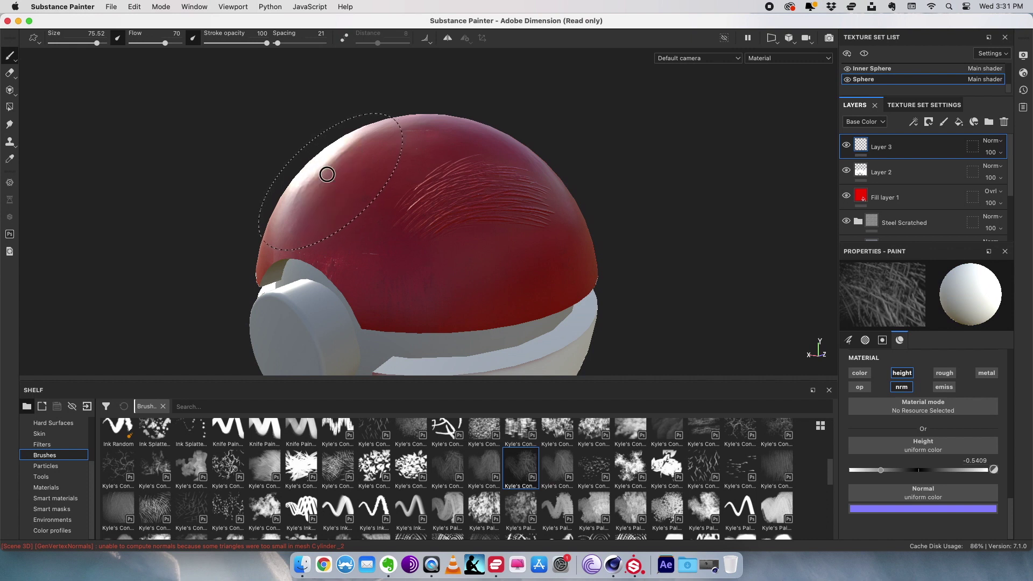
left_click_drag(305, 183, 327, 188, "alt")
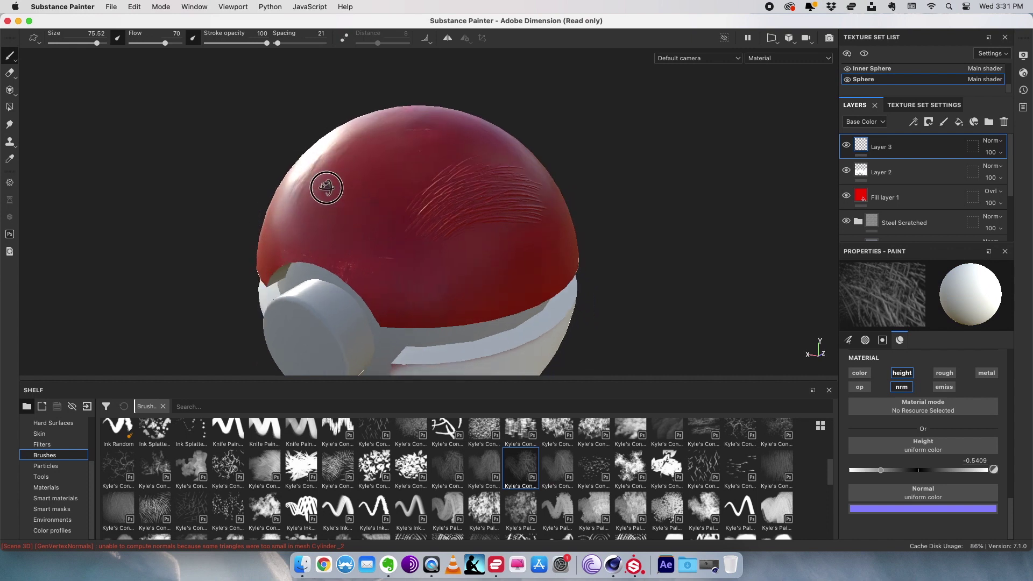
left_click_drag(256, 189, 178, 122, "alt")
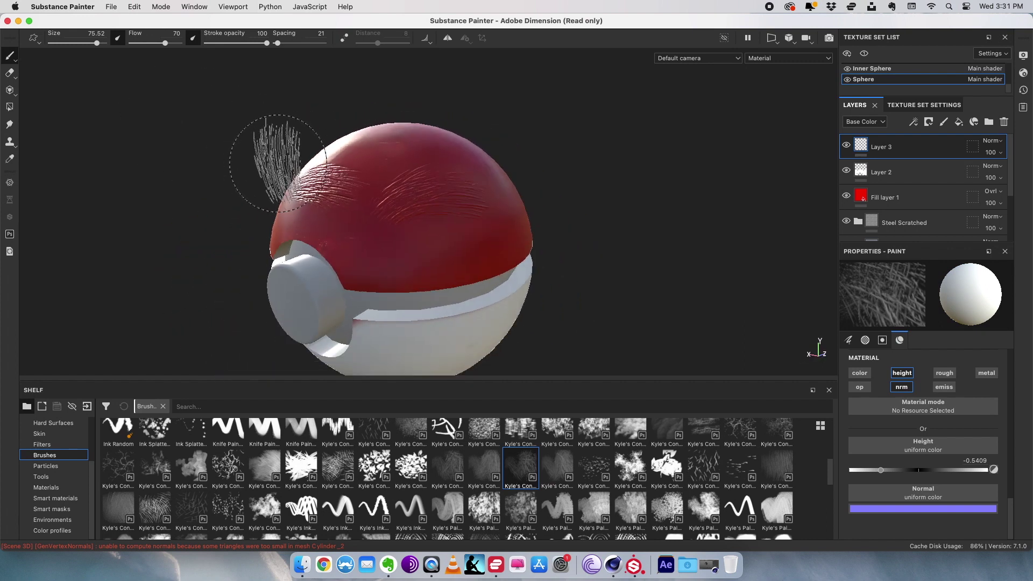
scroll(272, 151, "up", 5)
mouse_move(344, 164)
left_mouse_down("alt")
mouse_move(452, 166)
mouse_move(327, 164)
left_mouse_up("alt")
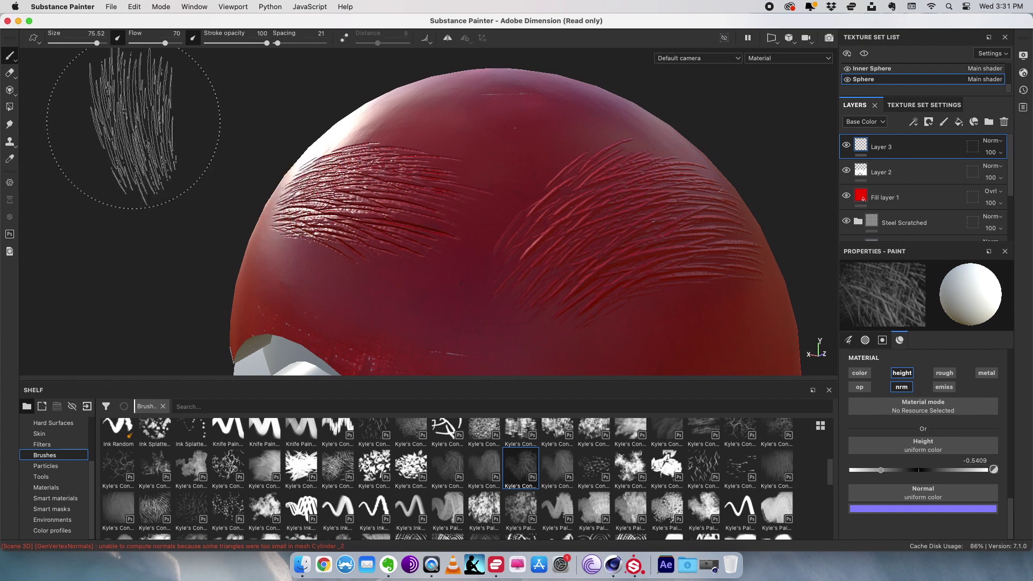
mouse_move(265, 157)
left_mouse_down("alt")
mouse_move(414, 162)
mouse_move(452, 212)
left_mouse_up("alt")
mouse_move(645, 184)
left_mouse_down("alt")
mouse_move(357, 161)
mouse_move(260, 171)
left_mouse_up("alt")
left_click_drag(344, 184, 484, 226, "alt")
left_click_drag(669, 138, 515, 201, "alt")
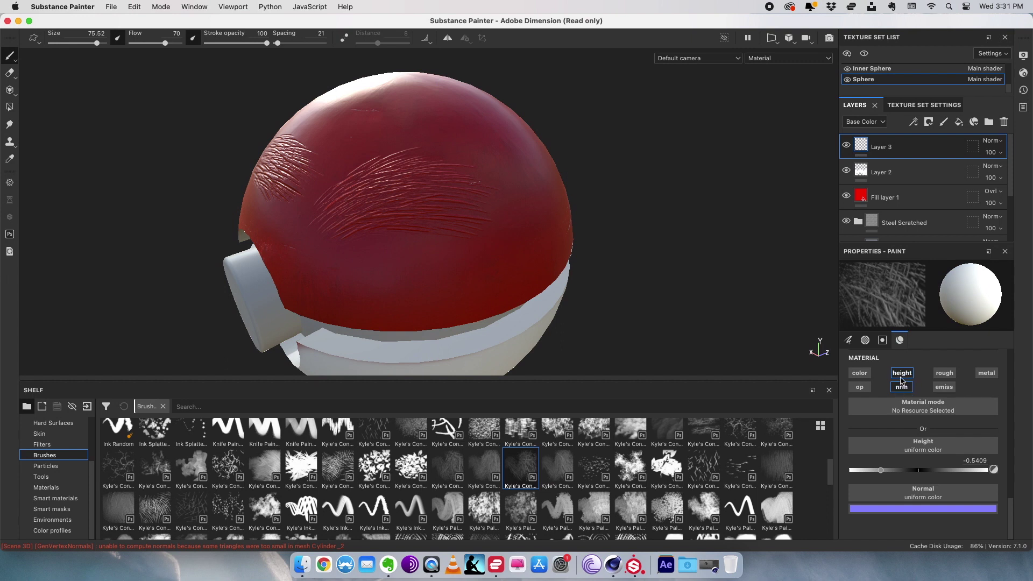
Step: Switch the brush material to the roughness channel only and choose a cloudy, heavy Artistic brush
left_click(902, 375)
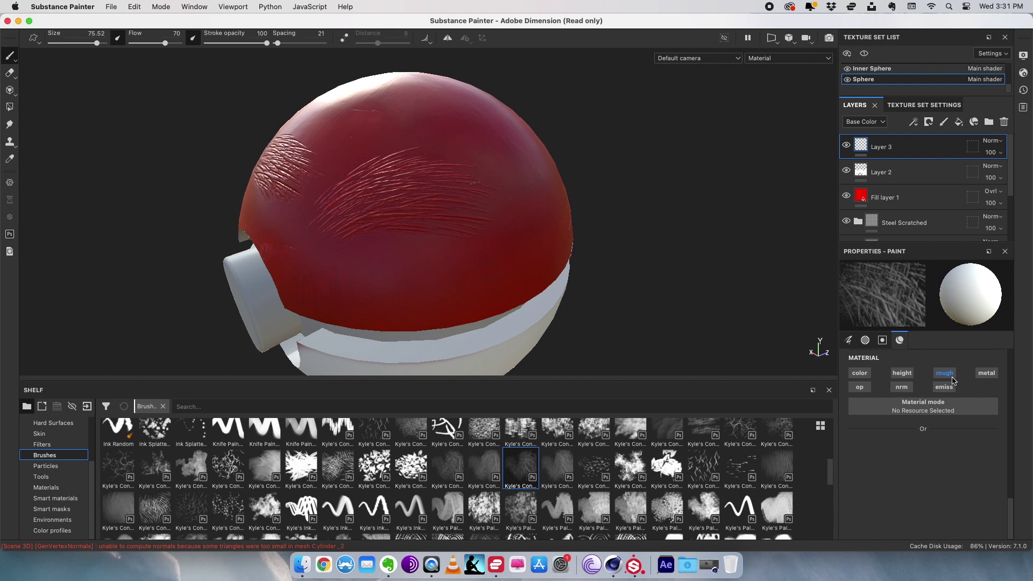
left_click(950, 375)
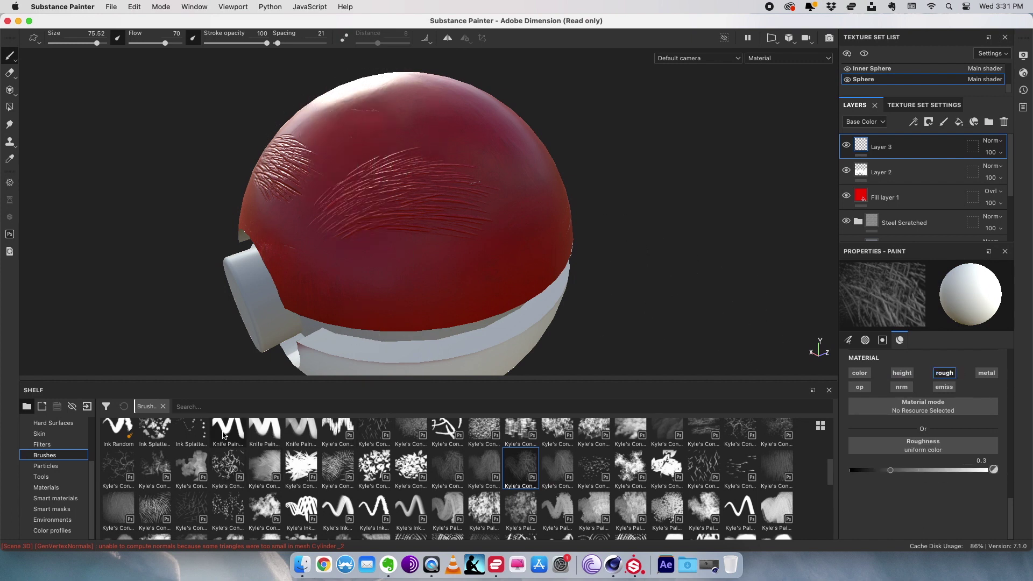
scroll(224, 437, "up", 5)
left_click(228, 439)
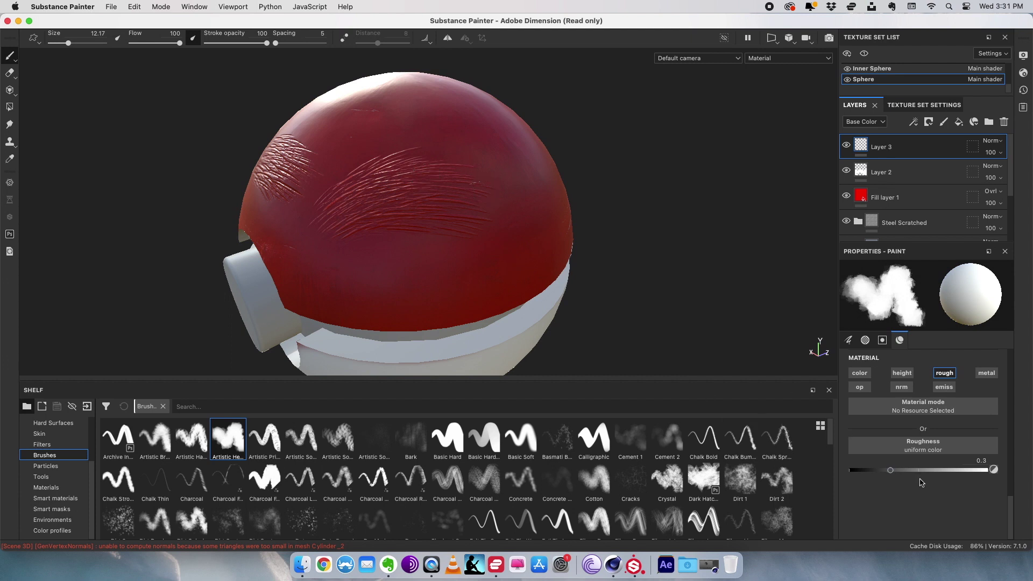
Step: Set the brush roughness to 0.6965 and paint an irregular patch near the top of the red half
mouse_move(891, 474)
left_mouse_down()
mouse_move(860, 470)
mouse_move(946, 468)
left_mouse_up()
mouse_move(404, 92)
left_mouse_down()
mouse_move(377, 108)
mouse_move(341, 97)
mouse_move(346, 127)
mouse_move(362, 111)
mouse_move(396, 110)
mouse_move(389, 85)
left_mouse_up()
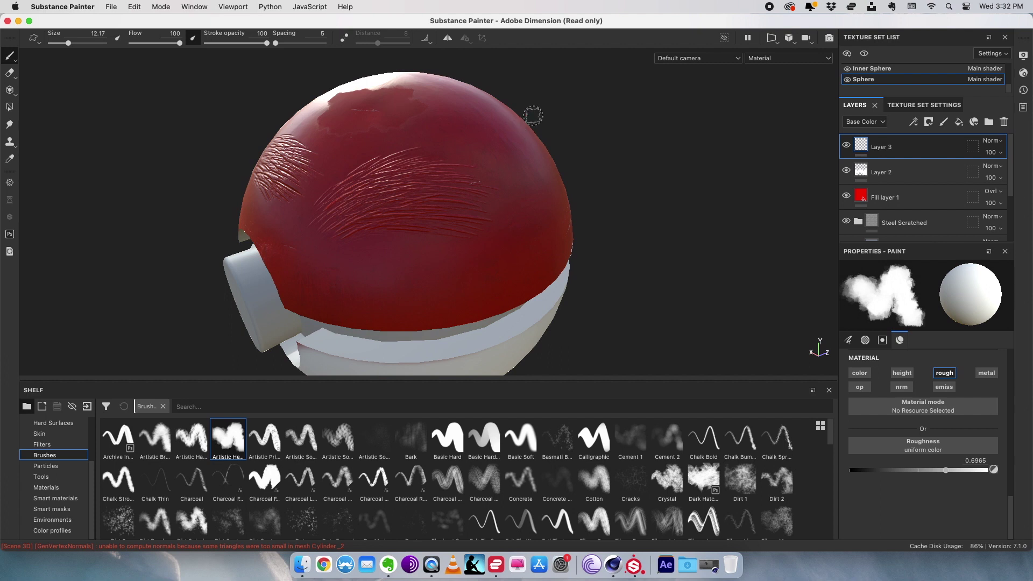
mouse_move(546, 104)
left_mouse_down("alt")
mouse_move(556, 122)
mouse_move(558, 97)
mouse_move(516, 98)
mouse_move(541, 97)
left_mouse_up("alt")
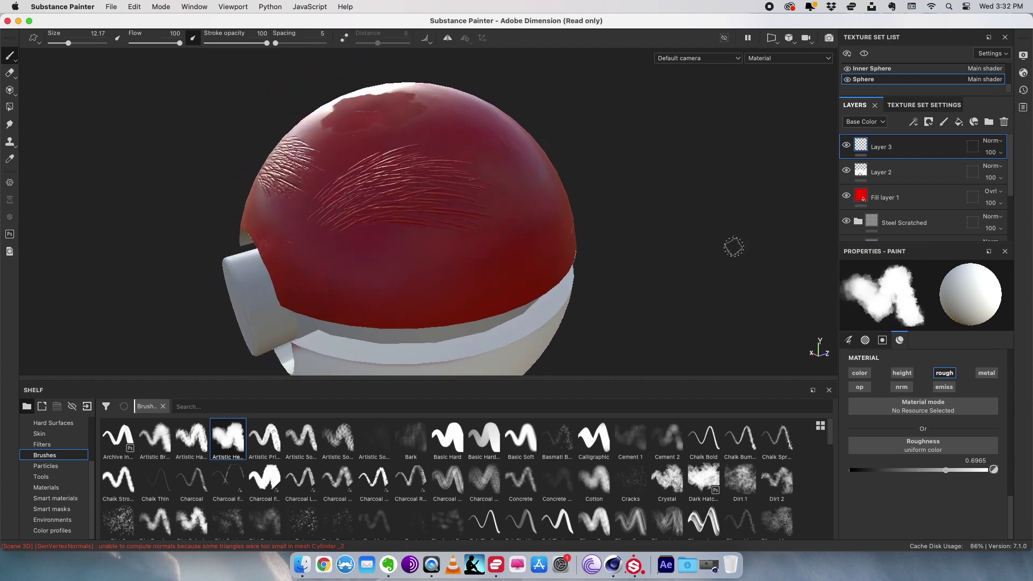
Step: Enable the metallic channel for the brush, set it to 0.3502, and paint a patch on the red half above the button
left_click(985, 374)
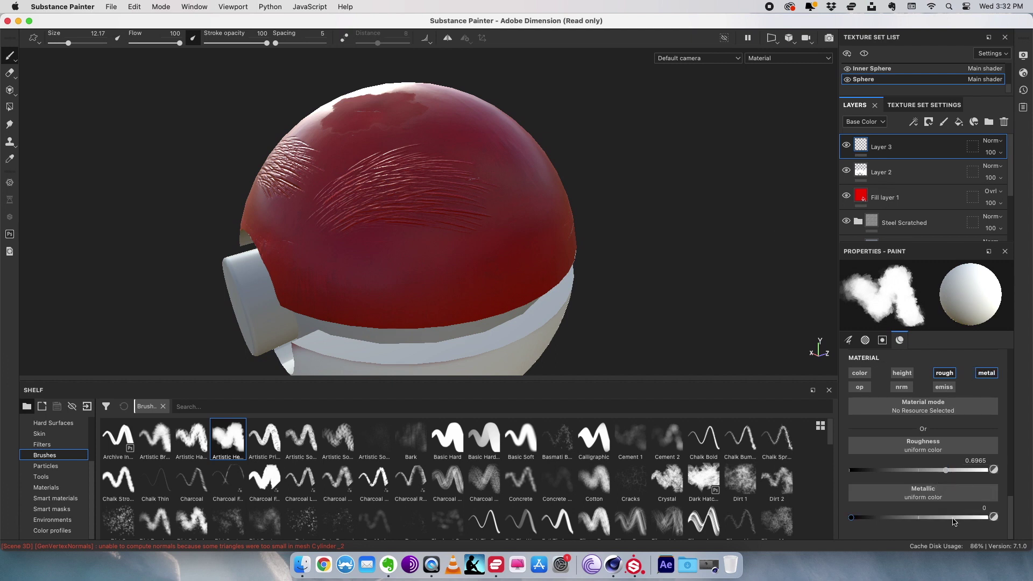
left_click(898, 517)
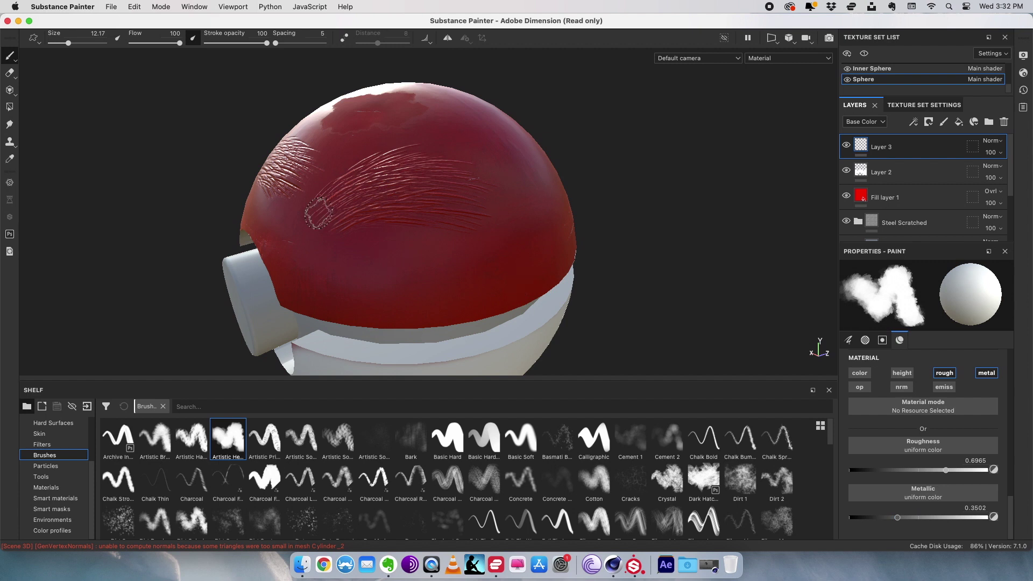
mouse_move(251, 202)
left_mouse_down()
mouse_move(289, 231)
mouse_move(281, 221)
mouse_move(303, 208)
mouse_move(277, 195)
mouse_move(309, 262)
mouse_move(260, 235)
mouse_move(246, 148)
mouse_move(199, 165)
mouse_move(335, 166)
mouse_move(243, 142)
mouse_move(335, 165)
mouse_move(309, 207)
mouse_move(303, 182)
mouse_move(312, 205)
left_mouse_up()
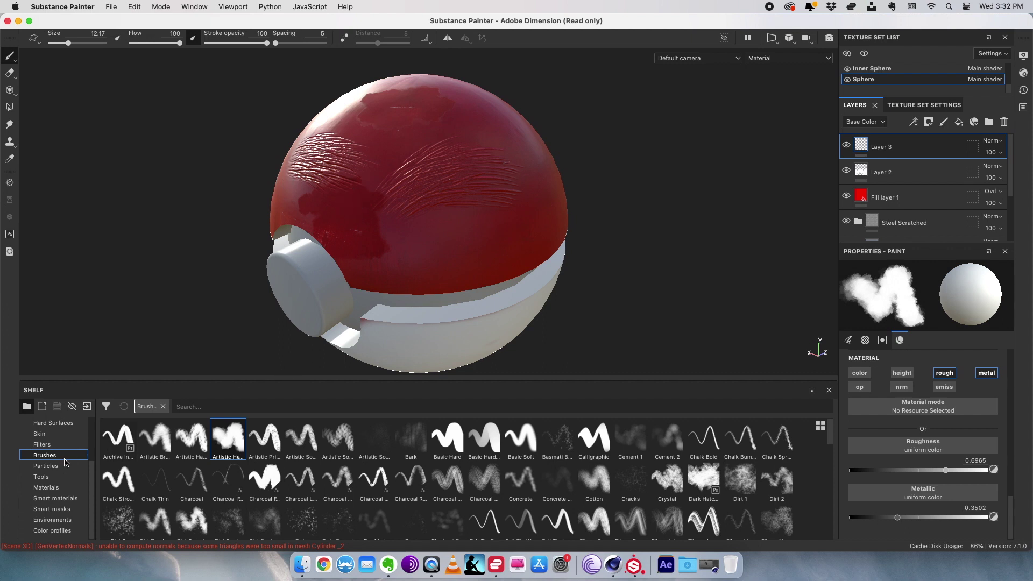
Step: Apply the Aluminium Pure material to the large button cylinder and Artificial Leather to the inner sphere
scroll(31, 492, "up", 3)
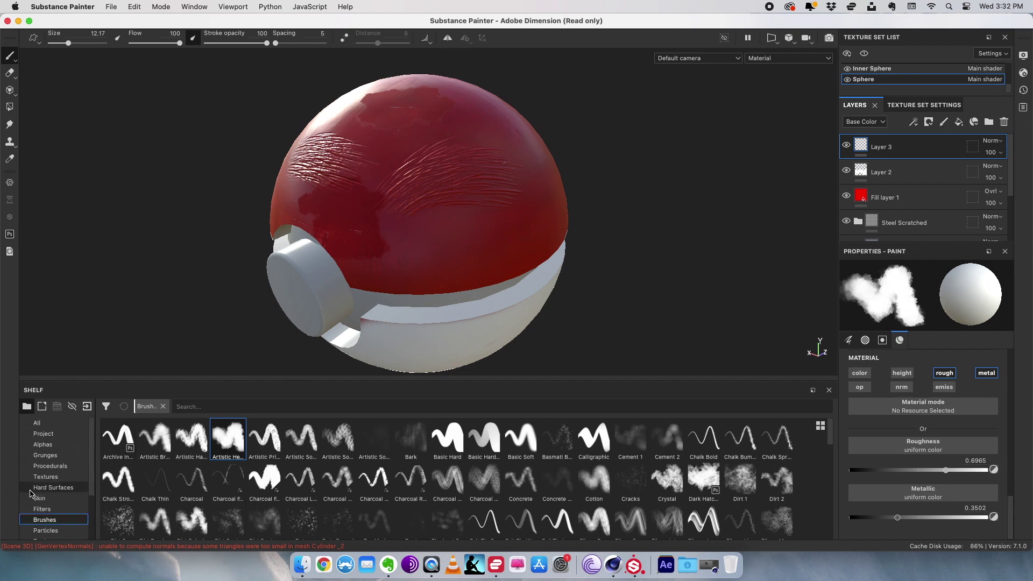
scroll(31, 492, "down", 3)
left_click(43, 488)
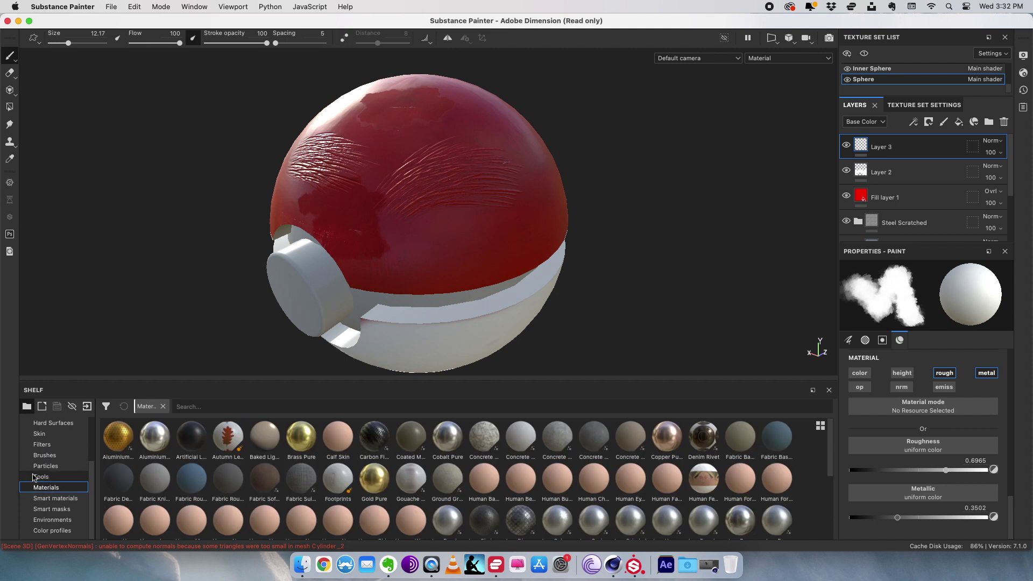
left_click_drag(150, 439, 318, 288)
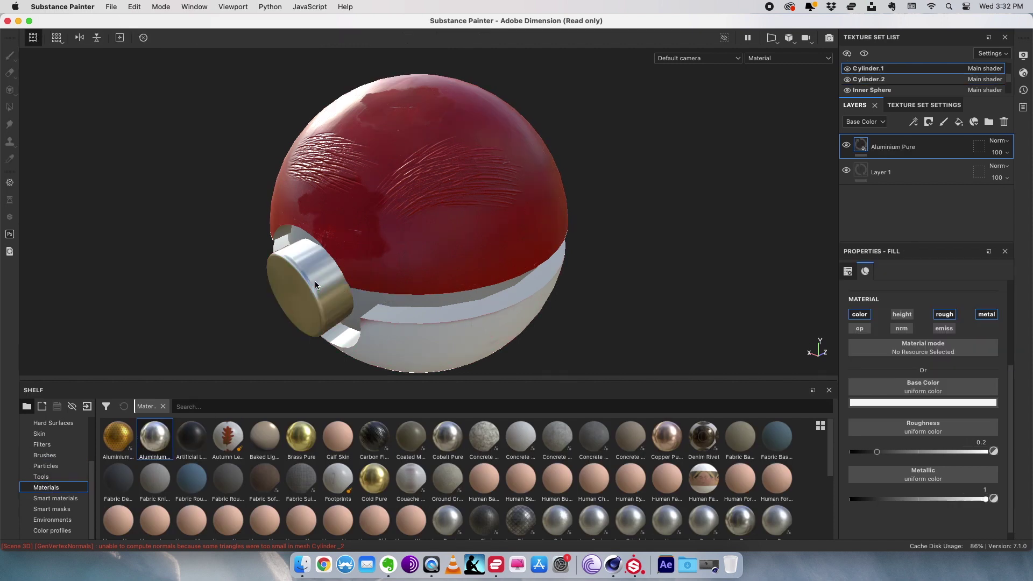
left_click_drag(191, 438, 371, 319)
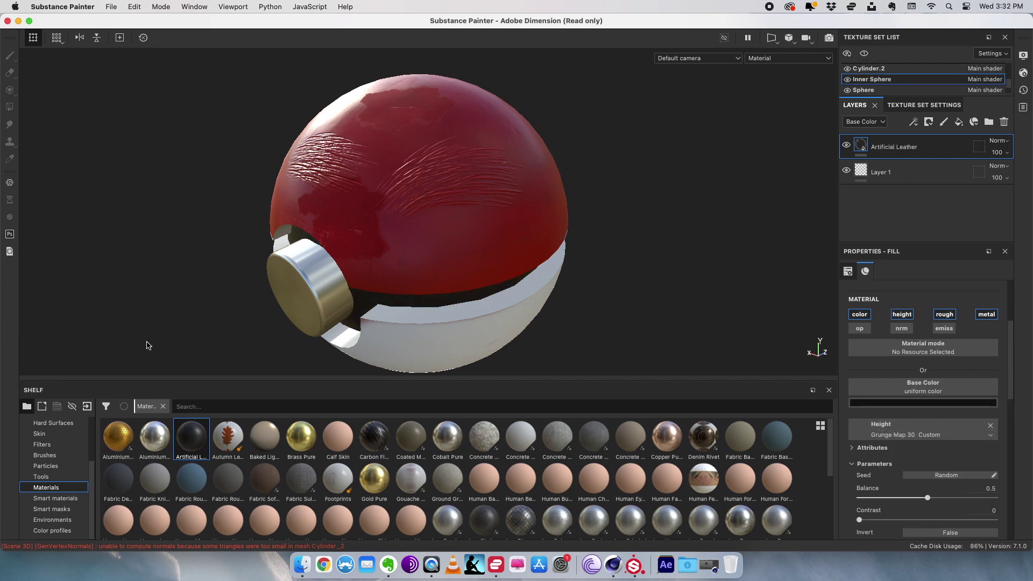
Step: Apply the Aluminium Pure material to the small centre button on the front of the ball
scroll(153, 323, "down", 5)
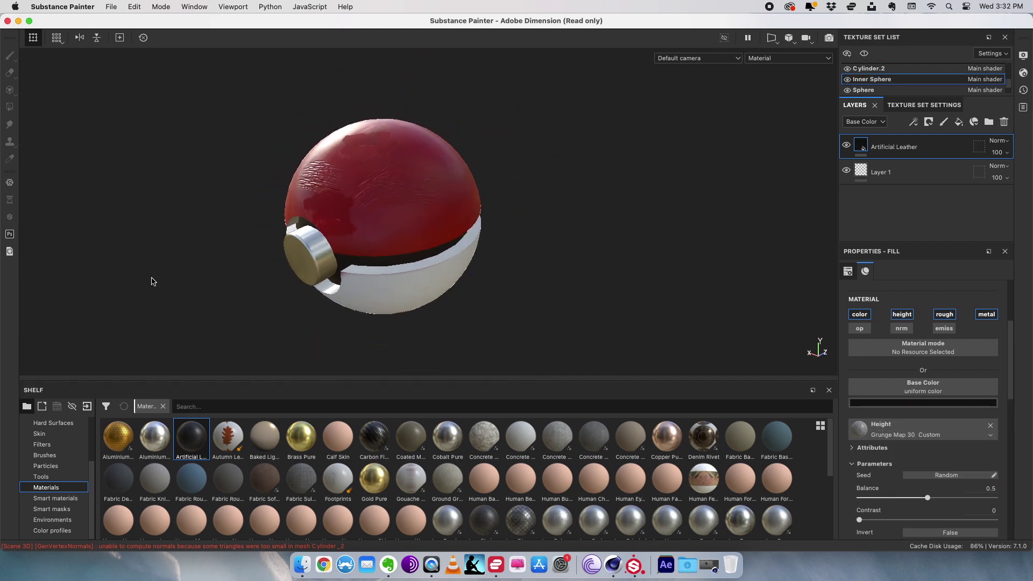
left_click_drag(196, 272, 422, 237, "alt")
right_click_drag(421, 237, 247, 249, "alt")
scroll(247, 250, "down", 6)
middle_click_drag(224, 235, 338, 235, "alt")
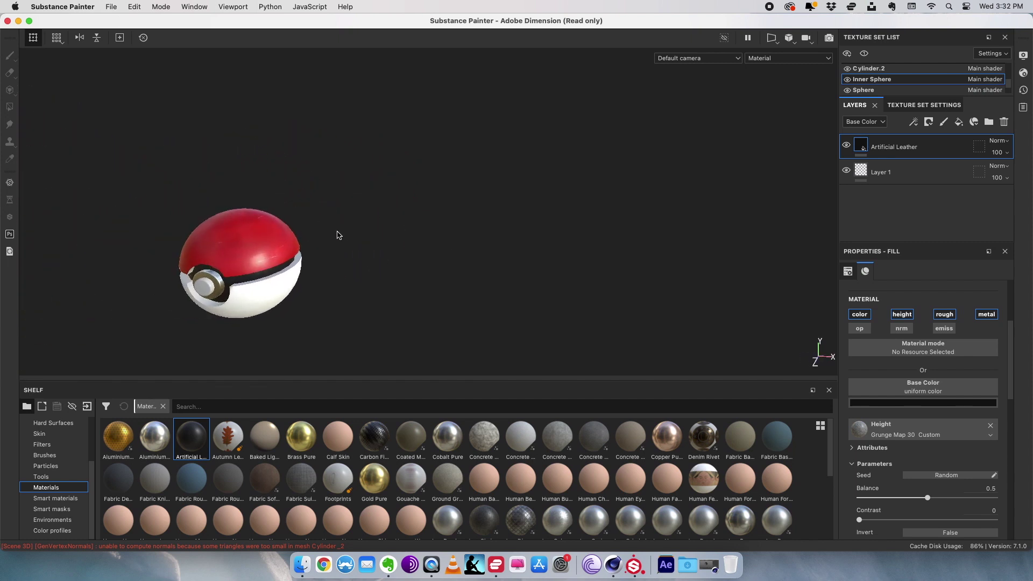
left_click_drag(114, 272, 138, 269, "alt")
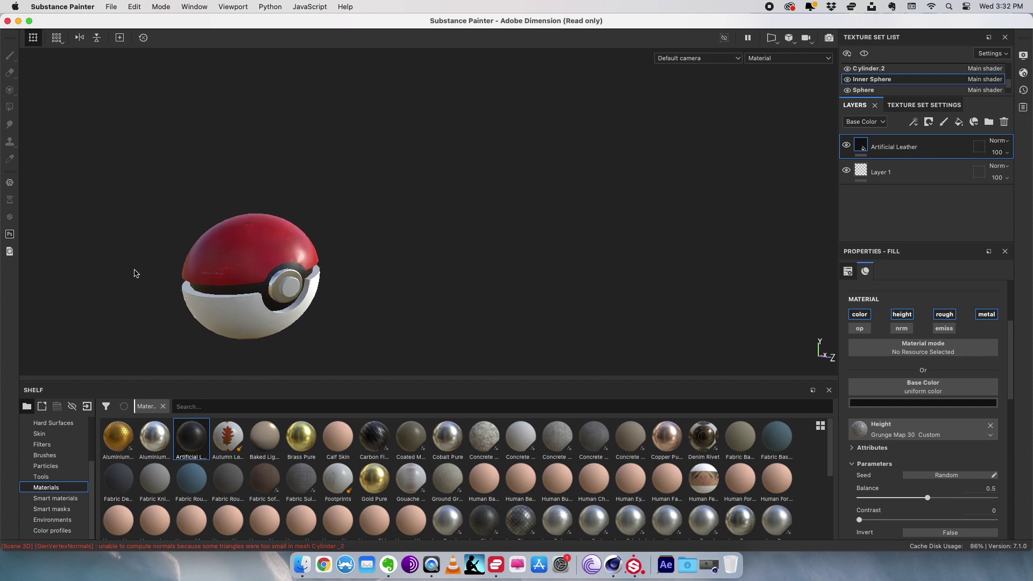
left_click_drag(154, 437, 258, 323)
middle_click_drag(148, 251, 272, 218, "alt")
scroll(245, 255, "up", 2)
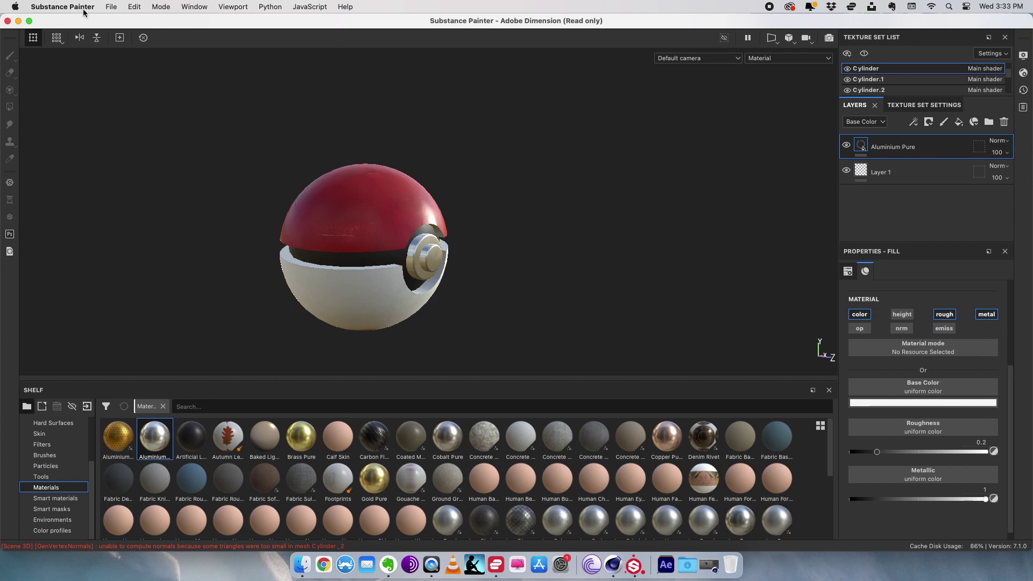
Step: Export the textures of all texture sets with the Adobe Dimension output template
left_click(107, 4)
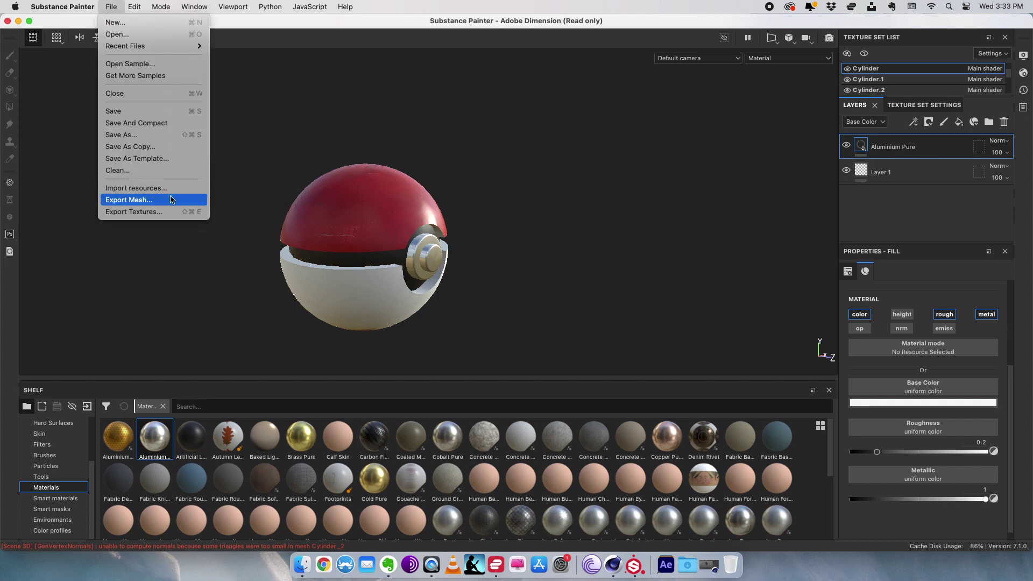
left_click(155, 212)
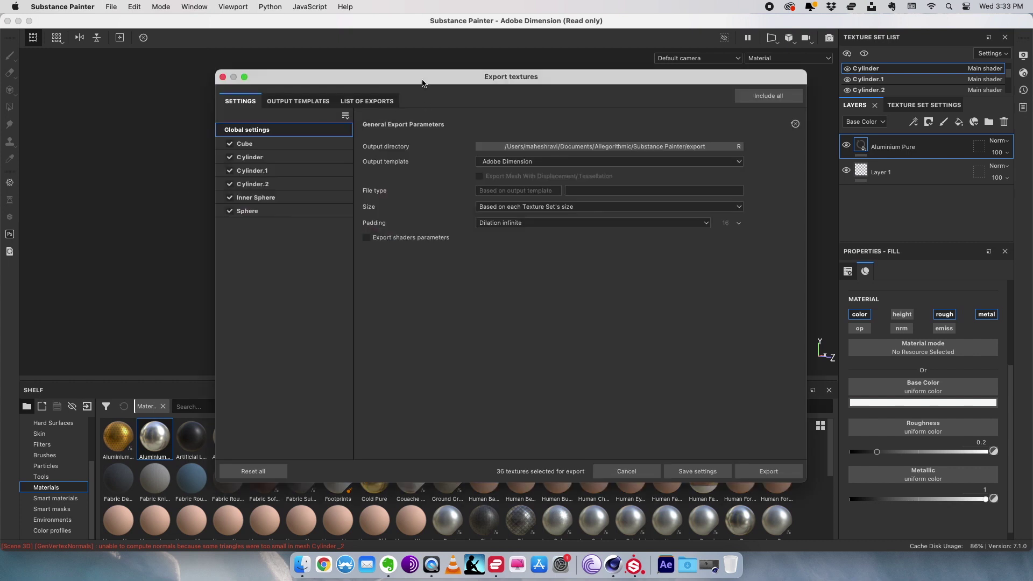
left_click_drag(422, 81, 310, 77)
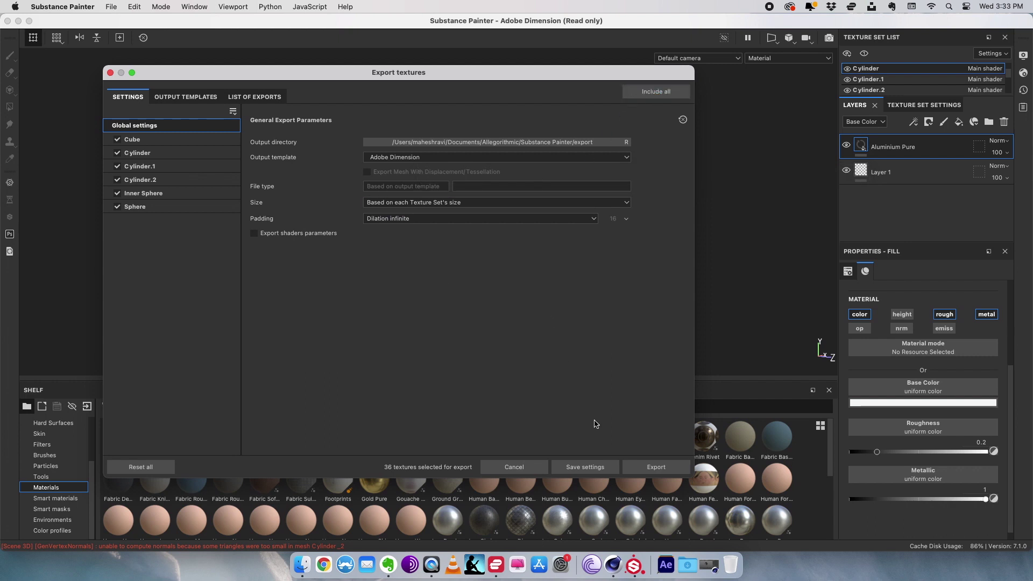
left_click(656, 467)
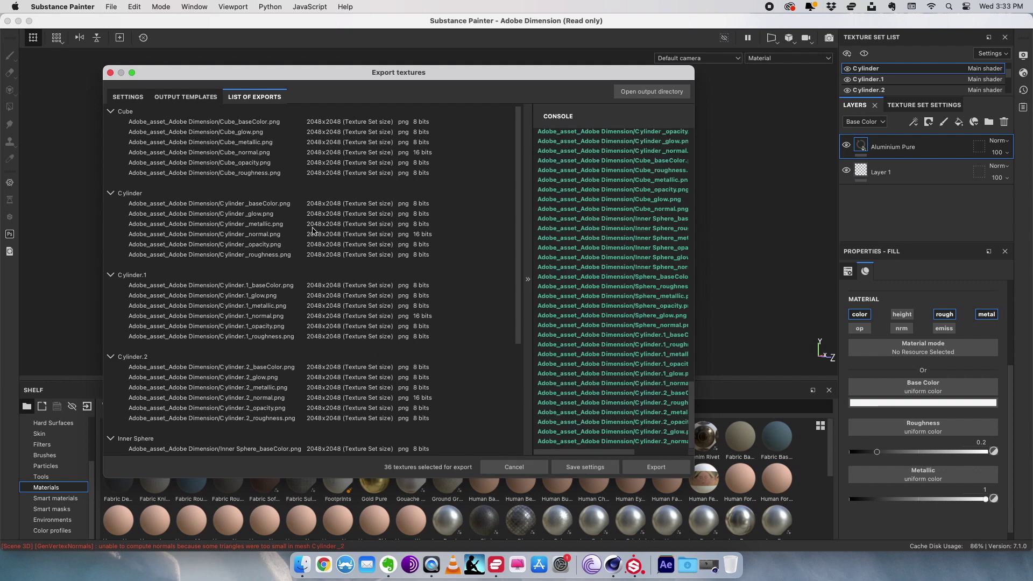
Step: Close the texture export dialog and quit Substance Painter
left_click(15, 7)
mouse_move(63, 6)
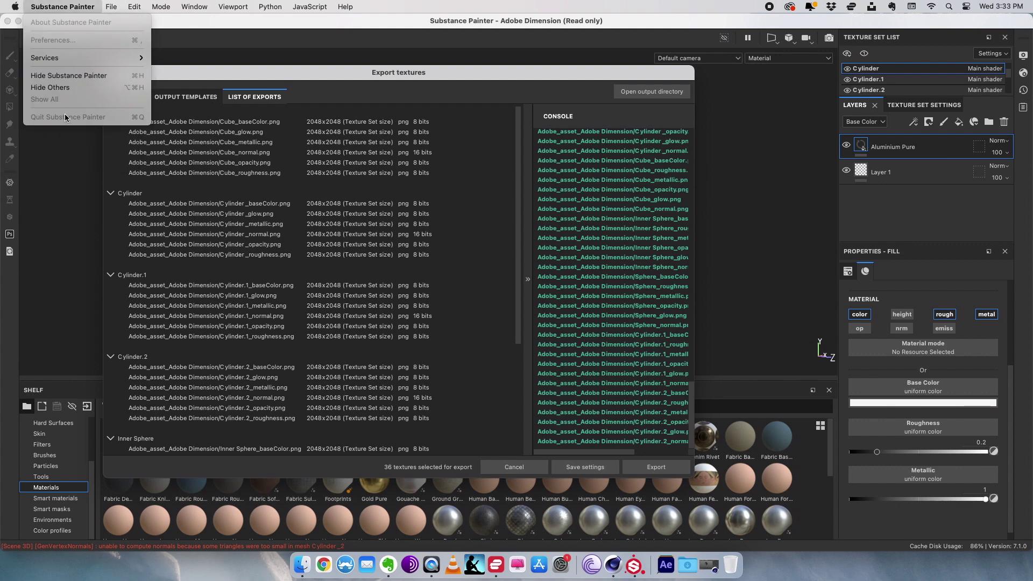
left_click(76, 194)
left_click(110, 73)
left_click(62, 7)
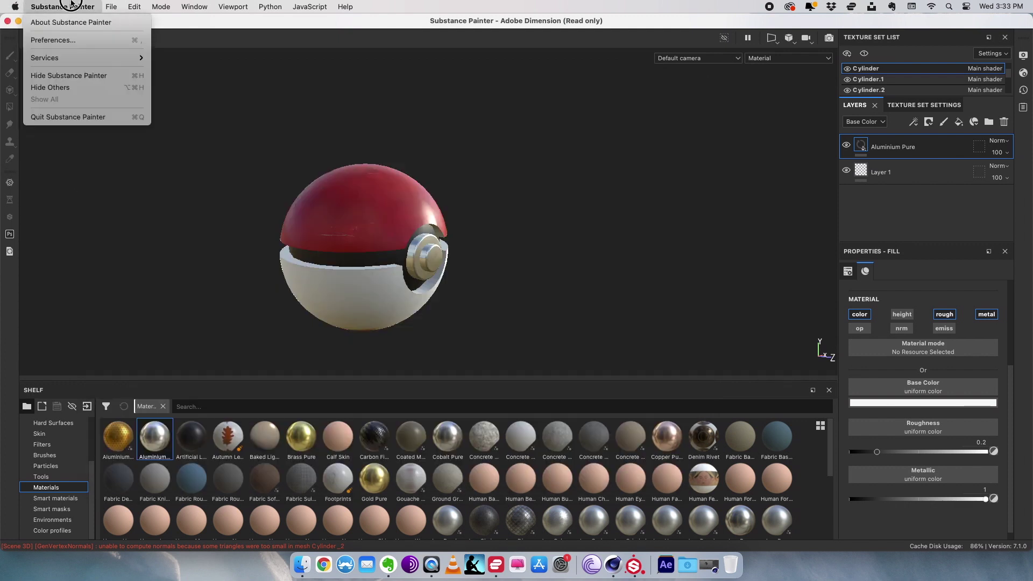
left_click(116, 116)
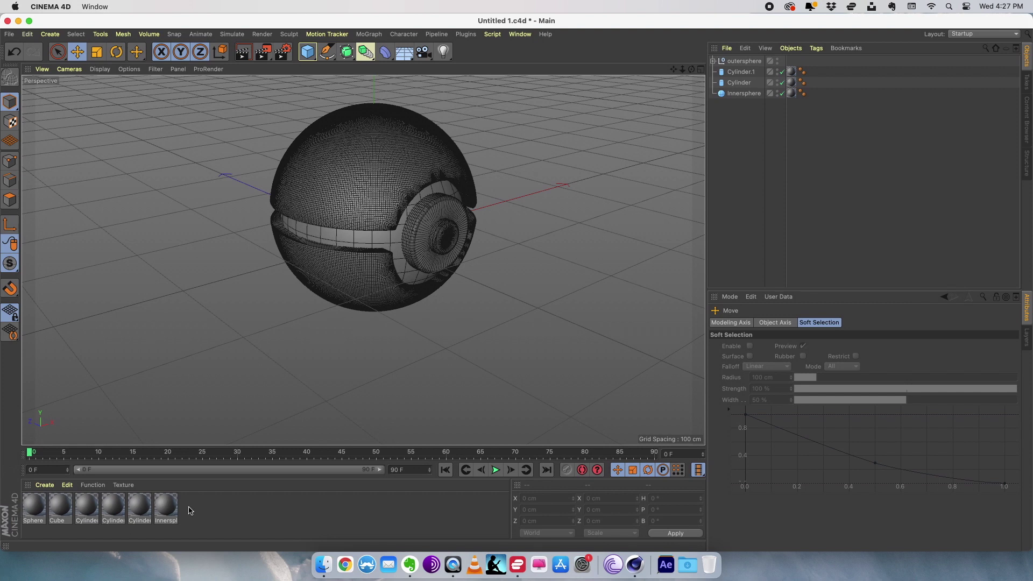
Step: In Cinema 4D, open the Sphere material for editing and switch the viewport to shaded display without wireframe lines
double_click(34, 509)
left_click_drag(280, 74, 432, 77)
left_click(100, 69)
left_click(105, 93)
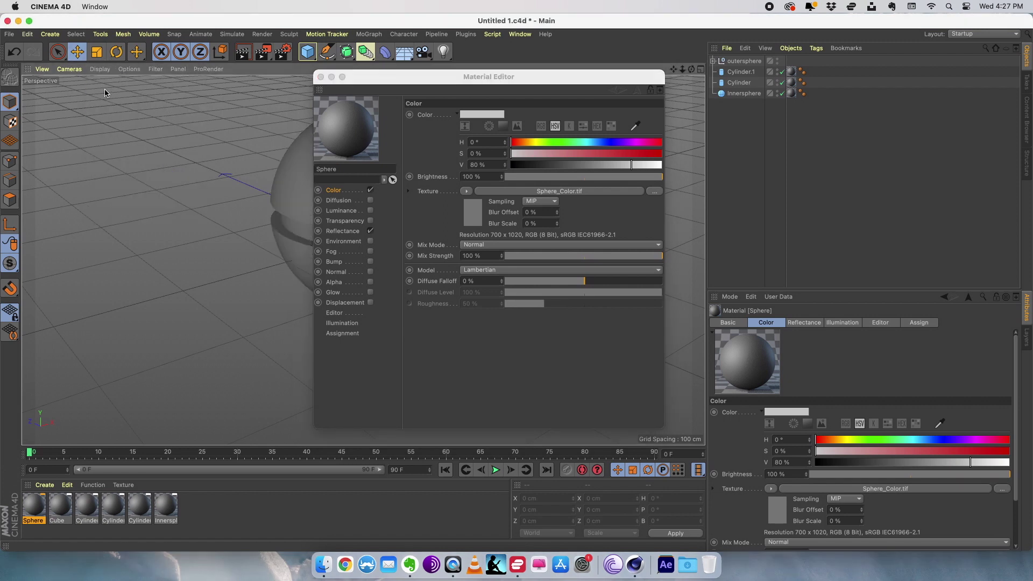
left_click_drag(370, 81, 492, 78)
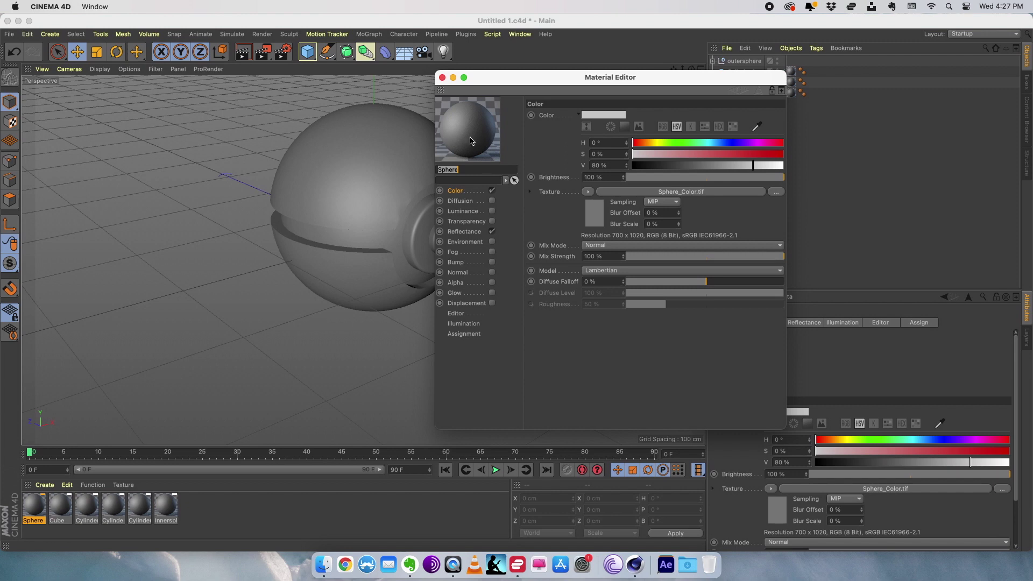
left_click_drag(485, 81, 469, 97)
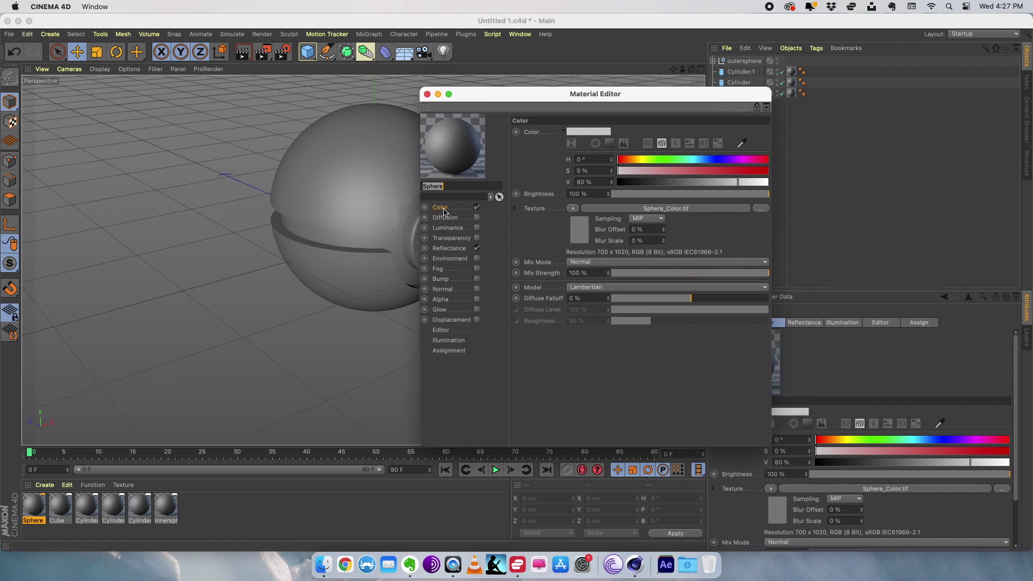
Step: Load Untitled 1_Sphere_Diffuse.png as the Sphere material's color texture, declining a copy at the project location
left_click(575, 210)
left_click(572, 226)
left_click_drag(612, 458, 644, 452)
left_click(551, 375)
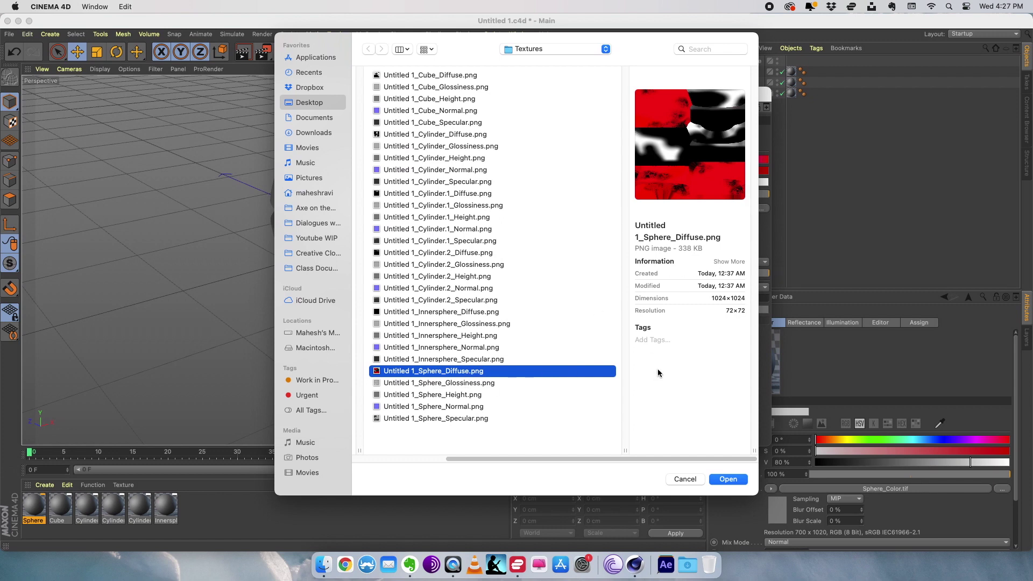
left_click(721, 479)
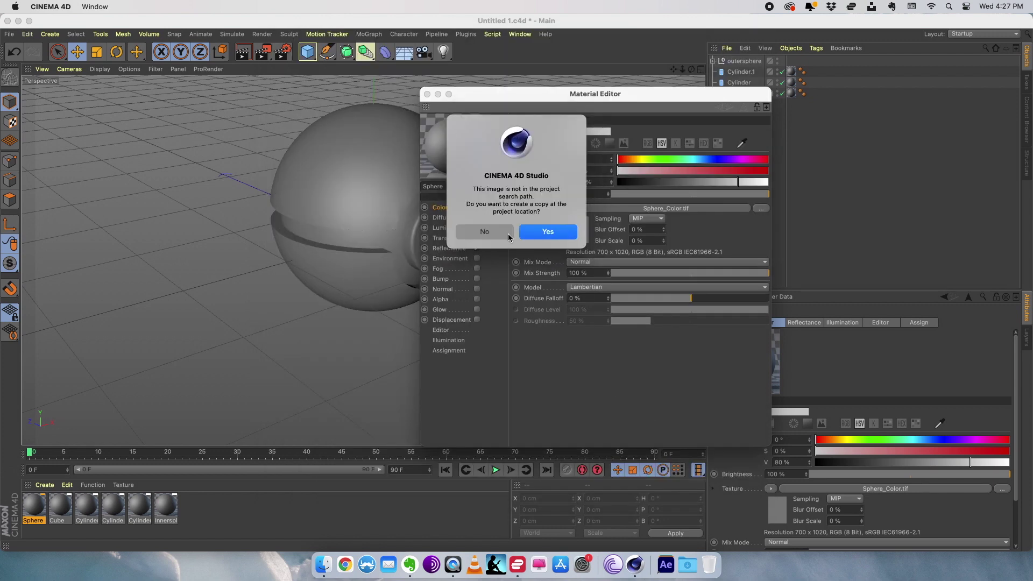
left_click(500, 237)
left_click_drag(490, 94, 570, 93)
left_click_drag(438, 134, 410, 203, "alt")
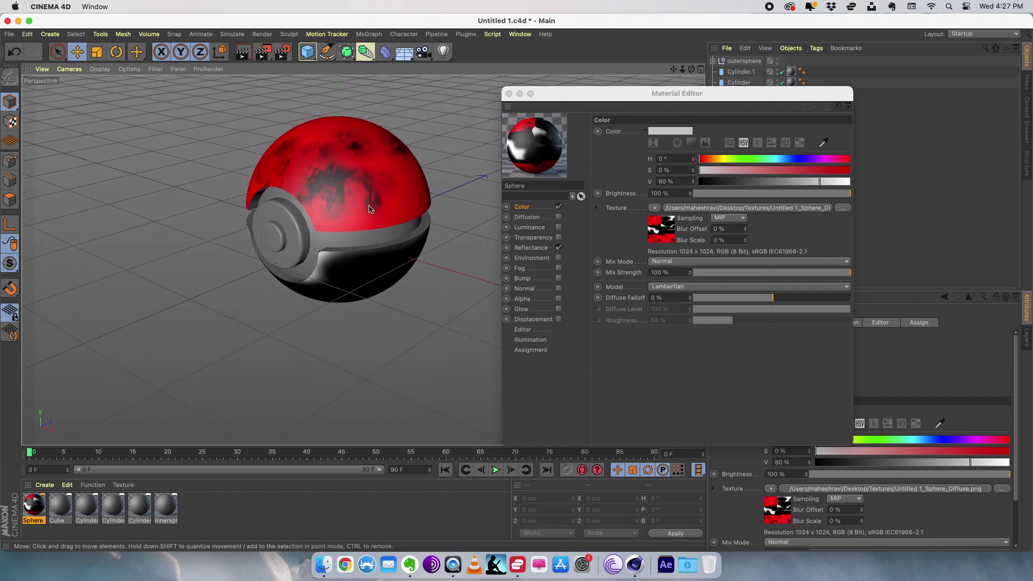
Step: Replace the Sphere material's default specular reflectance layer with a GGX layer
left_click_drag(565, 94, 489, 110)
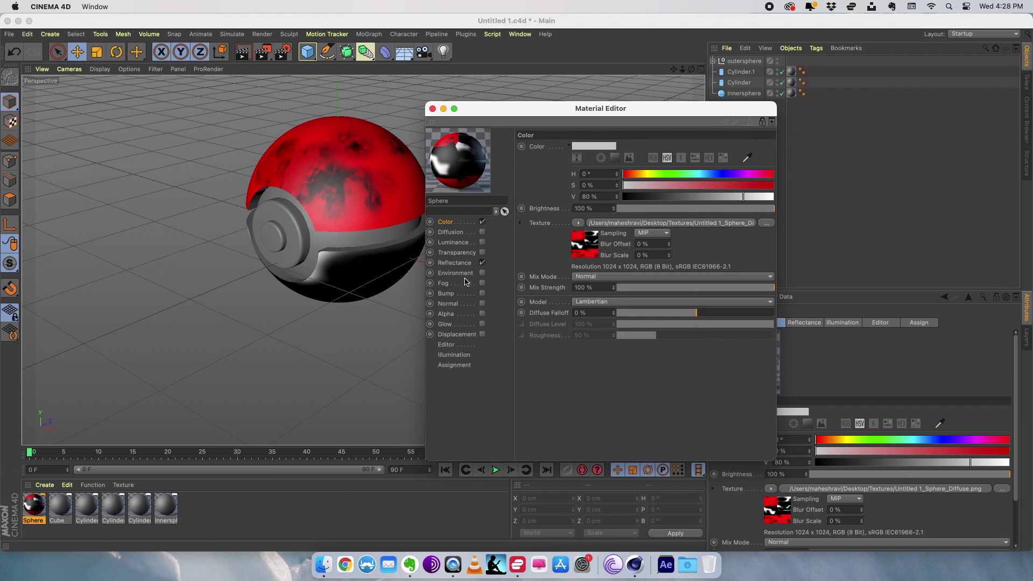
left_click(454, 263)
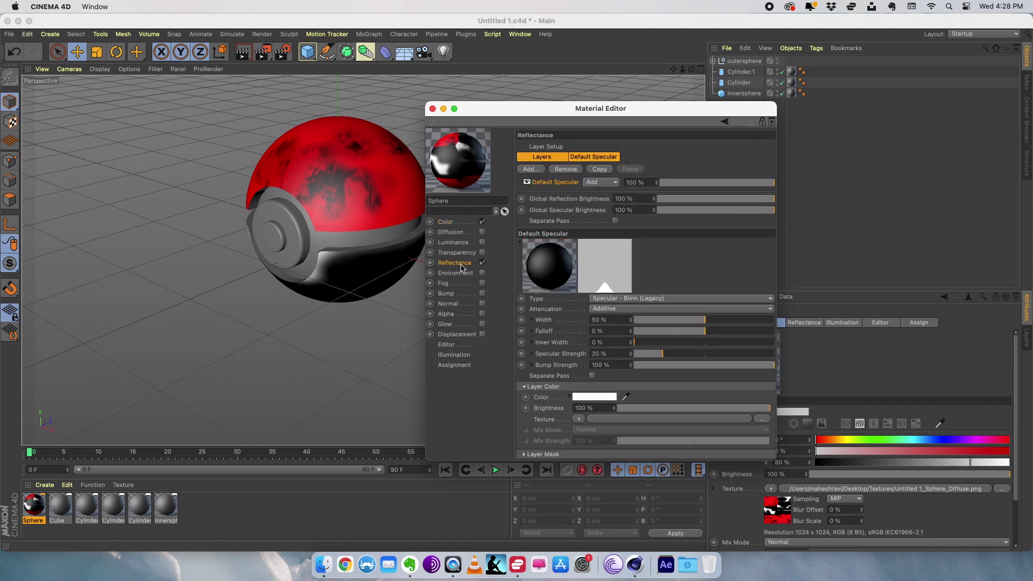
left_click(558, 169)
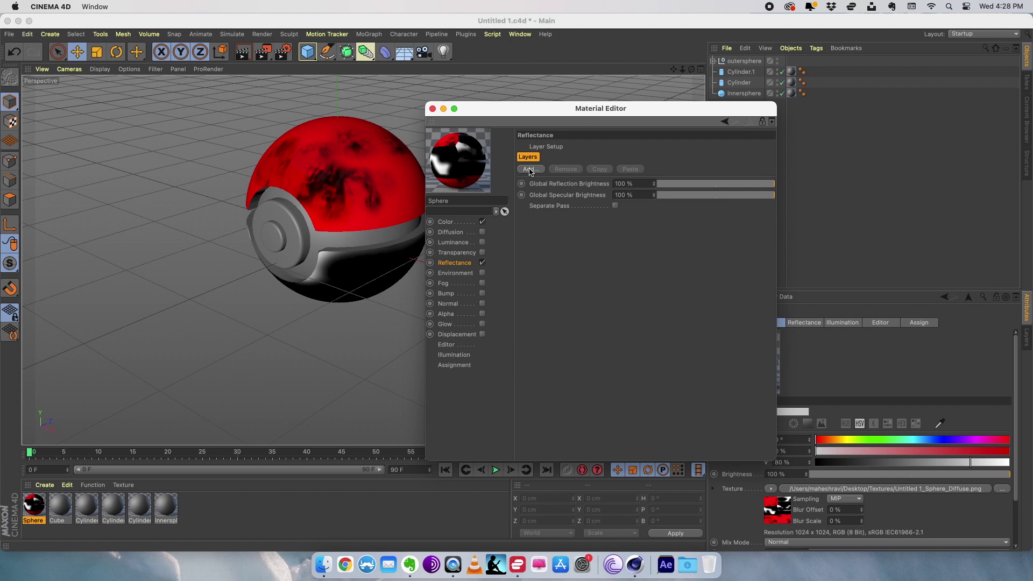
left_click(530, 169)
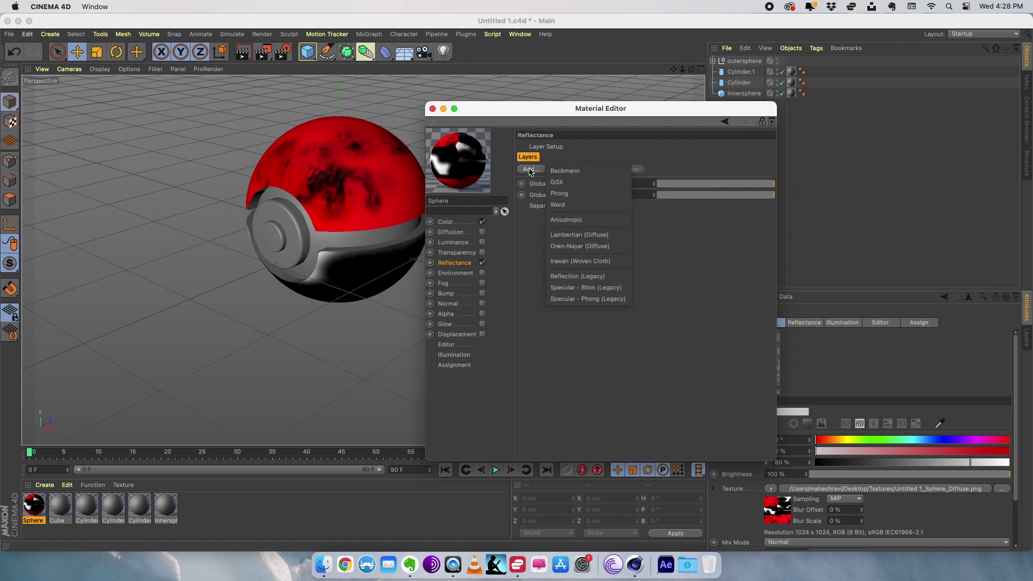
left_click(559, 186)
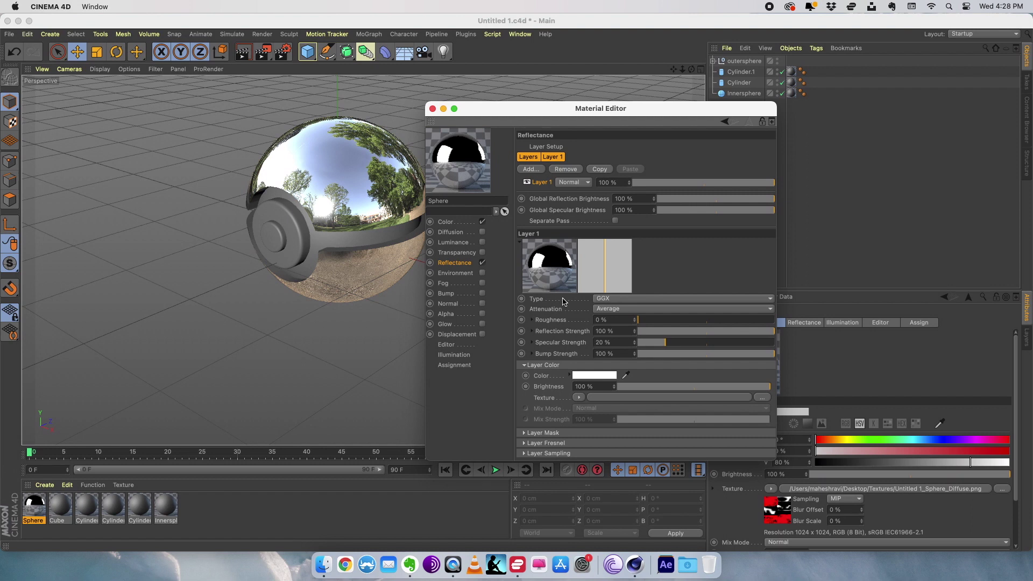
Step: Assign a Colorizer shader as the roughness texture of the GGX reflectance layer
left_click(533, 320)
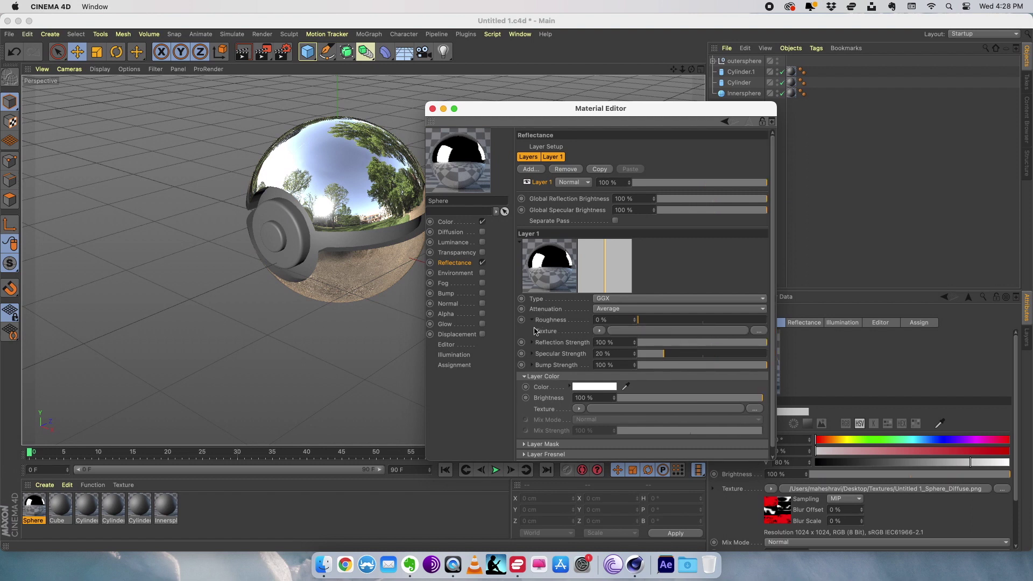
left_click(597, 331)
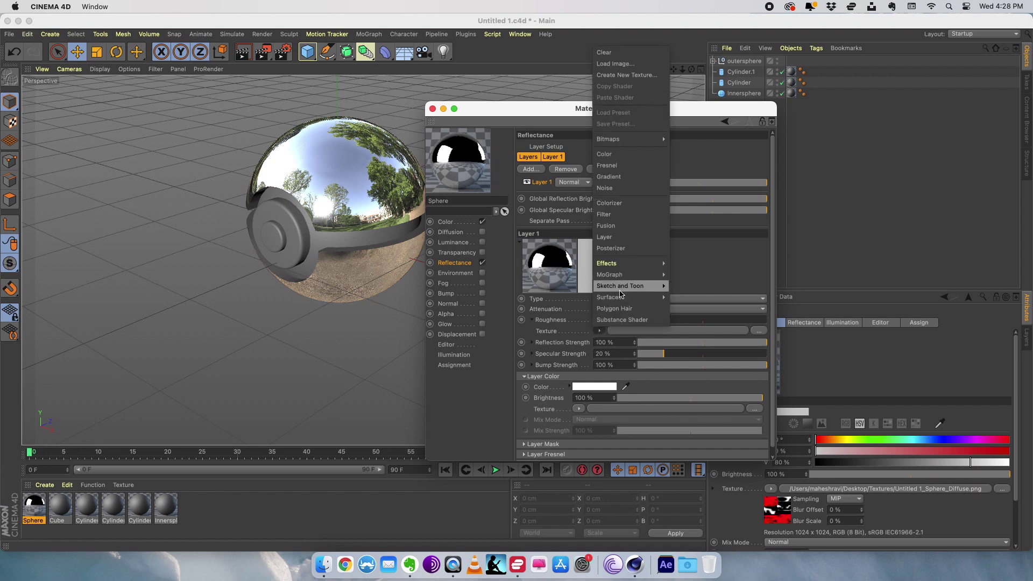
left_click(610, 203)
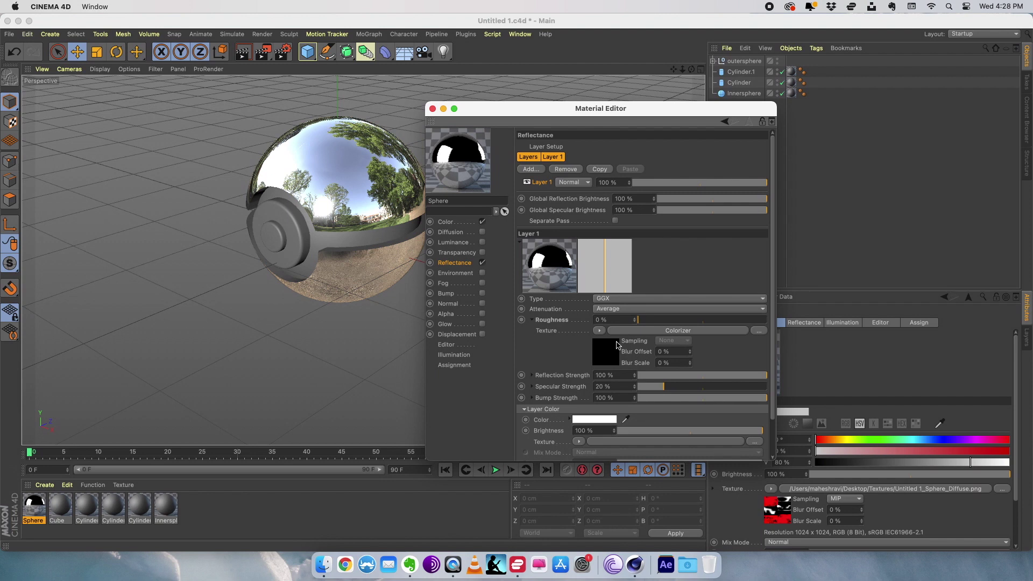
Step: Load Untitled 1_Sphere_Glossiness.png as the Colorizer shader's texture, declining a copy at the project location
left_click(605, 350)
left_click(568, 244)
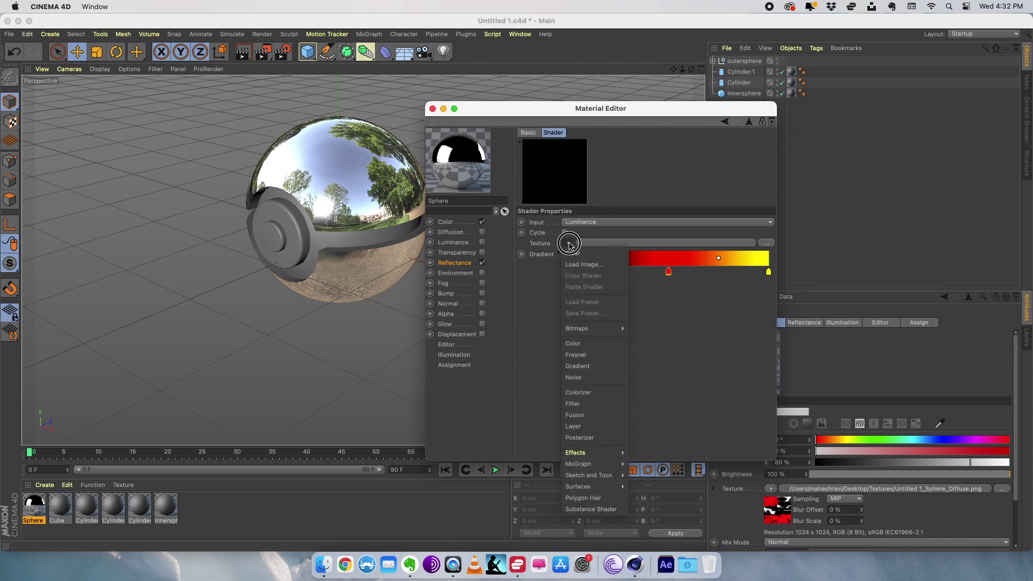
left_click(575, 266)
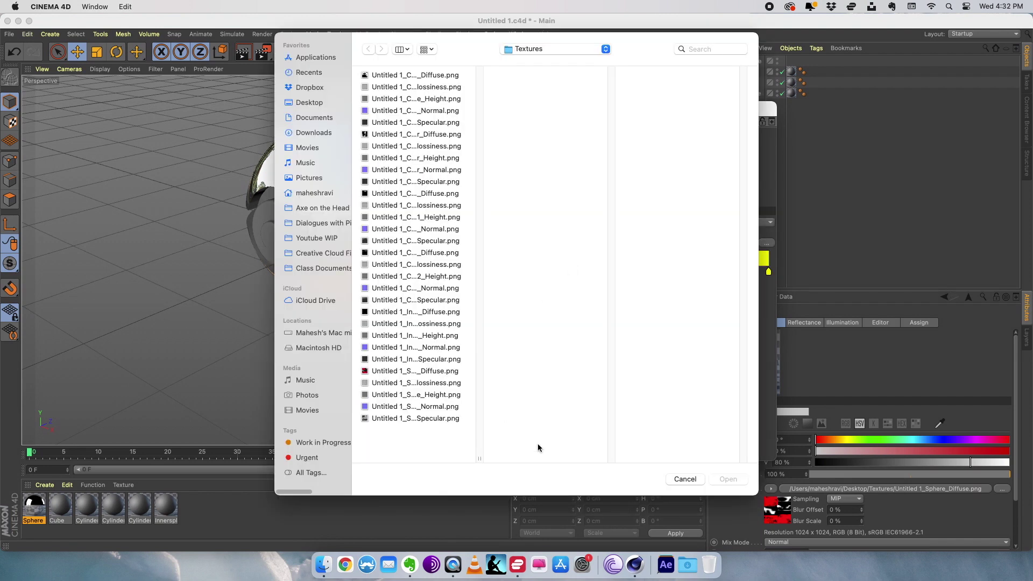
double_click(479, 459)
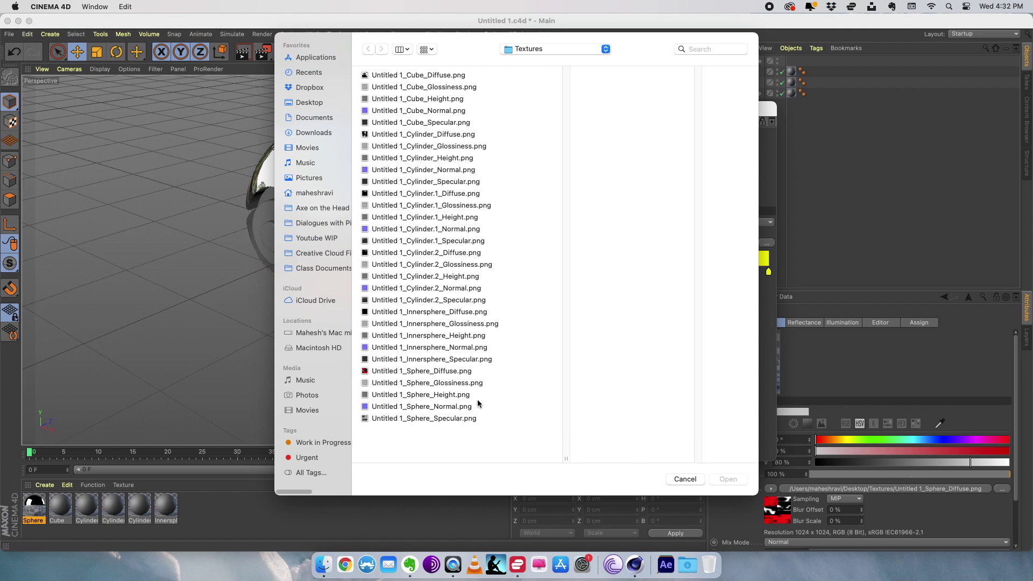
left_click(442, 382)
left_click(726, 479)
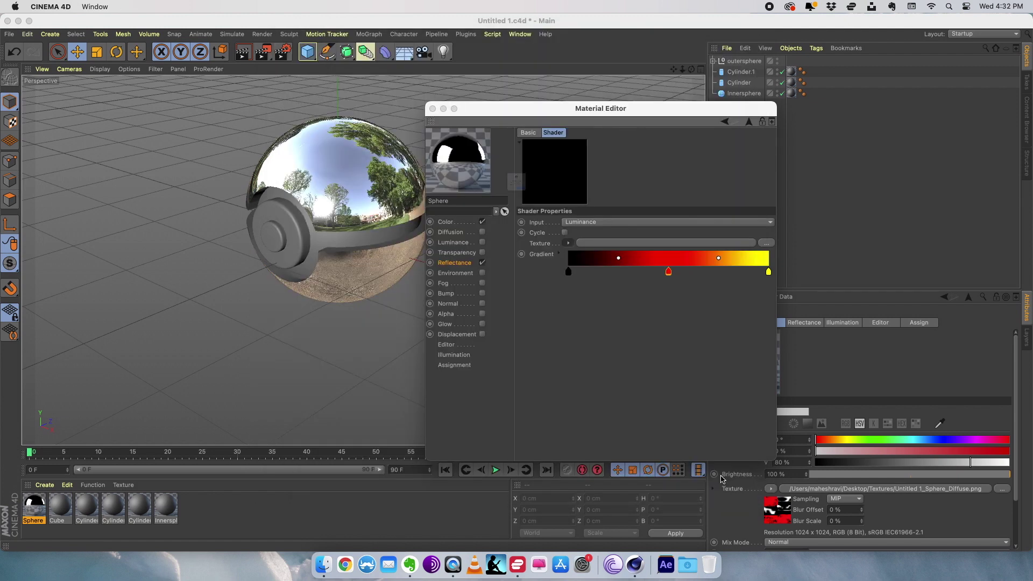
left_click(484, 231)
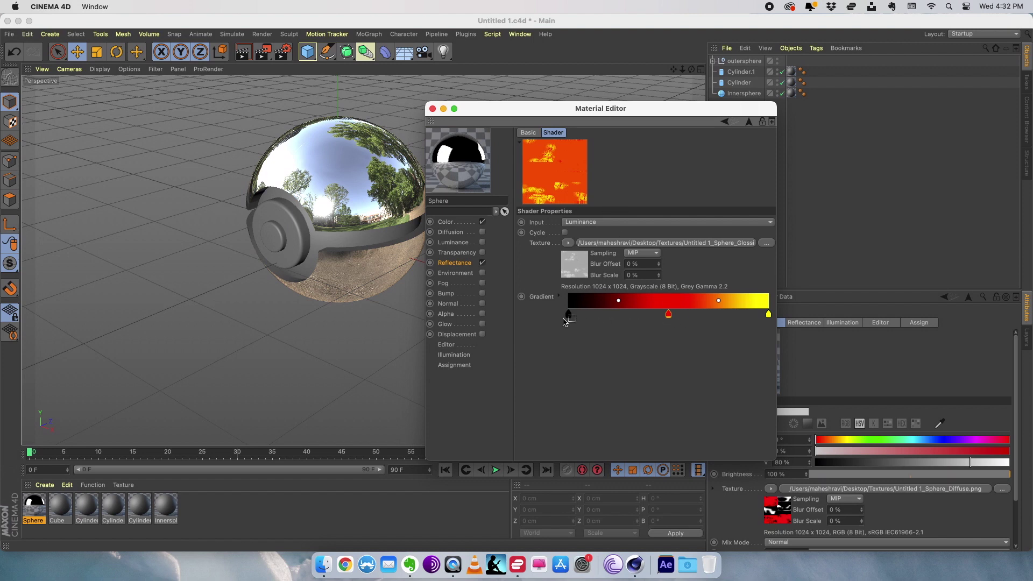
Step: Recolor the Colorizer gradient to grayscale by making the yellow end knot white and the red middle knot grey
double_click(769, 315)
left_click(709, 338)
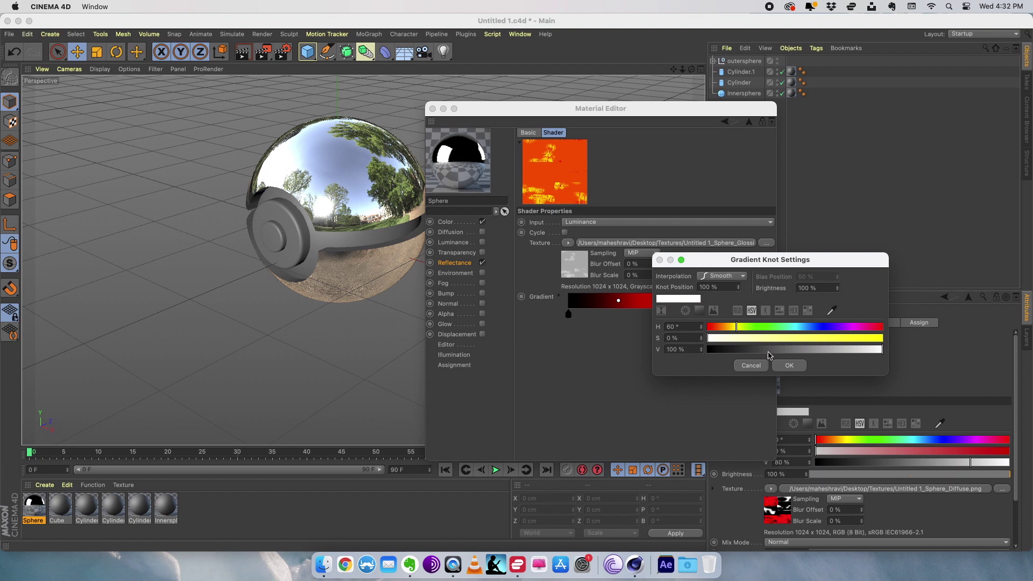
left_click(783, 365)
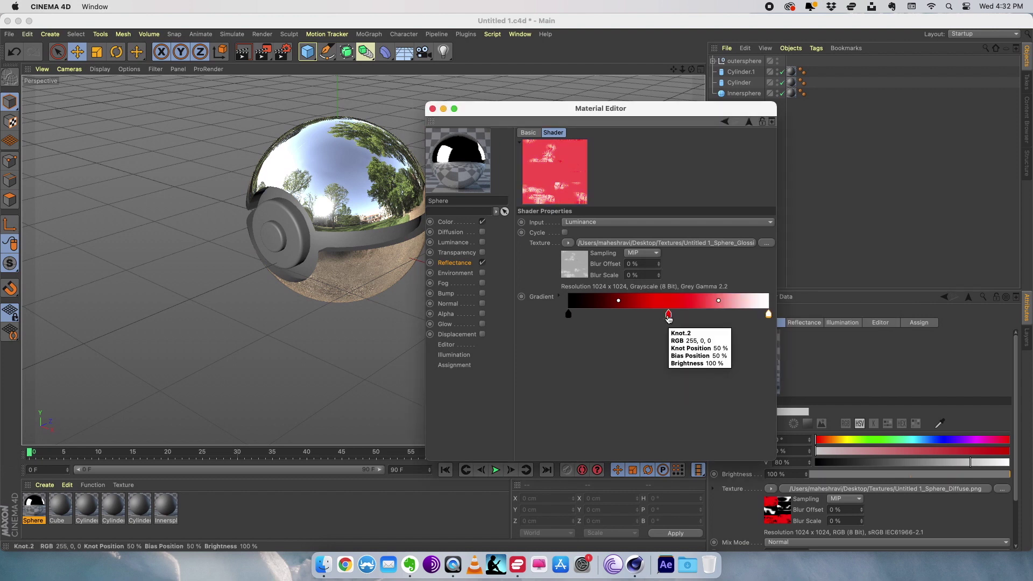
double_click(669, 316)
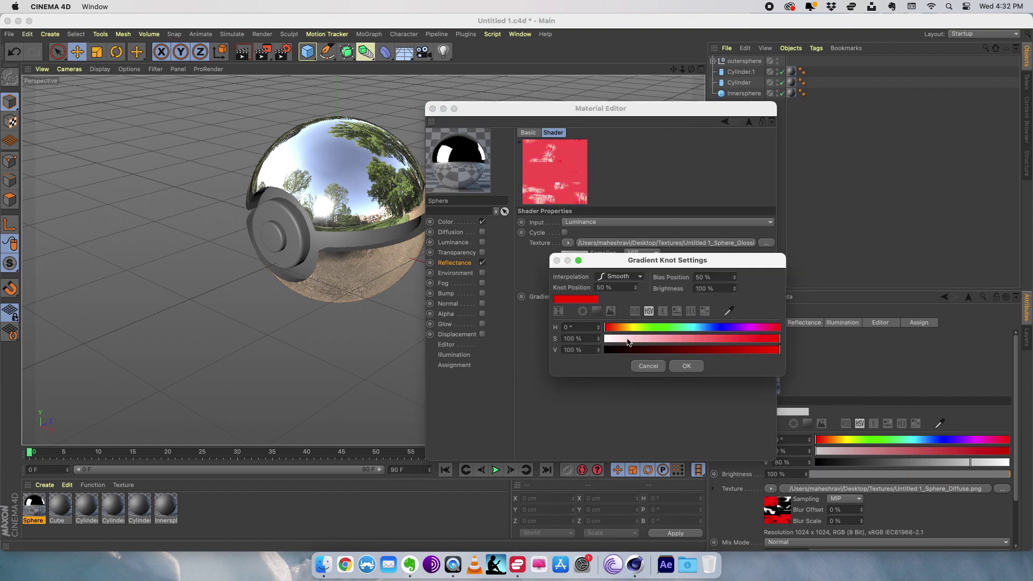
left_click_drag(621, 341, 595, 339)
left_click_drag(741, 351, 711, 352)
left_click(686, 366)
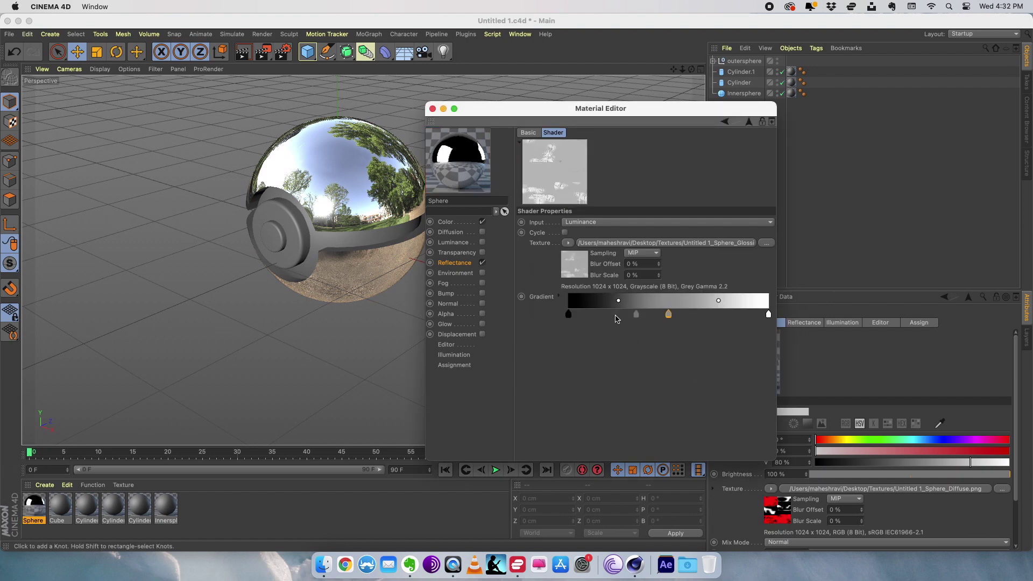
Step: Load Untitled 1_Sphere_Specular.png as the layer color texture of the GGX reflectance layer, declining a project copy
left_click(454, 264)
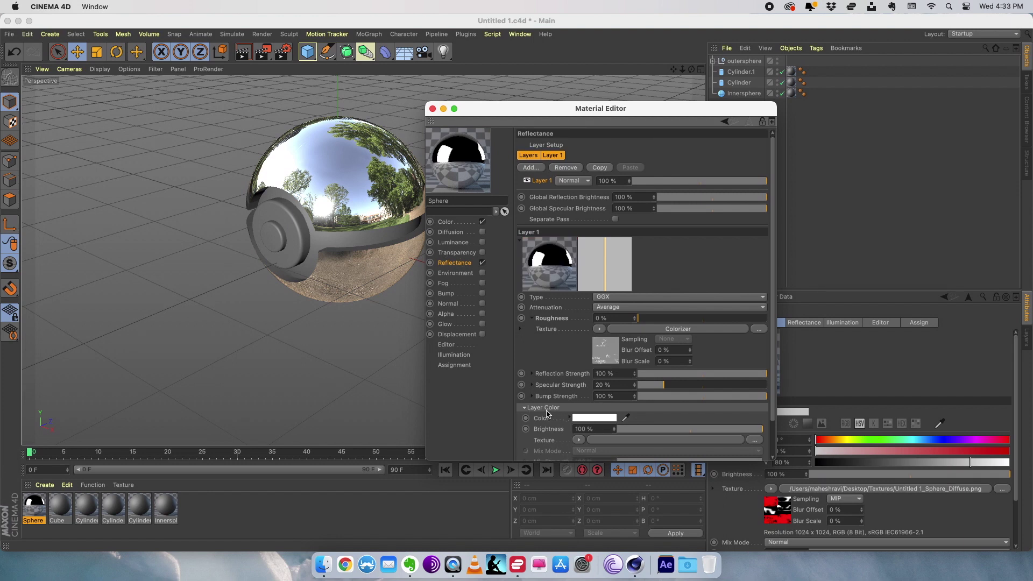
left_click(579, 440)
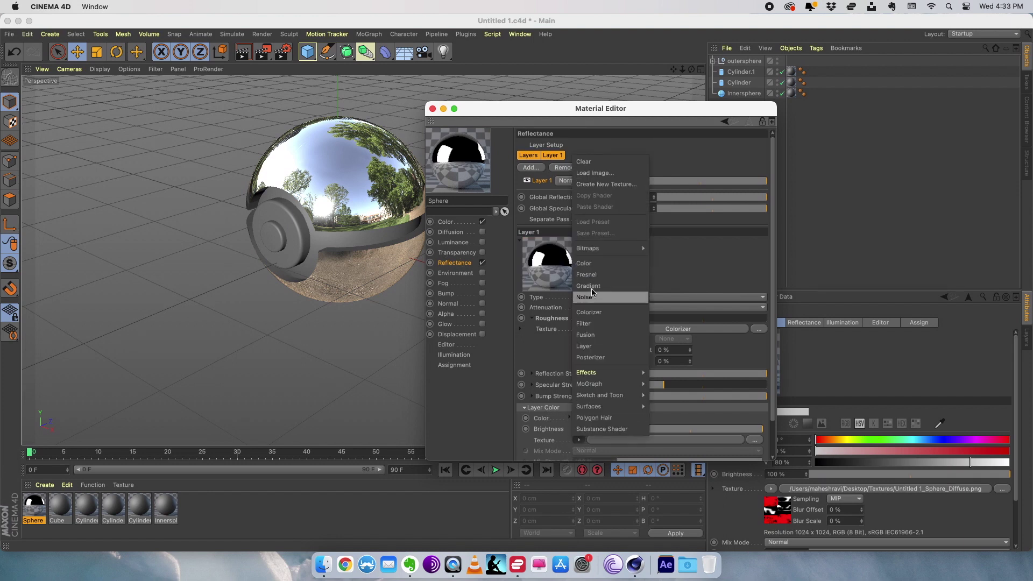
left_click(594, 172)
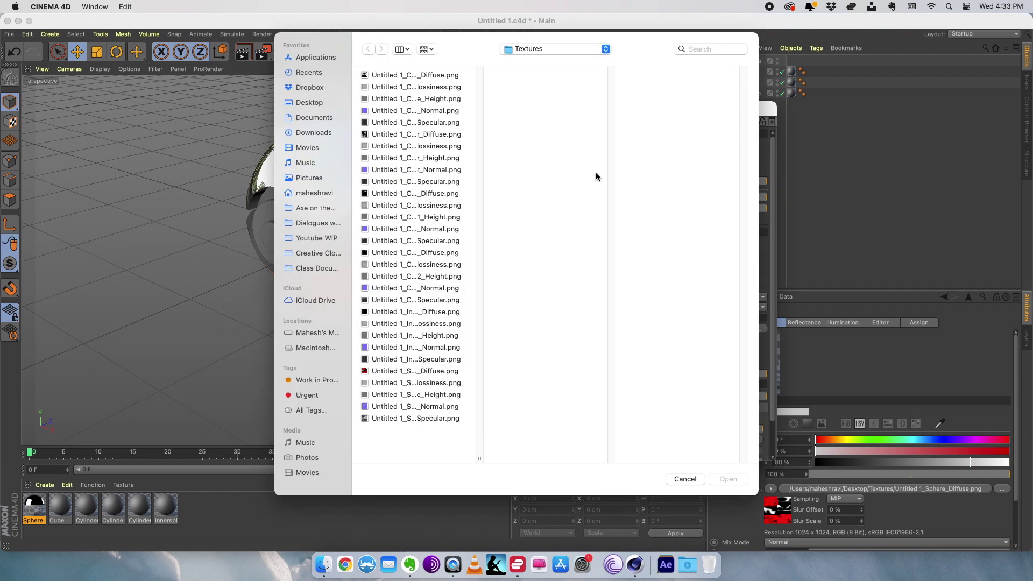
left_click(425, 418)
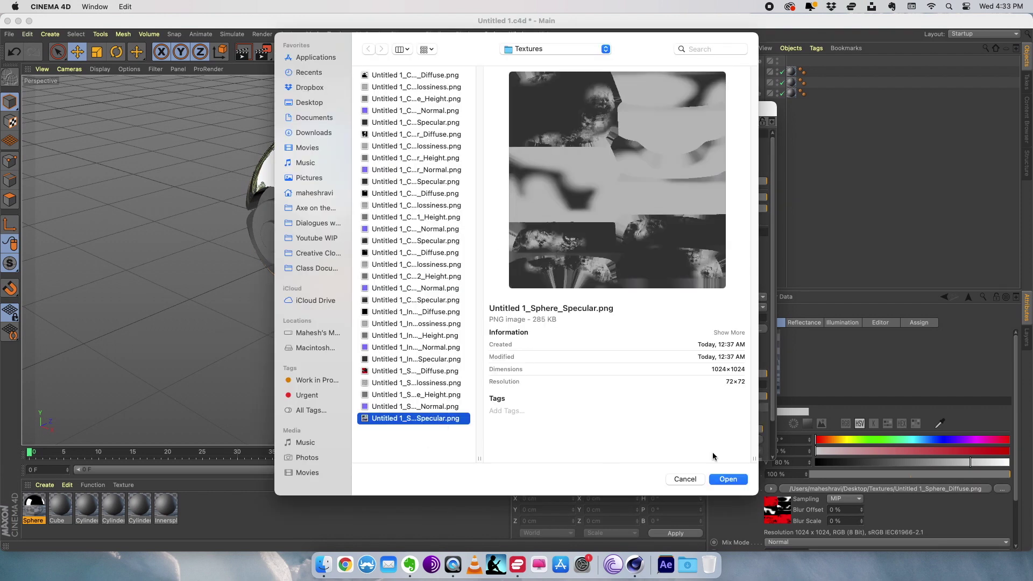
left_click(727, 479)
left_click(491, 240)
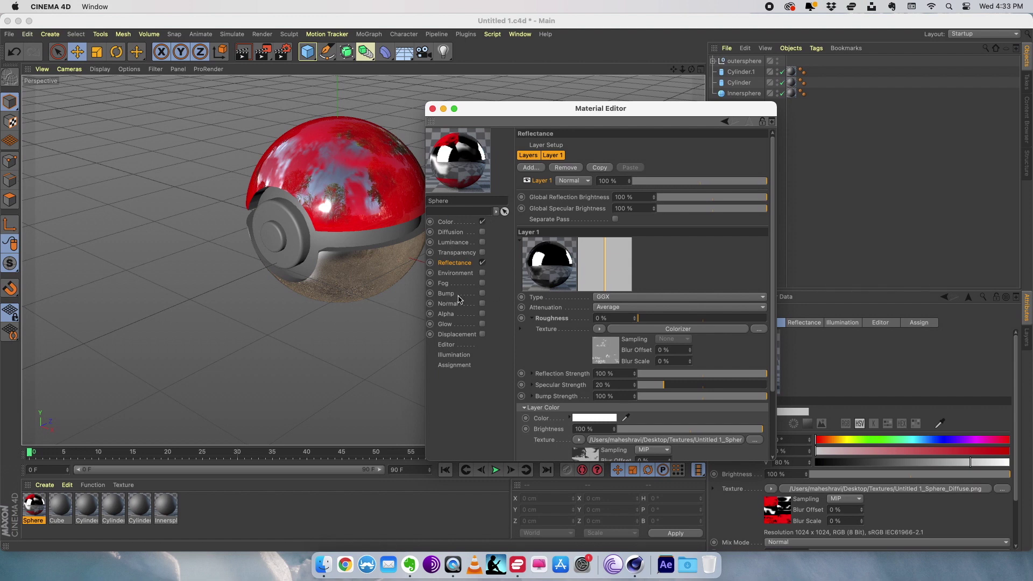
Step: Enable the Sphere material's Bump channel and load Untitled 1_Sphere_Height.png as its texture, declining a project copy
left_click(483, 294)
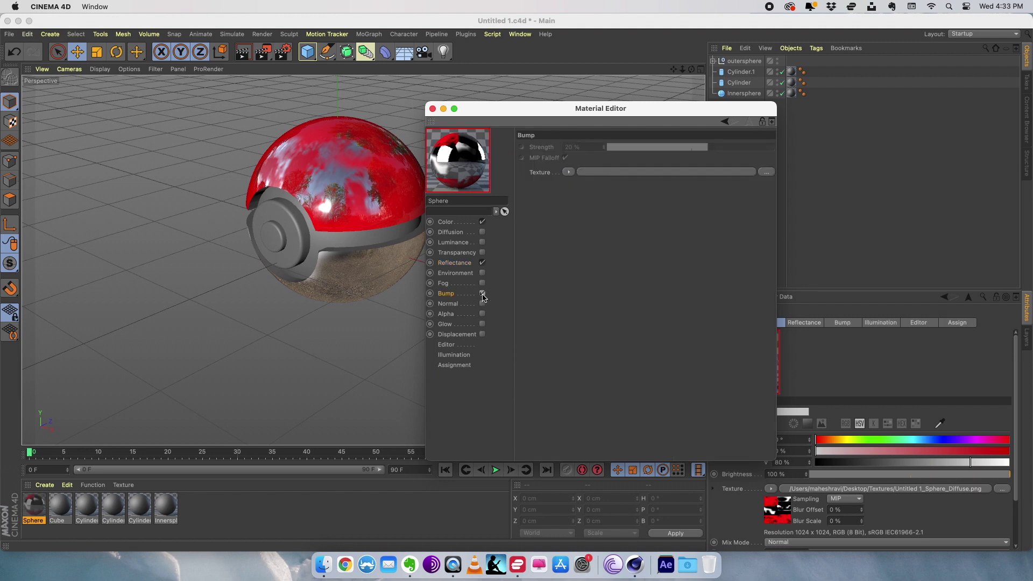
left_click(569, 172)
left_click(573, 194)
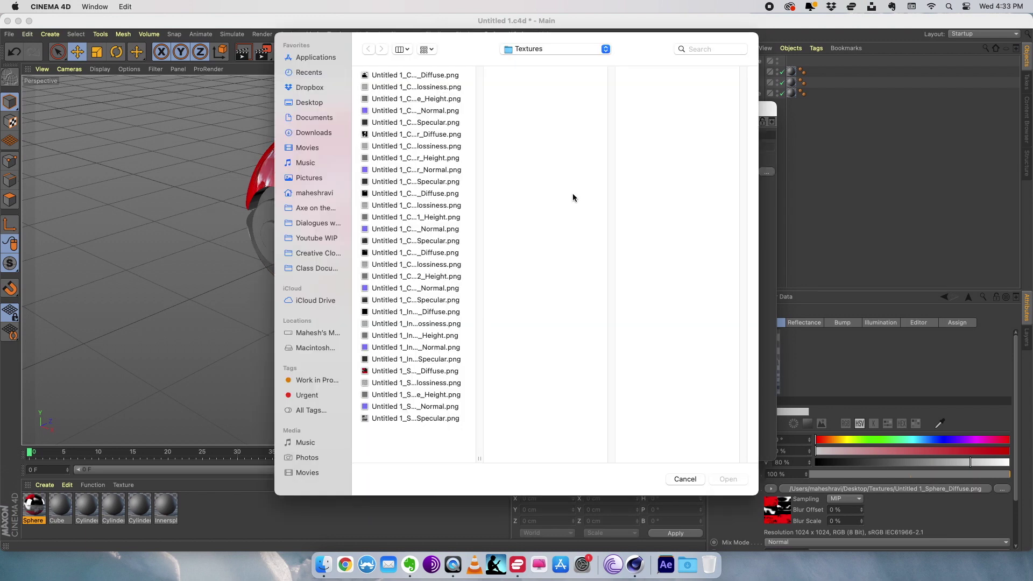
left_click_drag(476, 460, 535, 461)
left_click(451, 397)
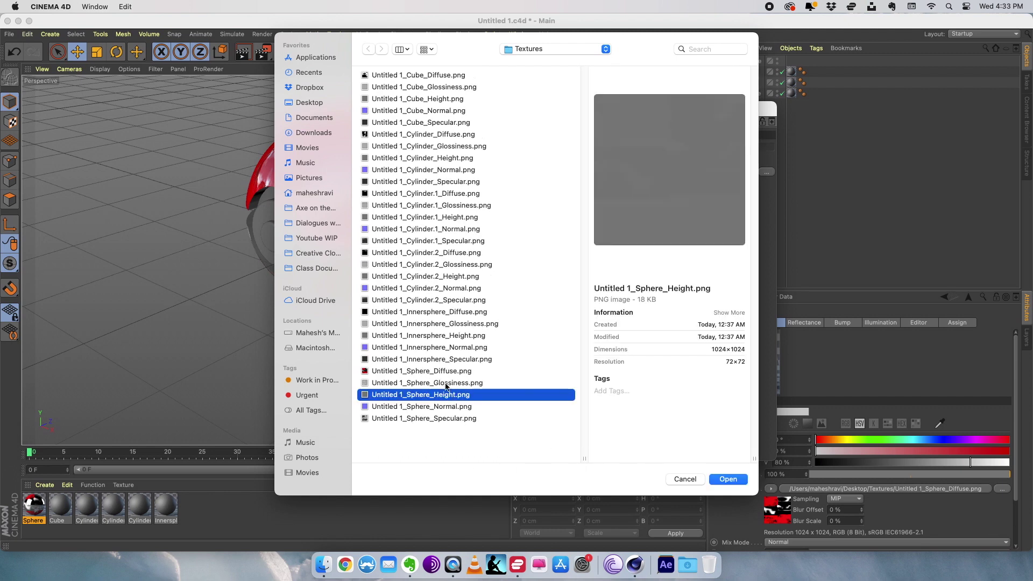
left_click(729, 479)
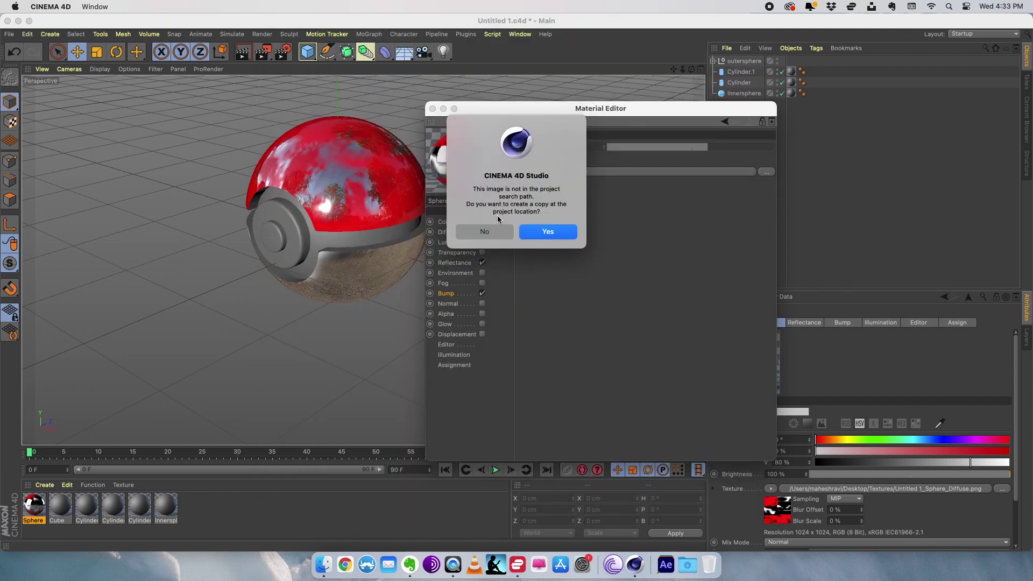
left_click(493, 226)
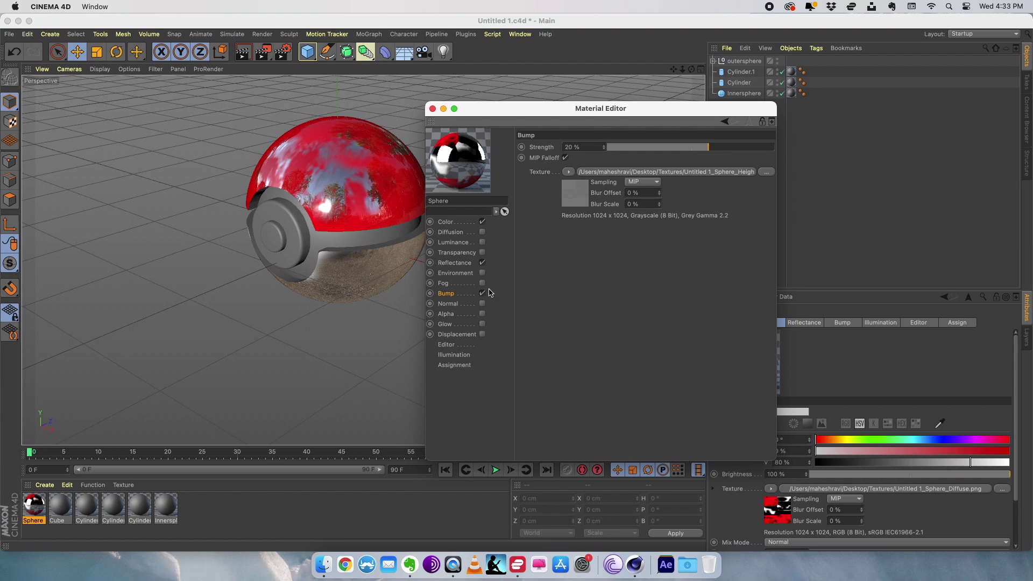
Step: Enable the Sphere material's Normal channel and load Untitled 1_Sphere_Normal.png as its texture, declining a project copy
left_click(482, 304)
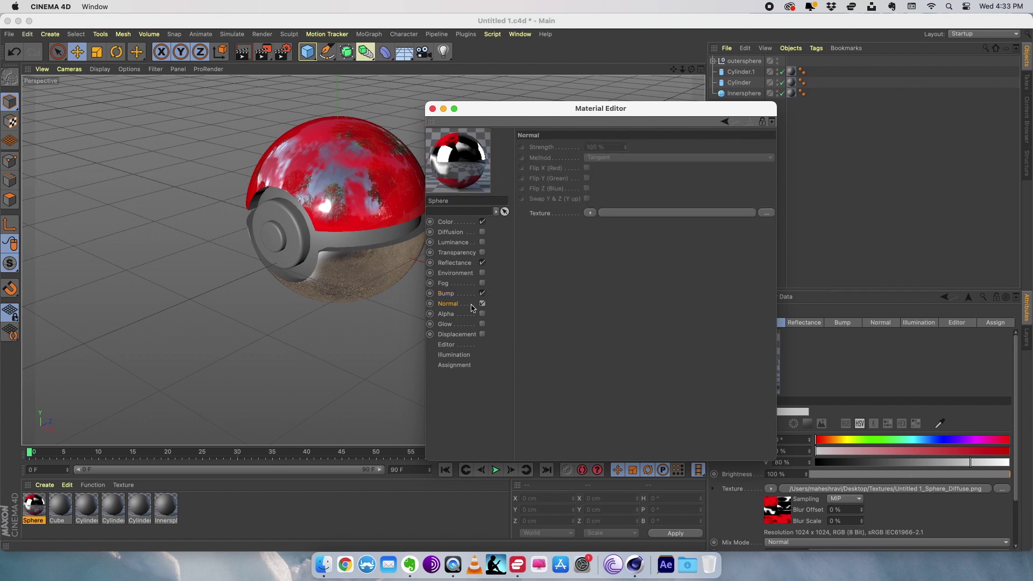
left_click(591, 213)
left_click(598, 233)
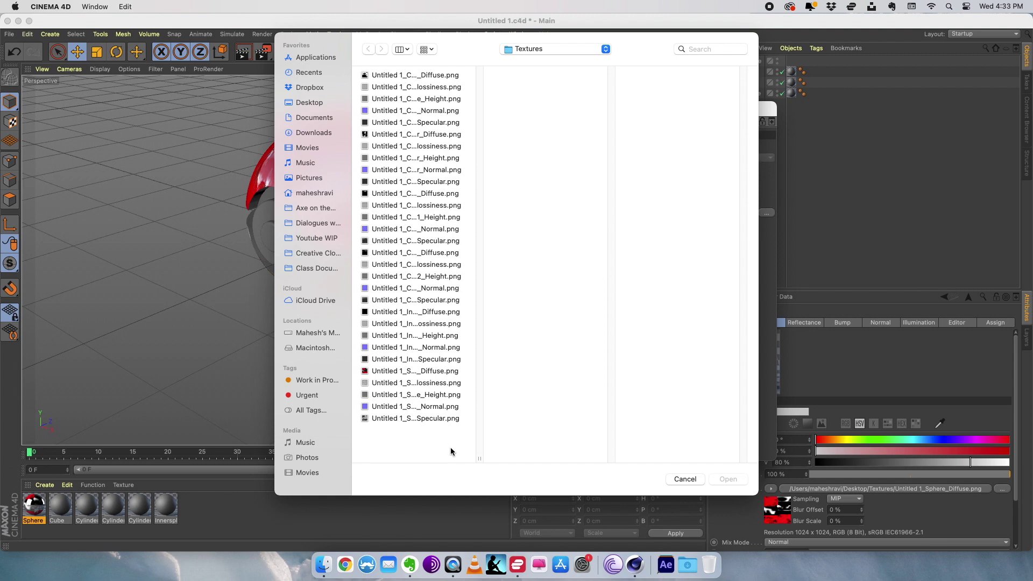
double_click(434, 406)
left_click(482, 232)
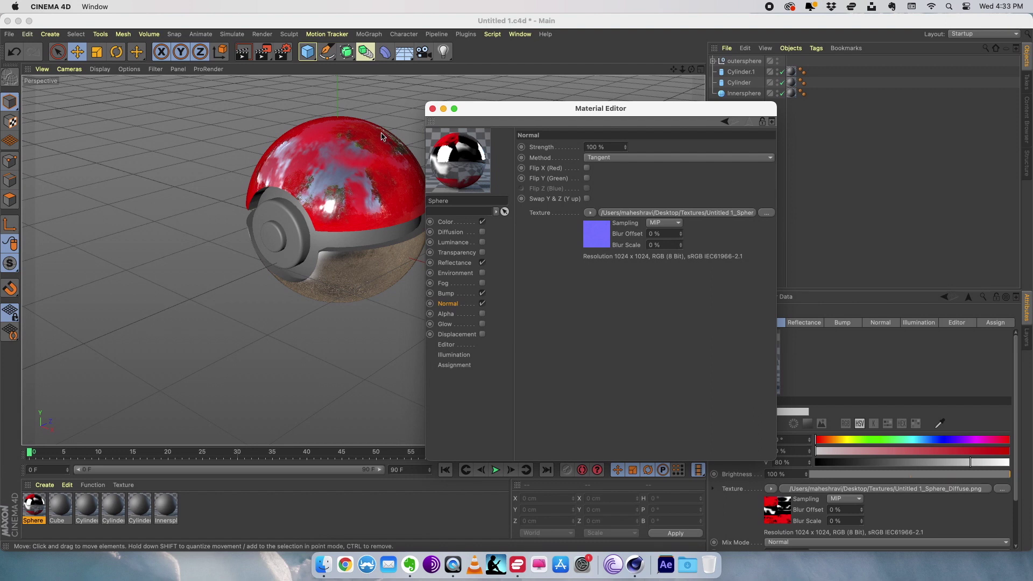
left_click_drag(385, 140, 254, 228, "alt")
right_click_drag(254, 228, 115, 208, "alt")
left_click_drag(115, 208, 186, 232, "alt")
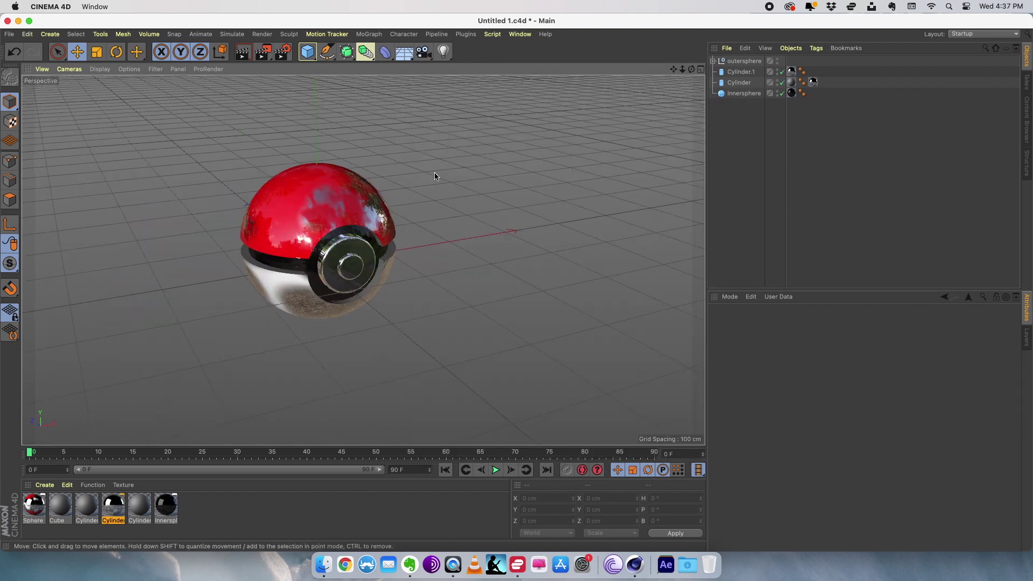
left_click_drag(437, 182, 233, 224, "alt")
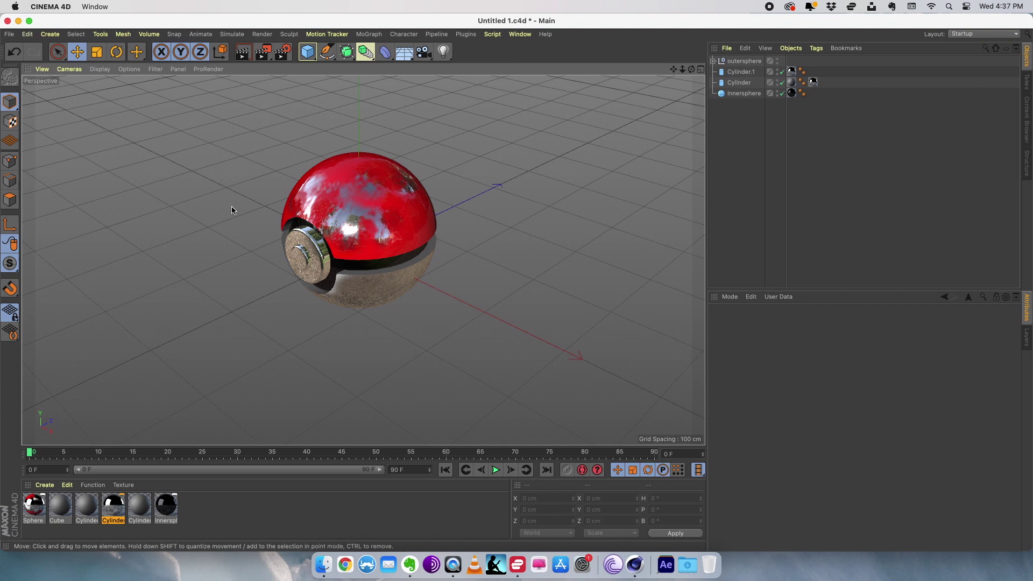
Step: Add a Floor object and raise all the Poké Ball objects together to about 65 cm in Y, above the floor
left_click(403, 53)
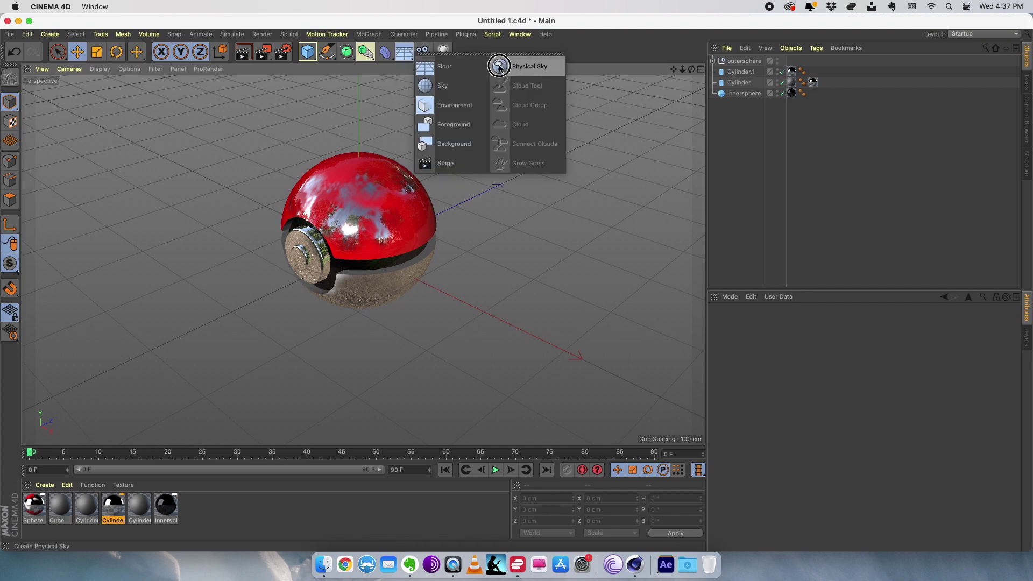
left_click(439, 66)
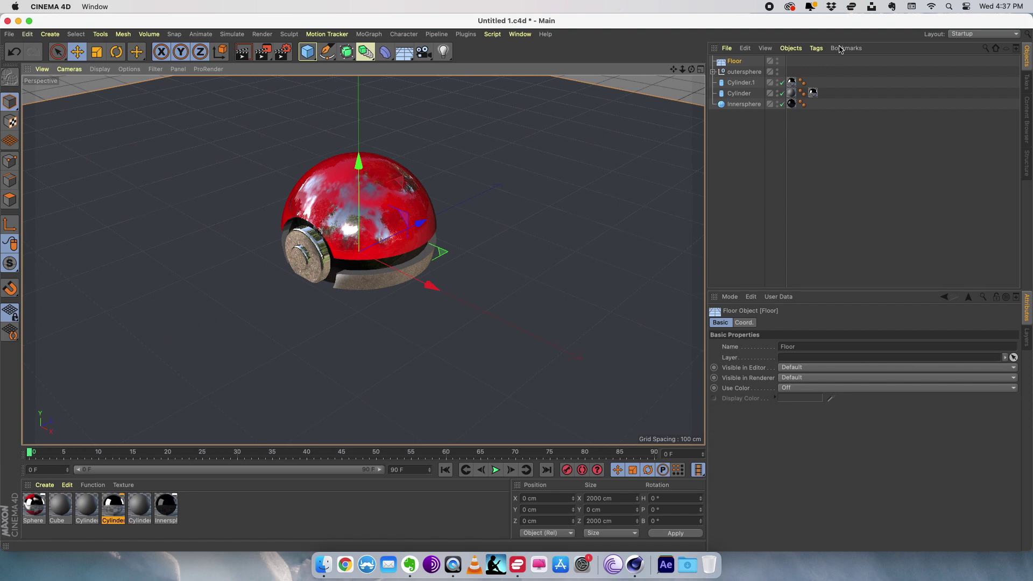
left_click(330, 168)
left_click_drag(352, 156, 352, 124)
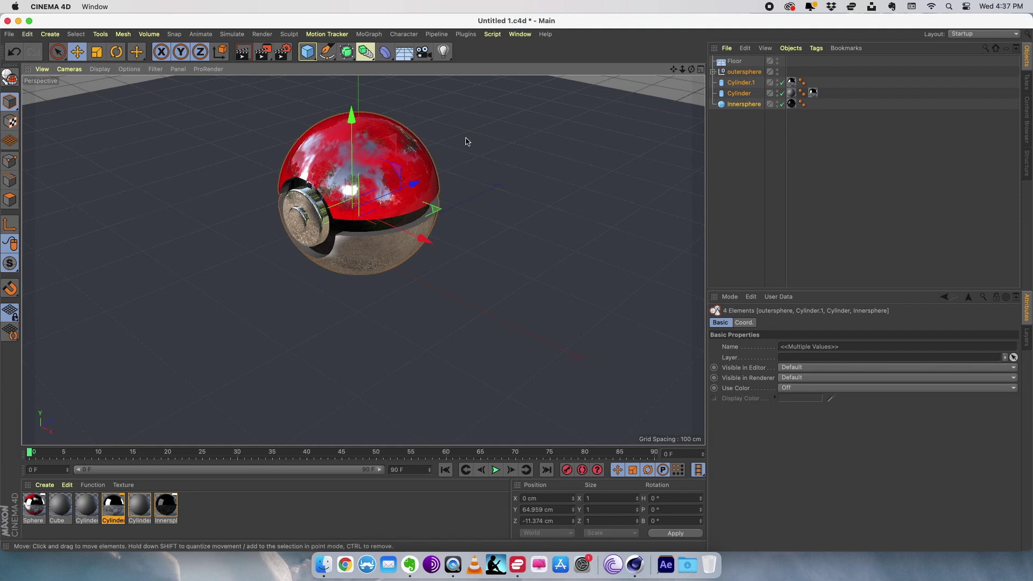
key("super+shift+z")
Step: Add a Sky object to the scene and create a new material
left_click(412, 56)
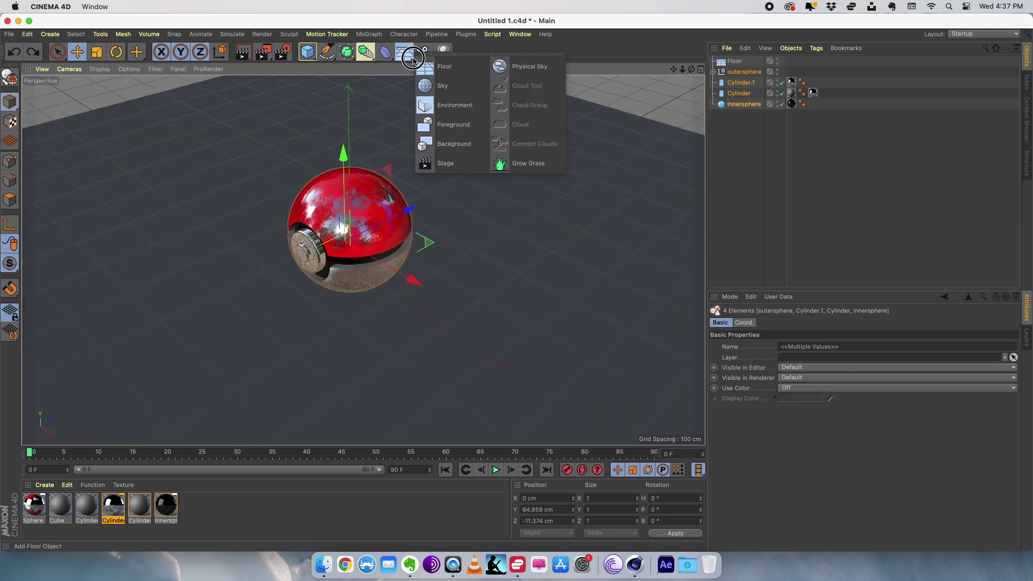
left_click(439, 85)
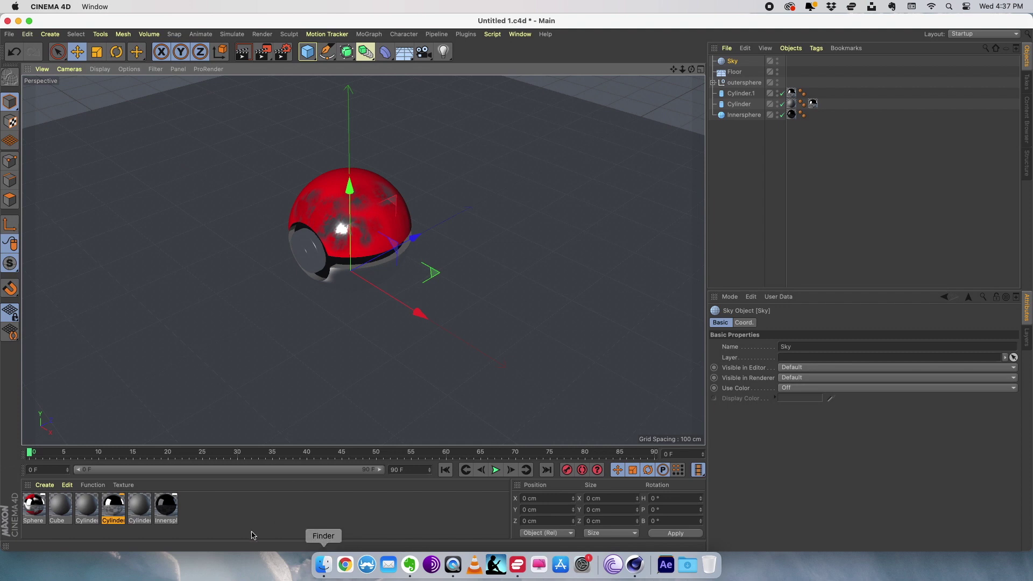
left_click(44, 485)
left_click(72, 356)
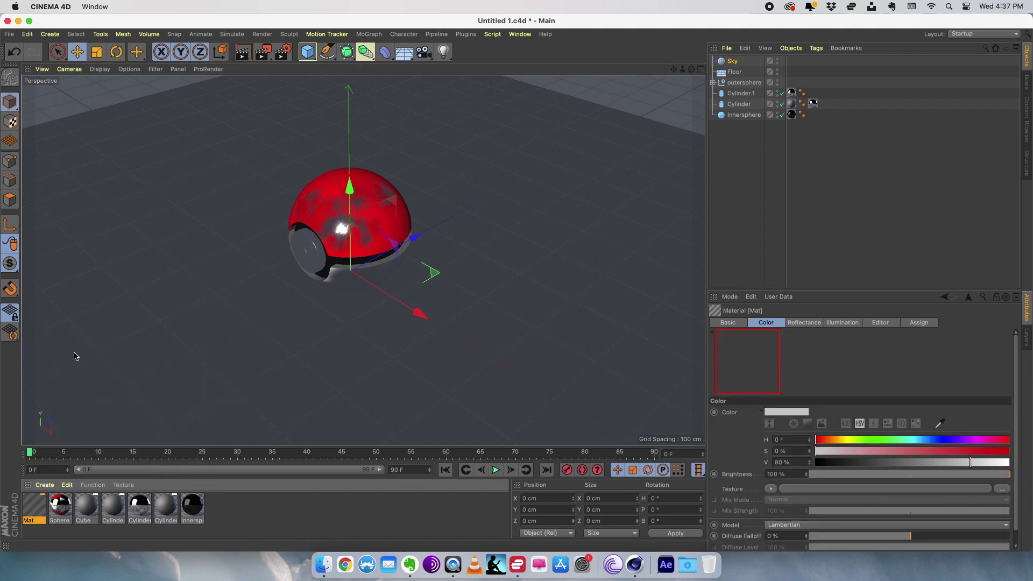
Step: Disable the new material's Color and Reflectance channels and enable its Luminance channel
double_click(34, 505)
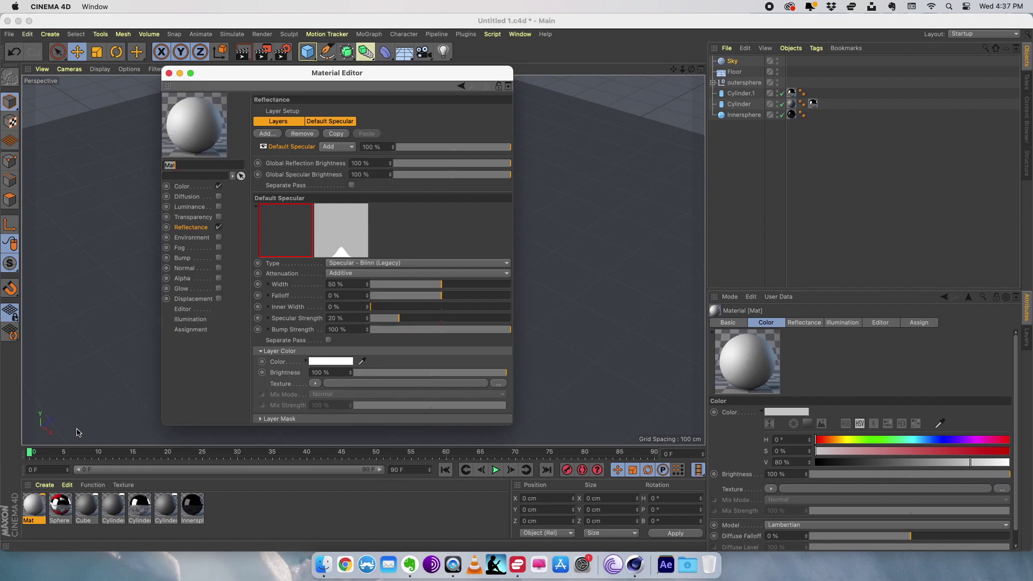
left_click(218, 186)
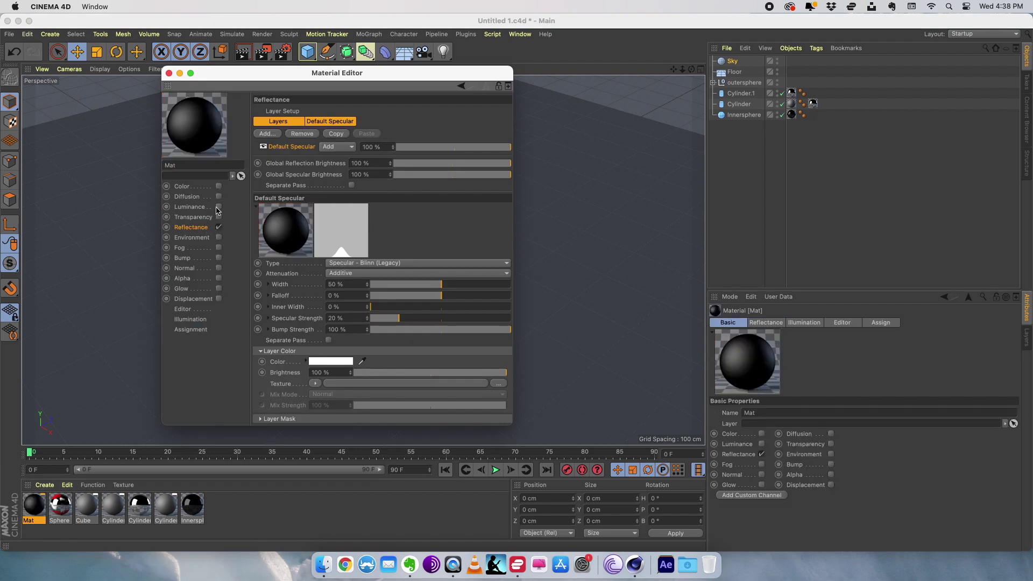
left_click(218, 227)
left_click(219, 207)
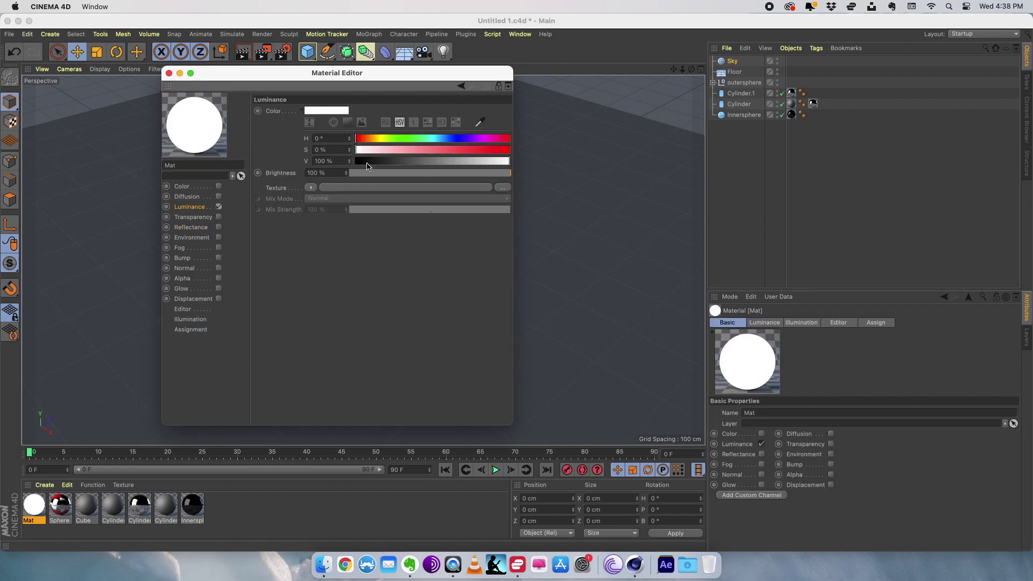
Step: Load snowy_field_1k.exr from the Desktop as the material's Luminance texture, declining a project copy, and apply the material to the Sky
left_click(312, 187)
left_click(334, 207)
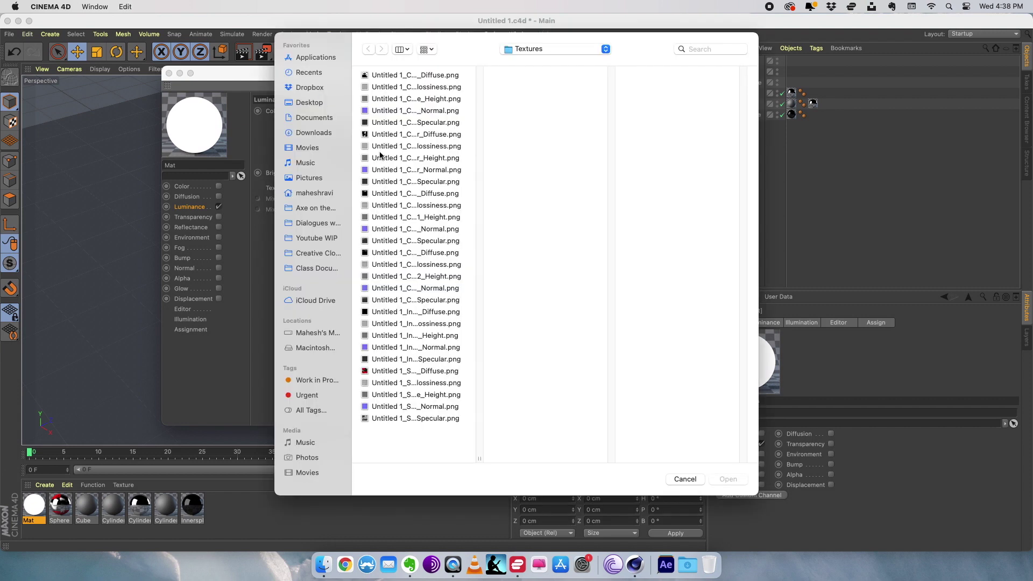
left_click(310, 104)
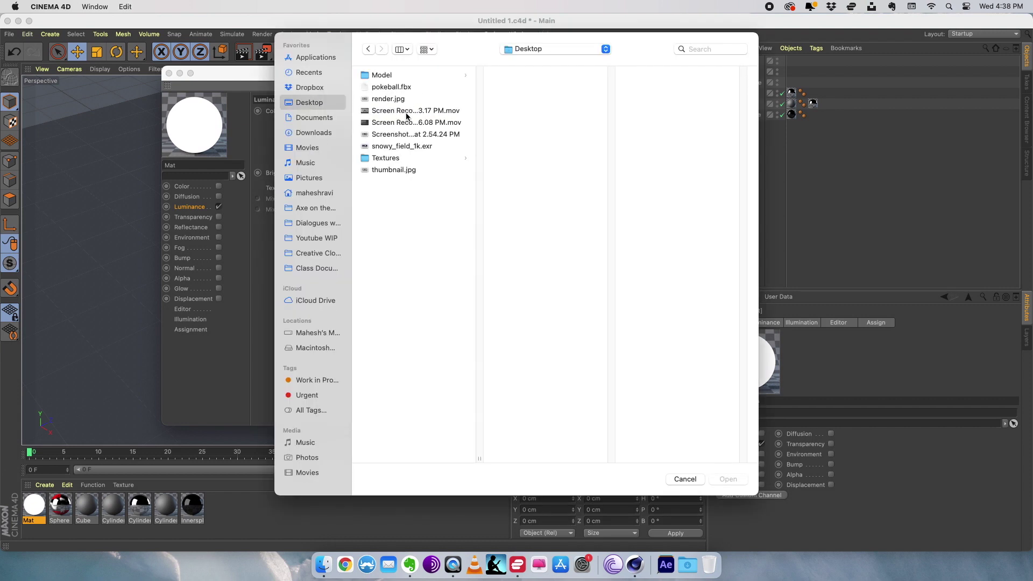
left_click(409, 146)
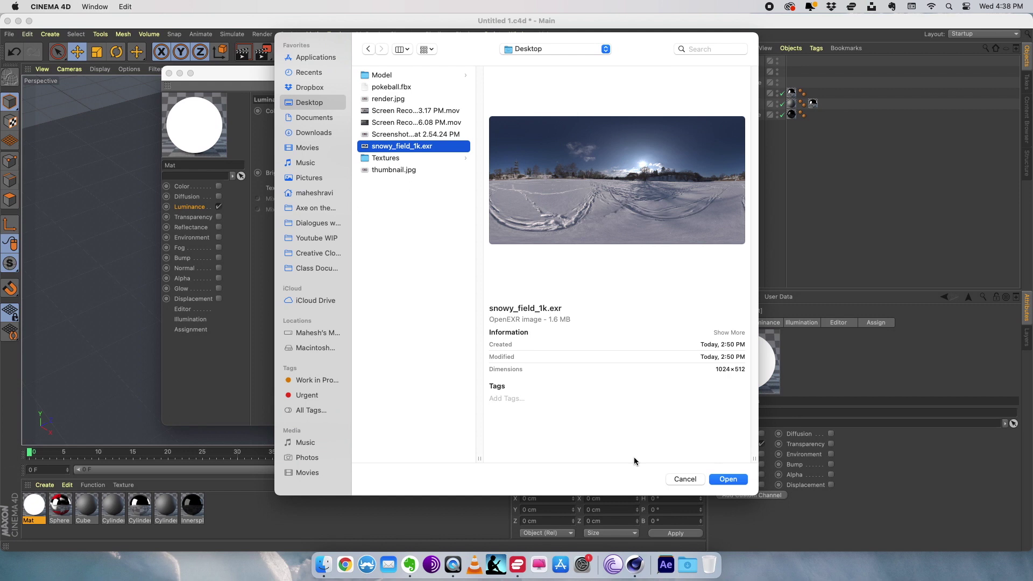
left_click(735, 480)
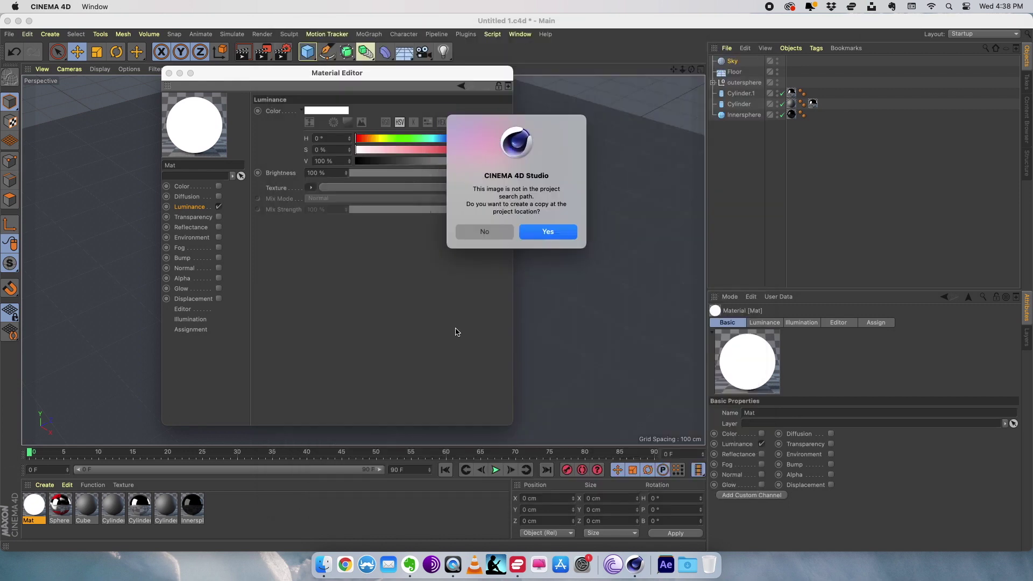
left_click(481, 231)
left_click(169, 74)
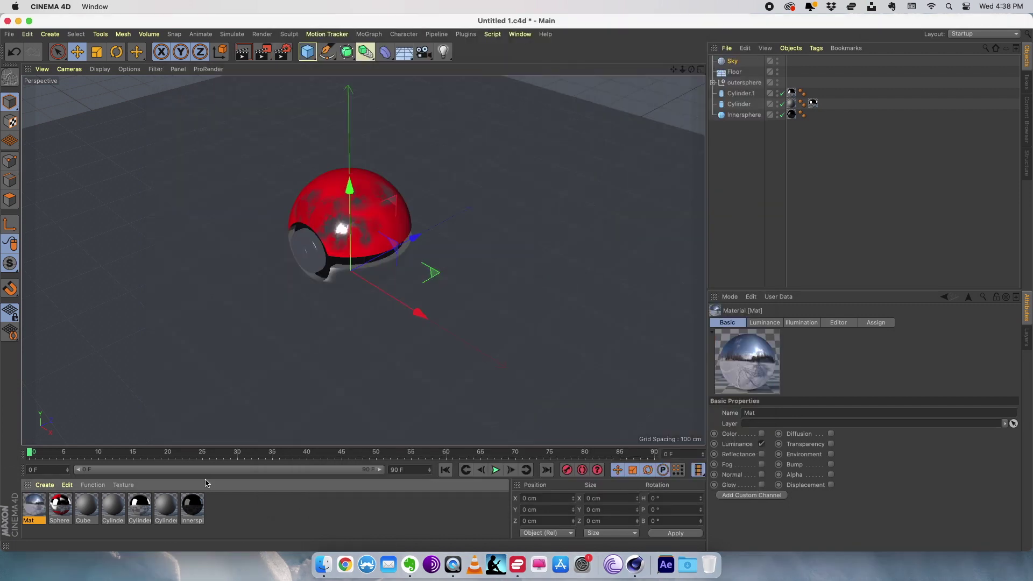
left_click_drag(34, 506, 735, 67)
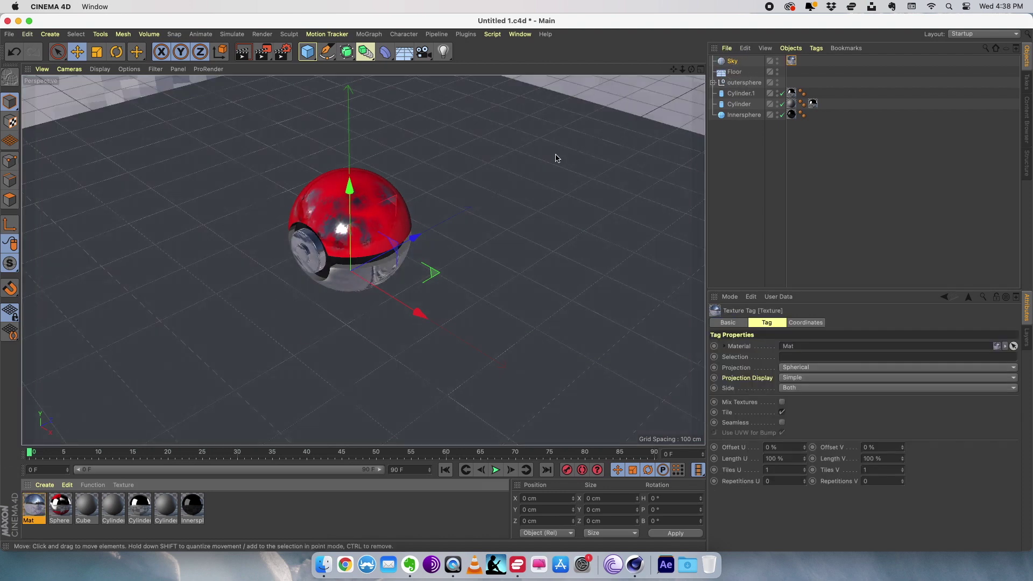
Step: Create another new standard material, apply it to the Floor, and select the Floor object
right_click(77, 494)
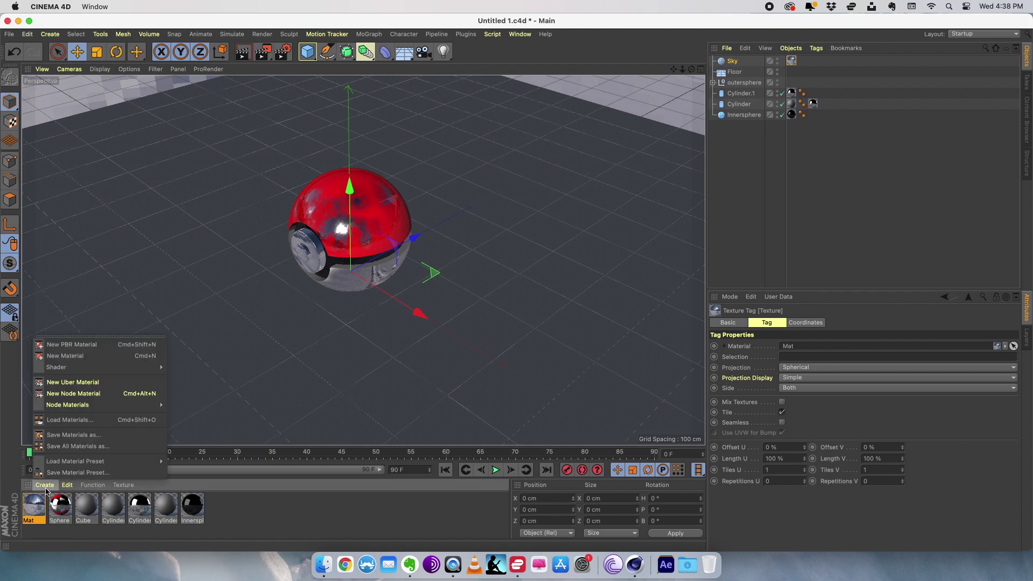
left_click(76, 355)
left_click_drag(34, 512, 208, 323)
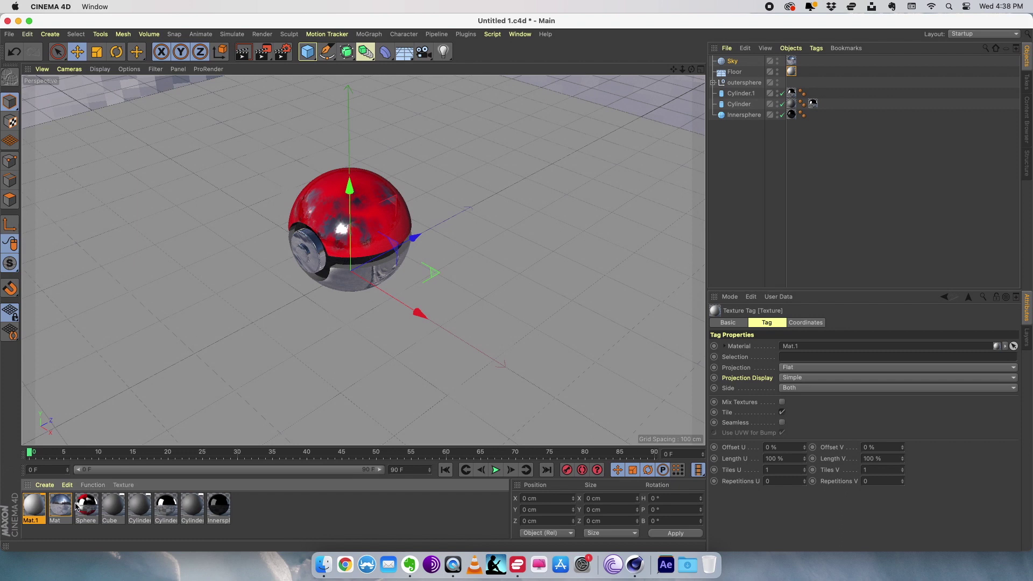
left_click(33, 506)
left_click(351, 128)
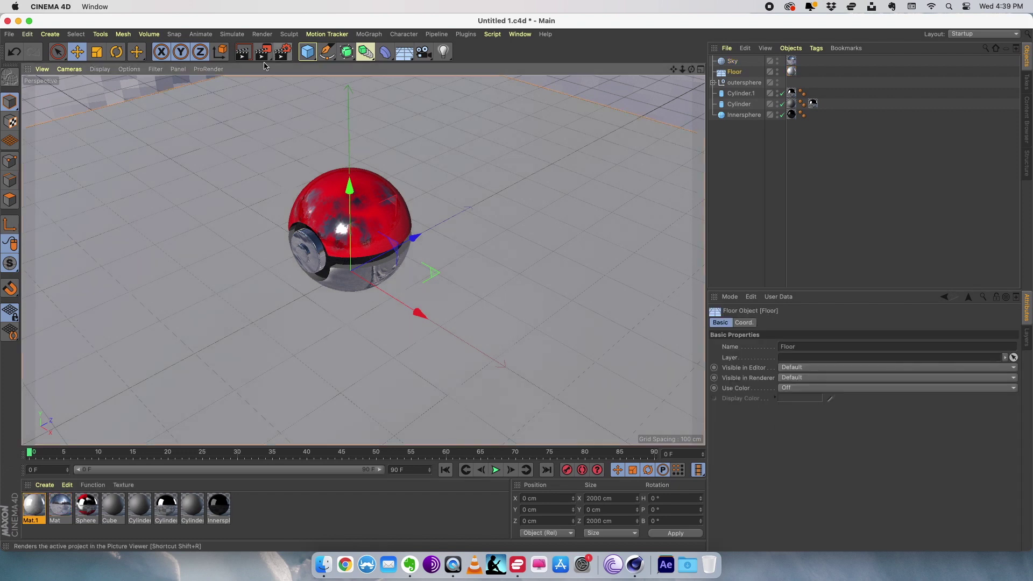
Step: Add the Ambient Occlusion and Global Illumination effects to the render settings
left_click(283, 52)
left_click(309, 235)
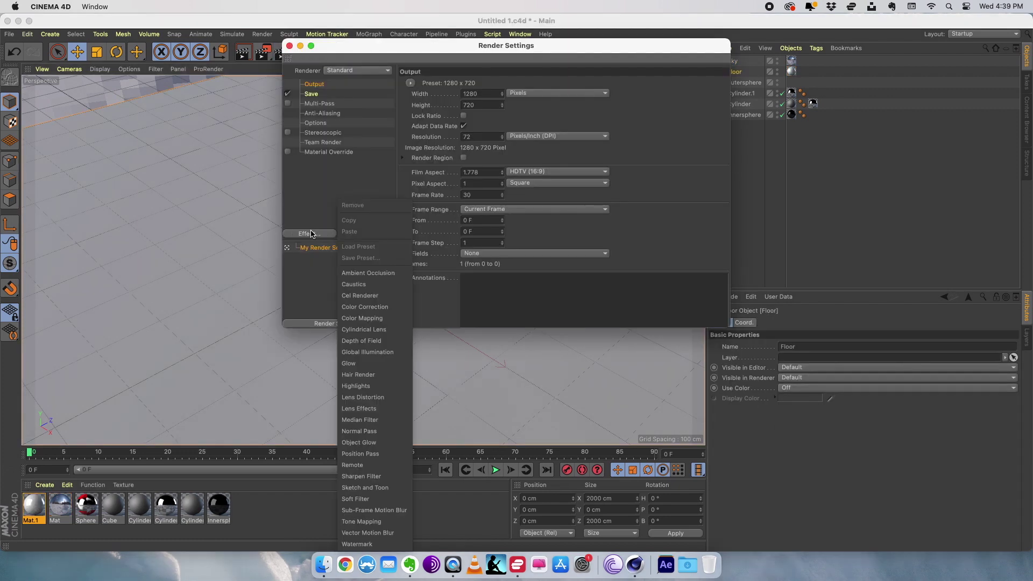
left_click(368, 273)
left_click(315, 234)
left_click(361, 341)
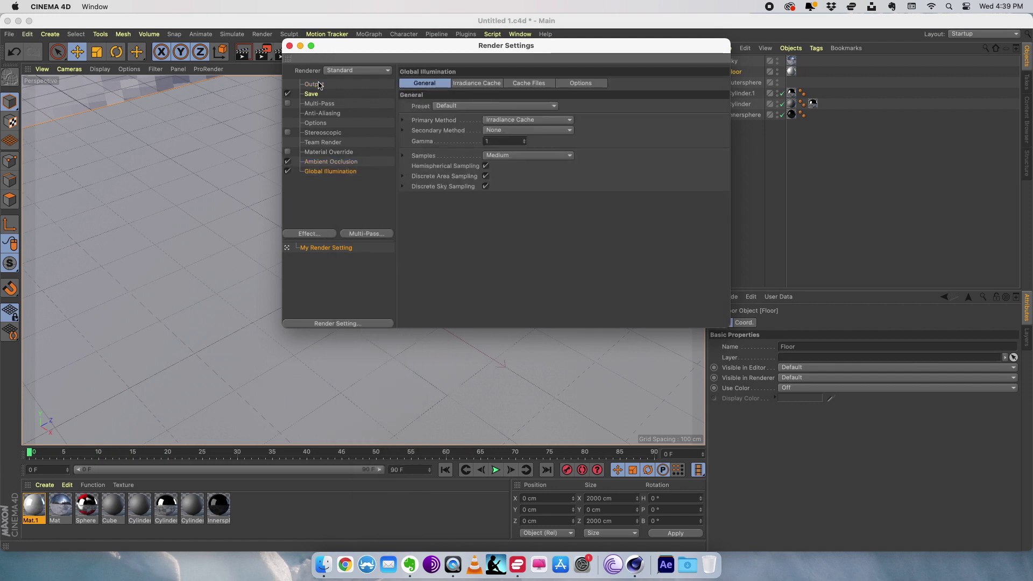
left_click(290, 45)
Step: Render the Poké Ball scene to the Picture Viewer and centre the ball in the rendered image
left_click(263, 51)
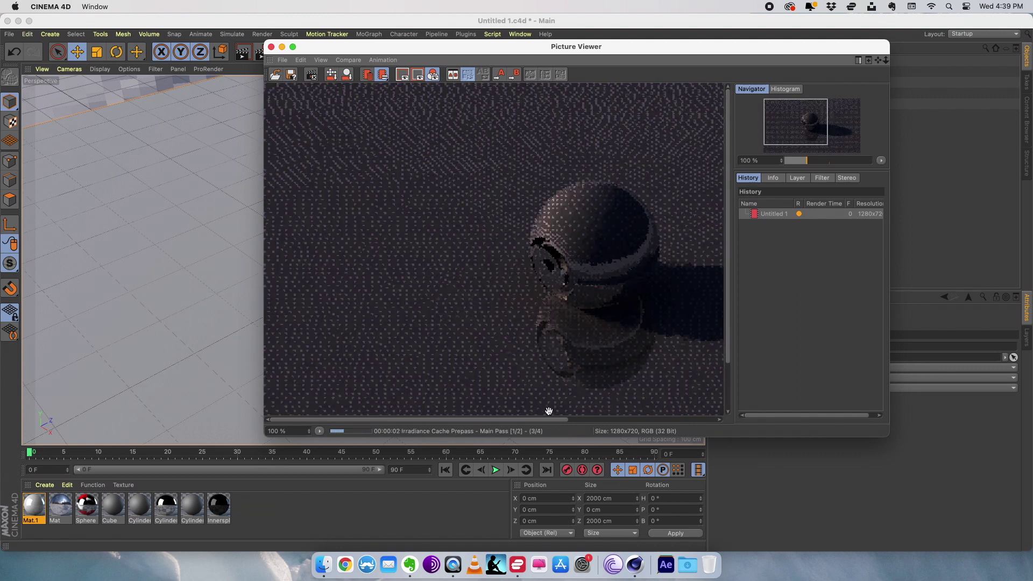
left_click_drag(547, 410, 325, 397)
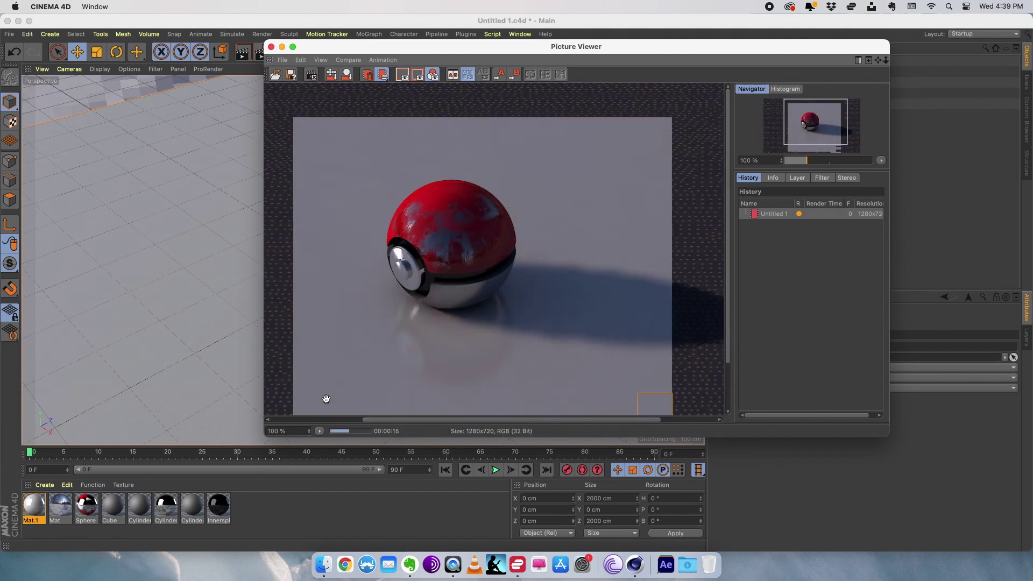